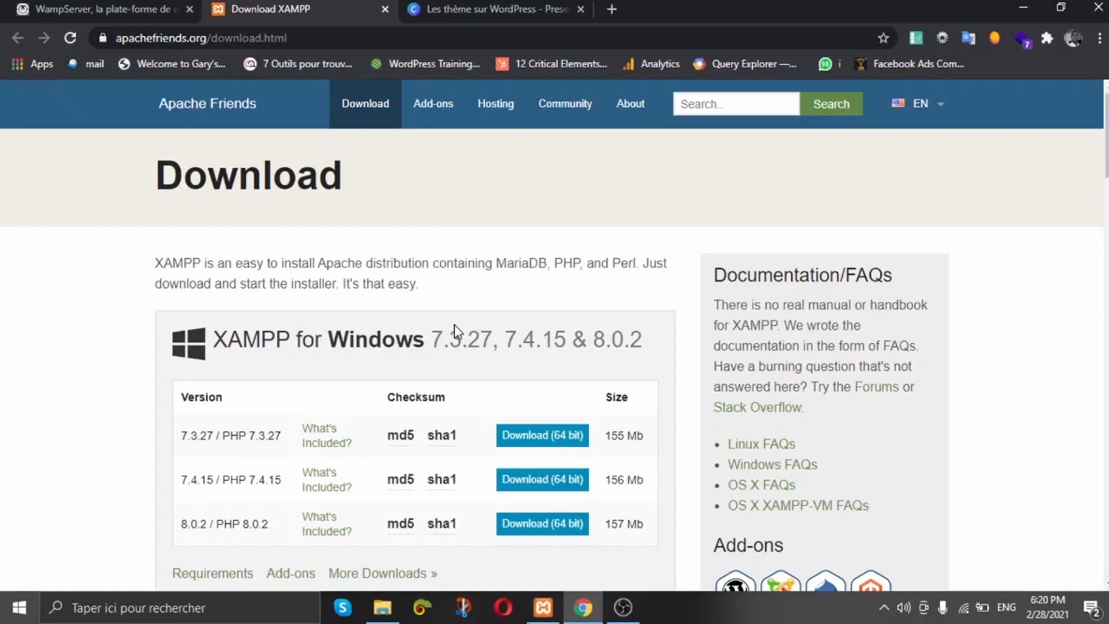
pyautogui.click(77, 17)
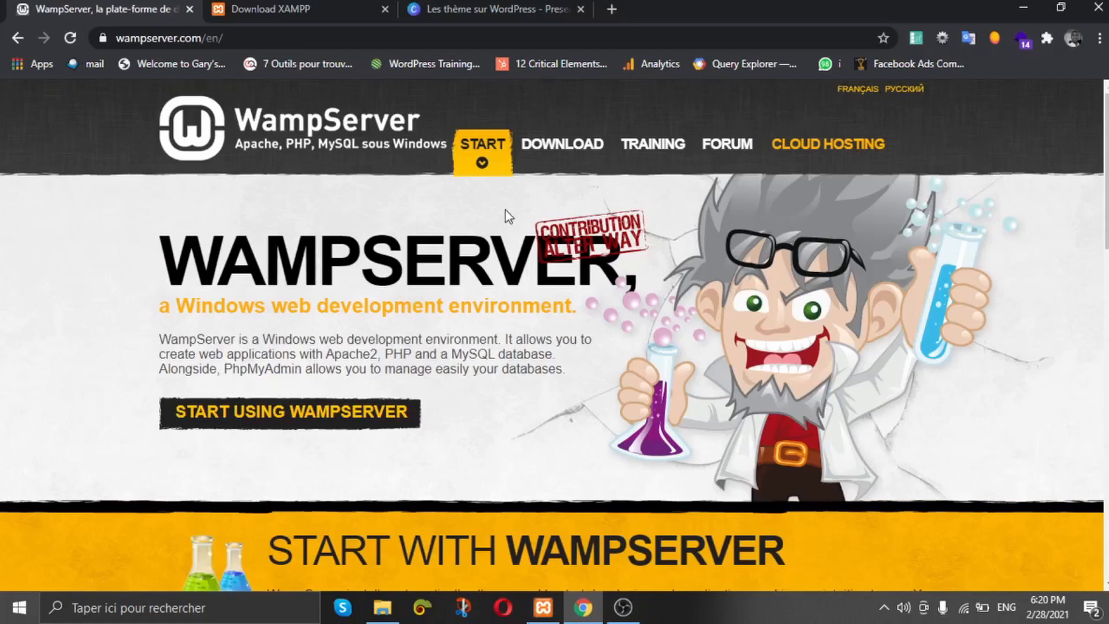
pyautogui.scroll(-5, 404, 223)
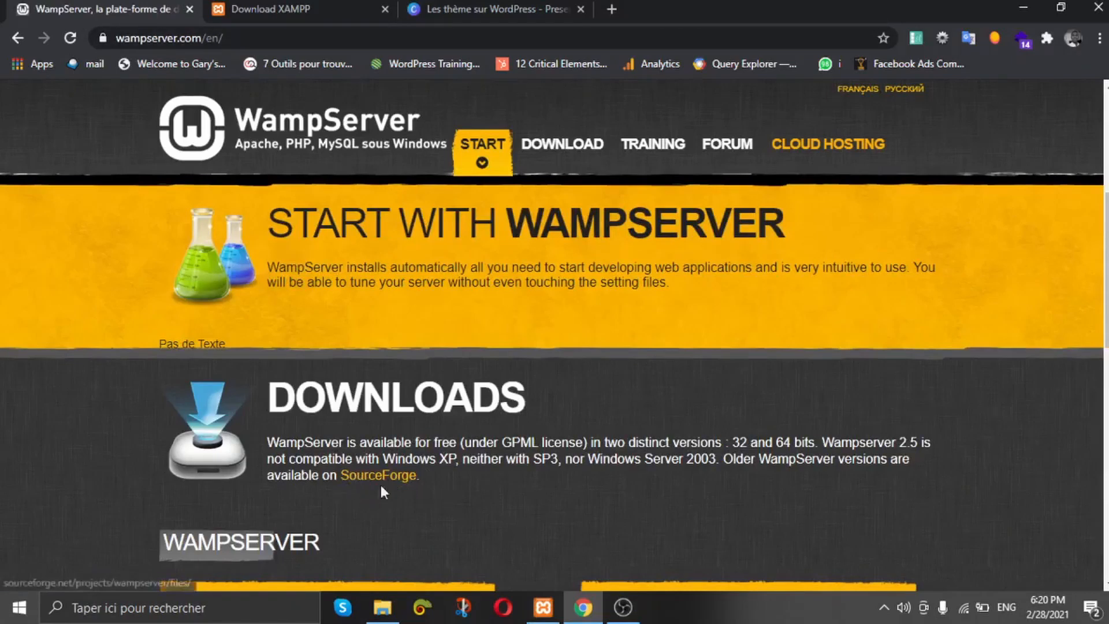
pyautogui.click(326, 8)
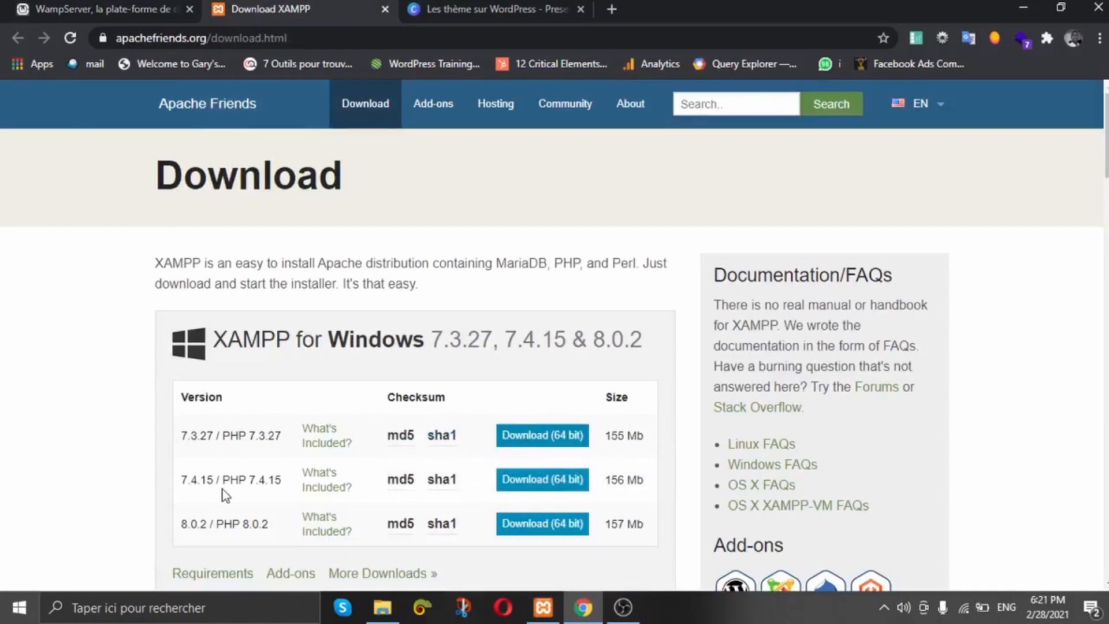
# Step: Download the 64-bit XAMPP 7.3.27 Windows installer from the Apache Friends site
pyautogui.click(538, 439)
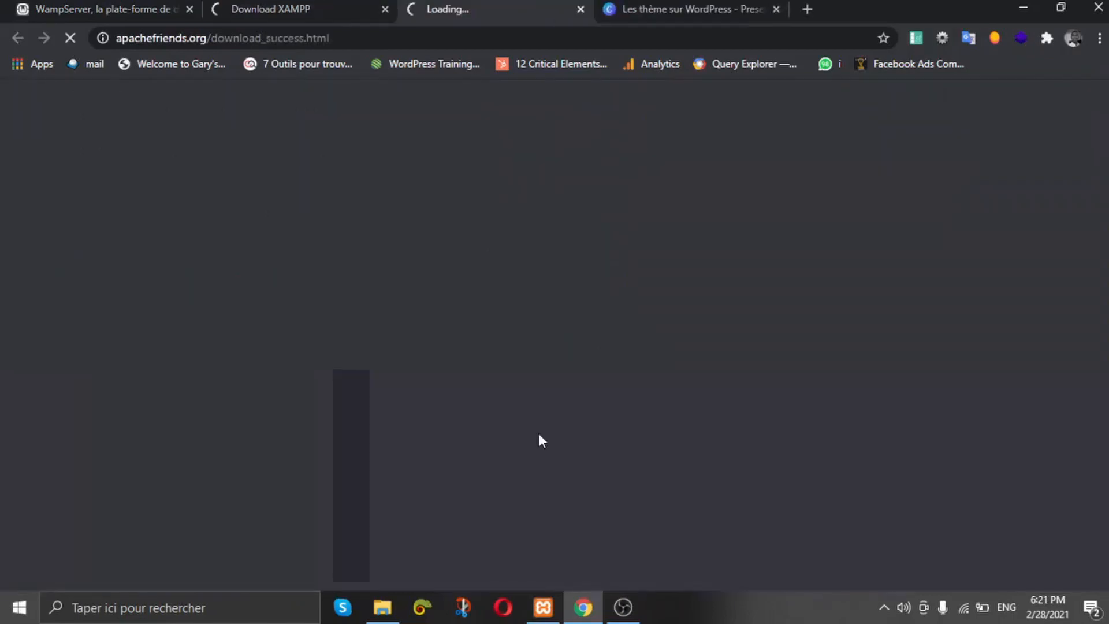
pyautogui.scroll(-5, 404, 248)
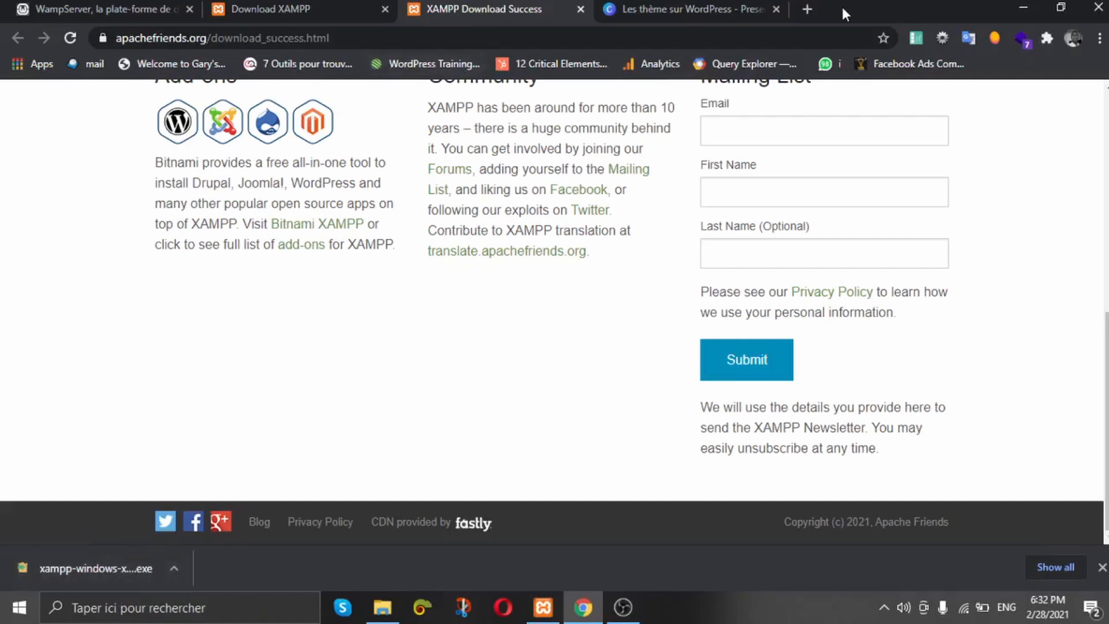
# Step: In a new browser tab, download the WordPress 5.6.2 zip from wordpress.org
pyautogui.click(805, 9)
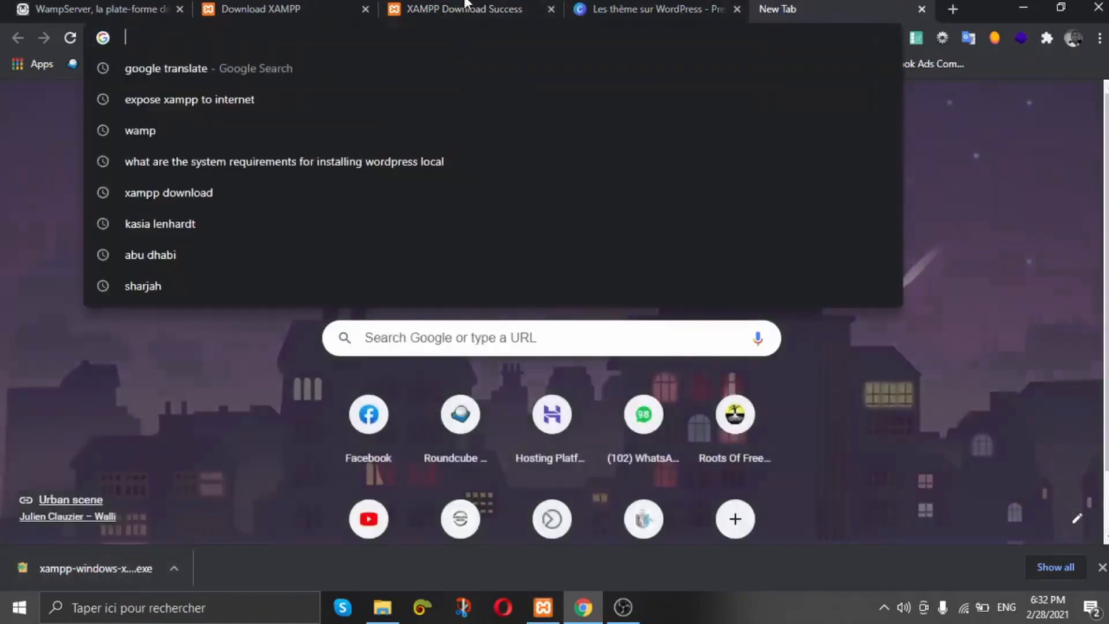
pyautogui.write('wordpress.org')
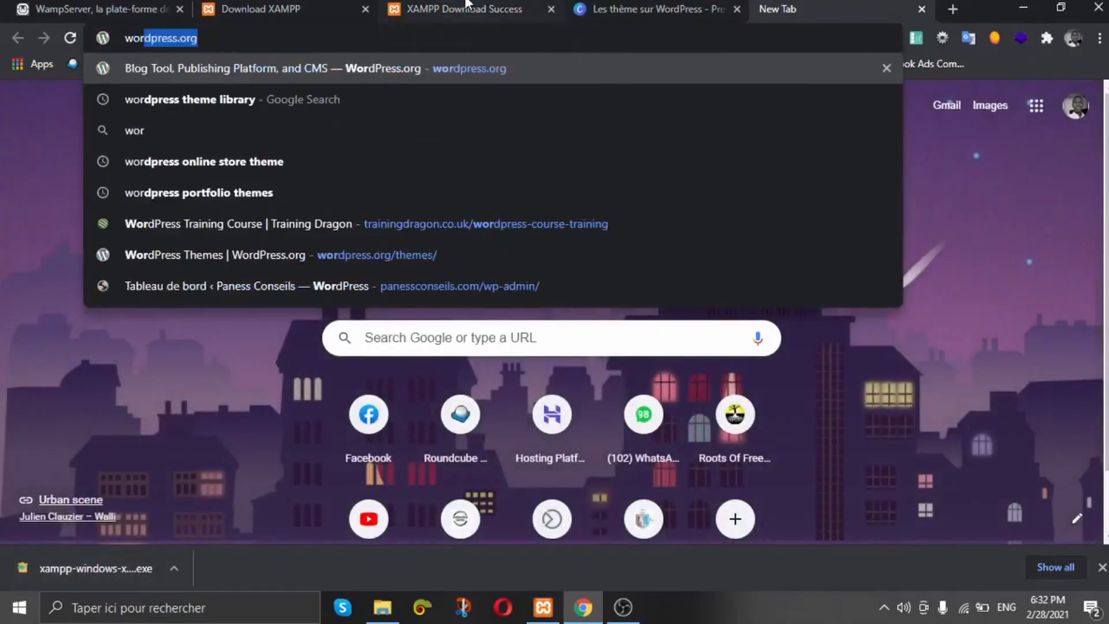
pyautogui.press('Return')
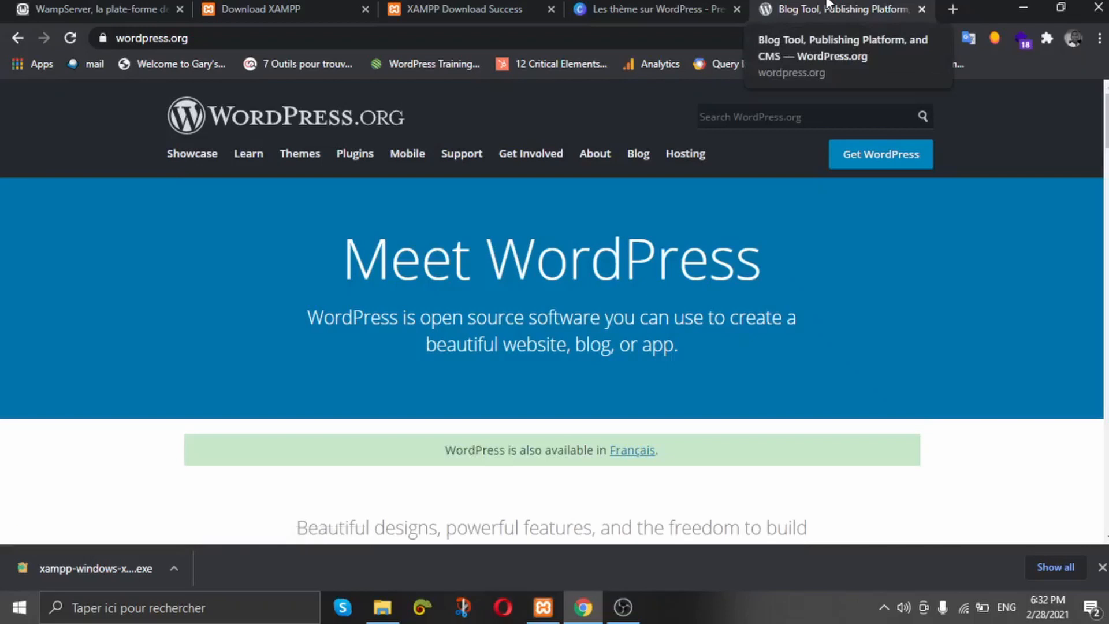
pyautogui.click(860, 159)
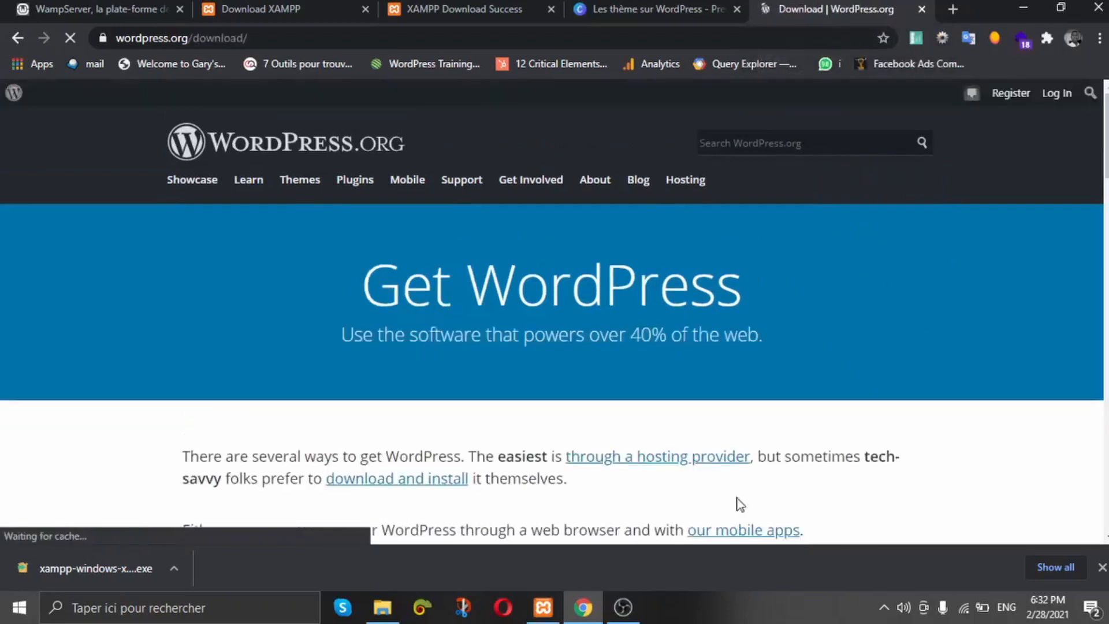
pyautogui.moveTo(1106, 138); pyautogui.dragTo(1106, 163)
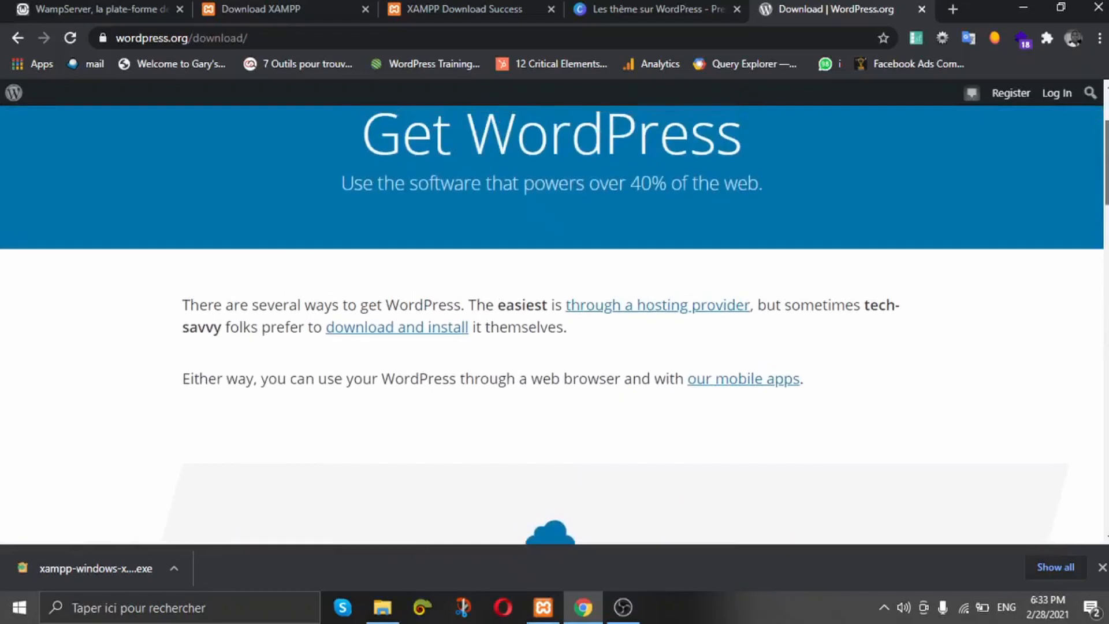
pyautogui.click(411, 328)
pyautogui.click(495, 249)
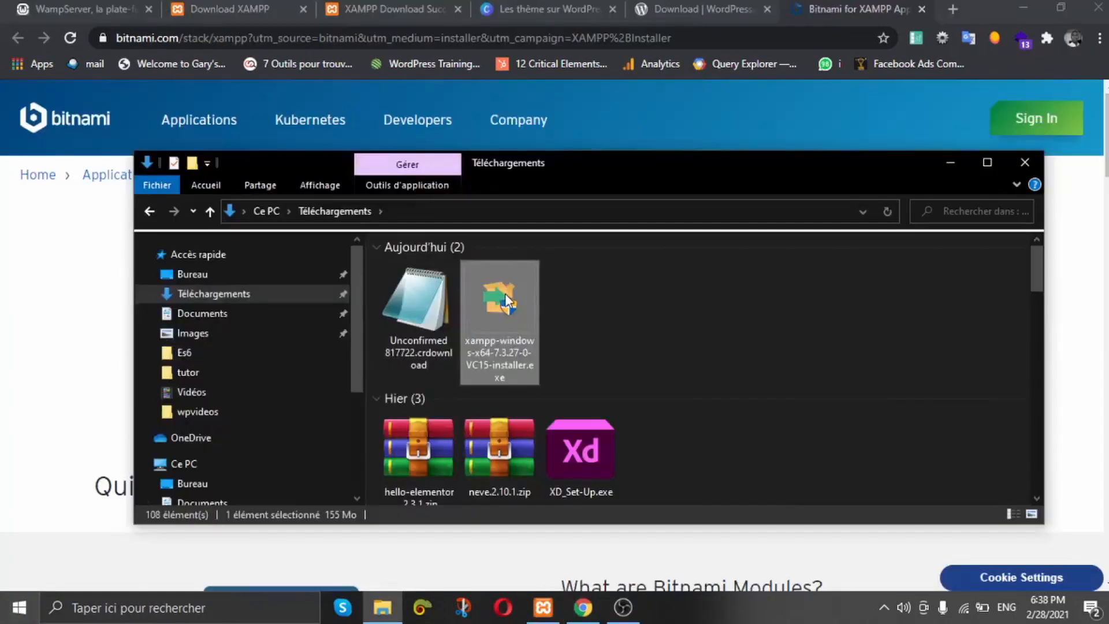
# Step: Launch xampp-windows-x64-7.3.27-0-VC15-installer.exe from the Téléchargements folder
pyautogui.click(664, 292)
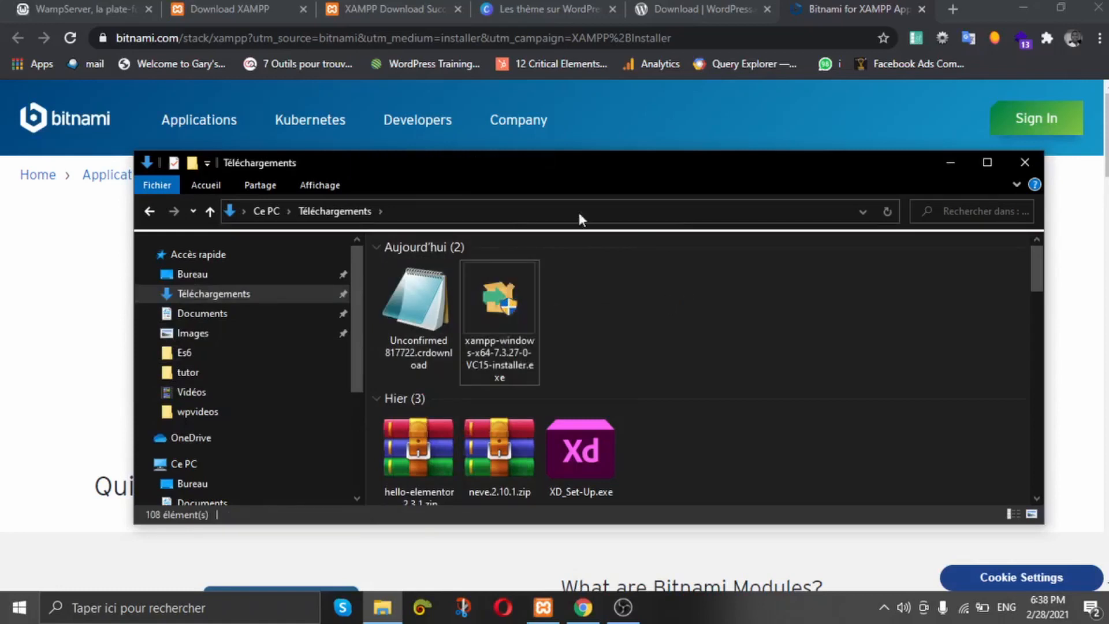
pyautogui.click(502, 316)
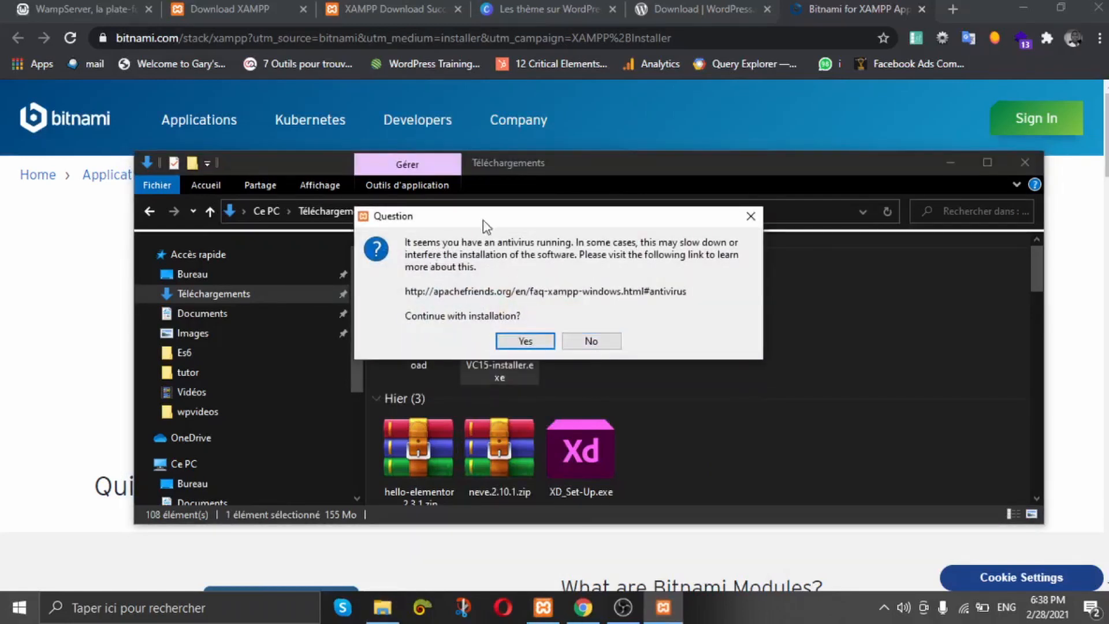
# Step: Accept the antivirus warning and advance the XAMPP wizard past Welcome, keeping all components
pyautogui.click(528, 341)
pyautogui.click(556, 328)
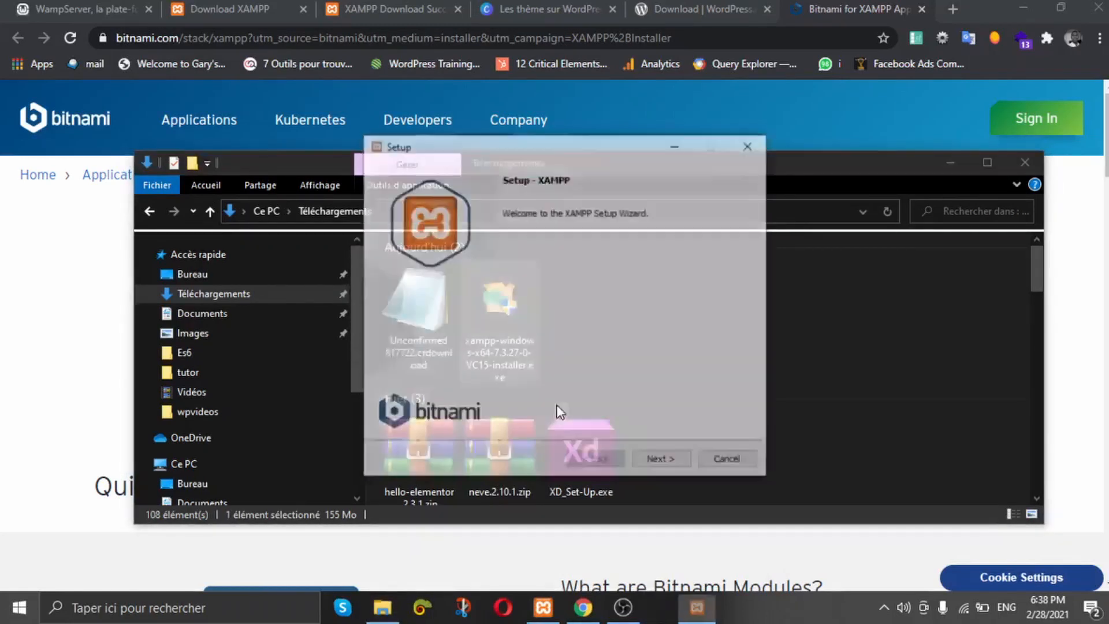
pyautogui.click(656, 462)
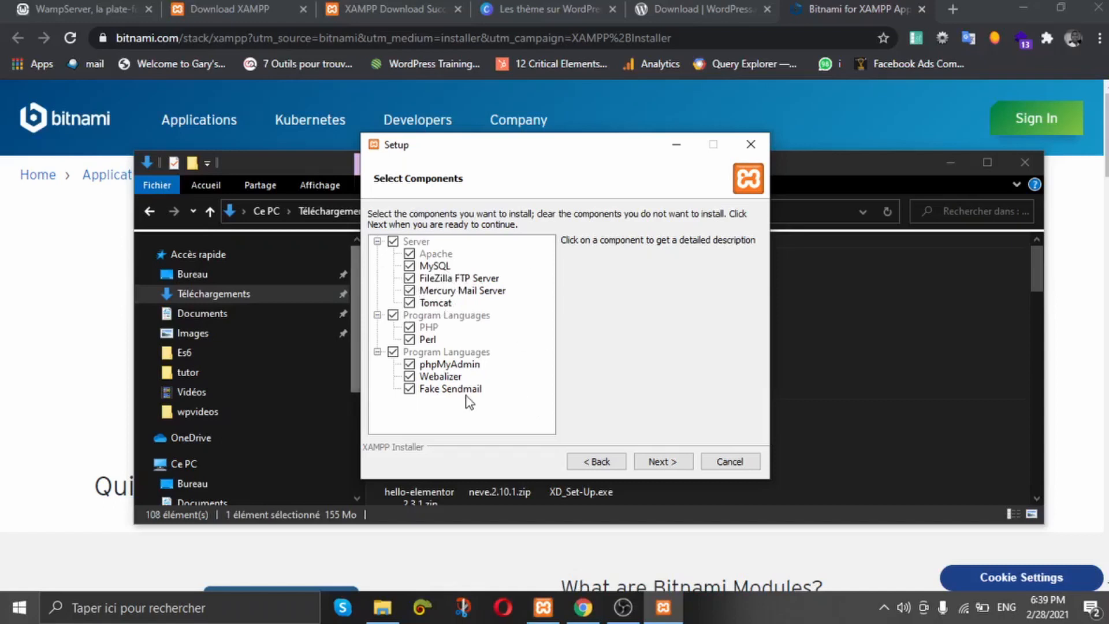
pyautogui.click(654, 462)
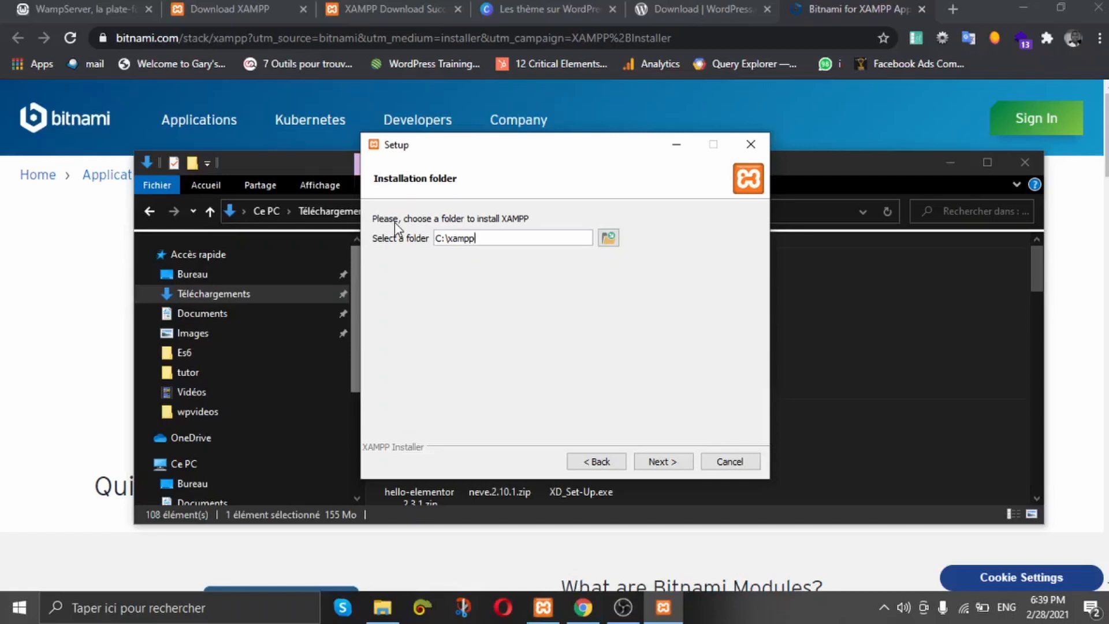
# Step: Change the XAMPP installation folder to E:\server
pyautogui.click(608, 238)
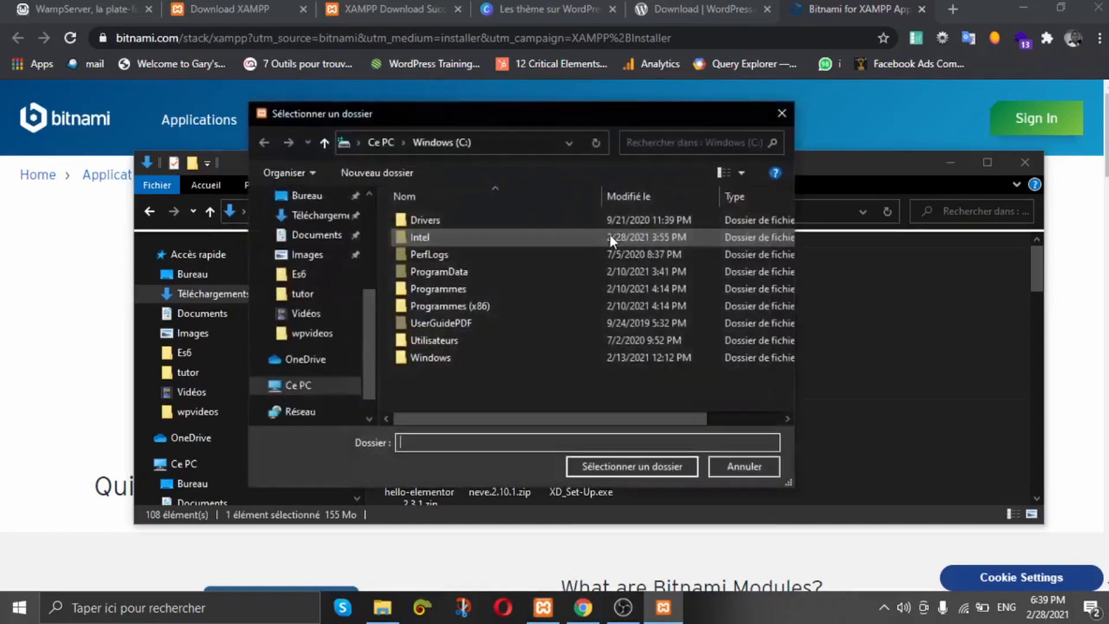
pyautogui.click(306, 404)
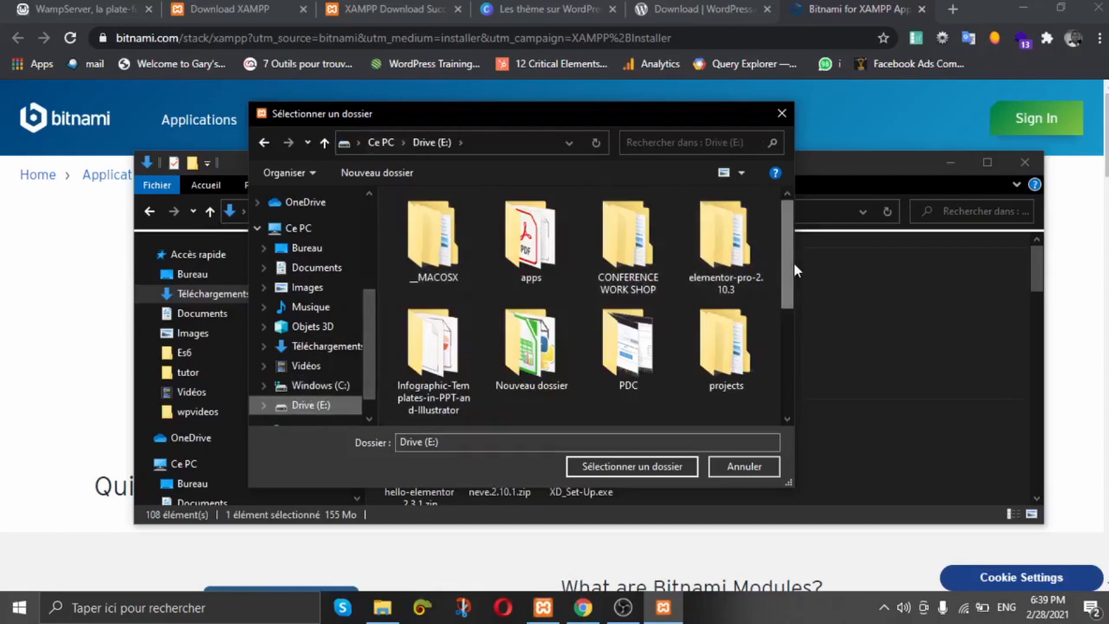
pyautogui.scroll(-3, 782, 271)
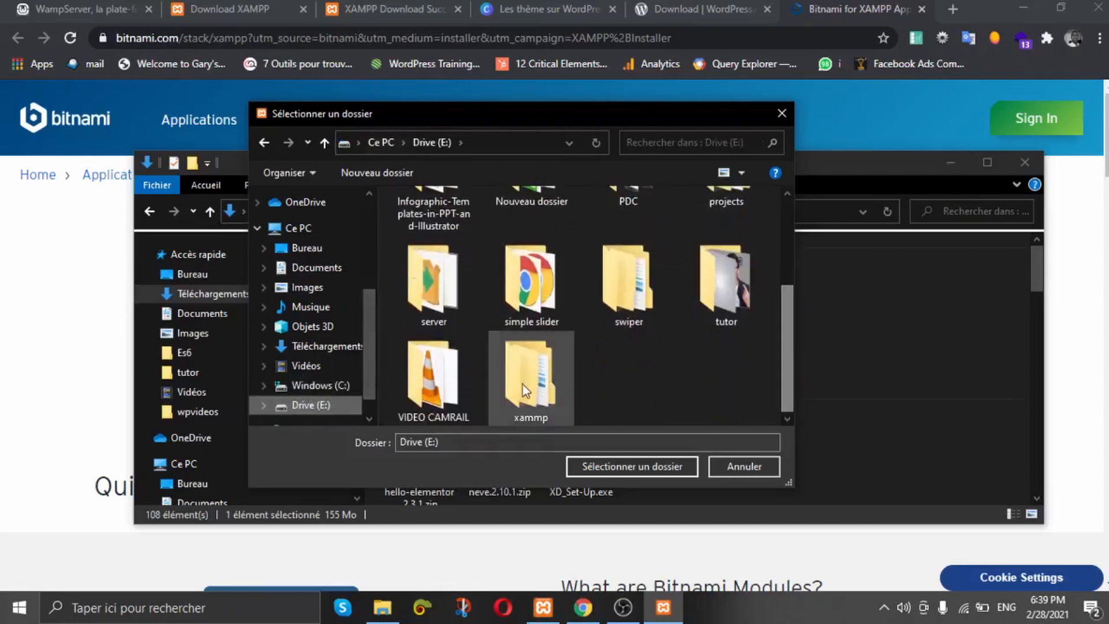
pyautogui.click(439, 302)
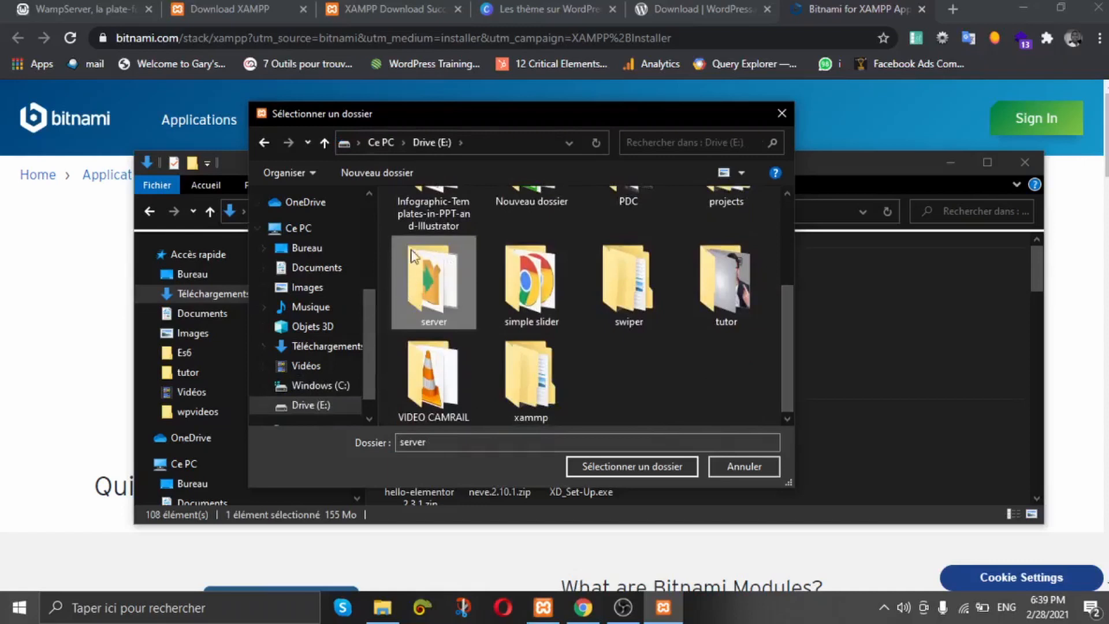
pyautogui.click(412, 442)
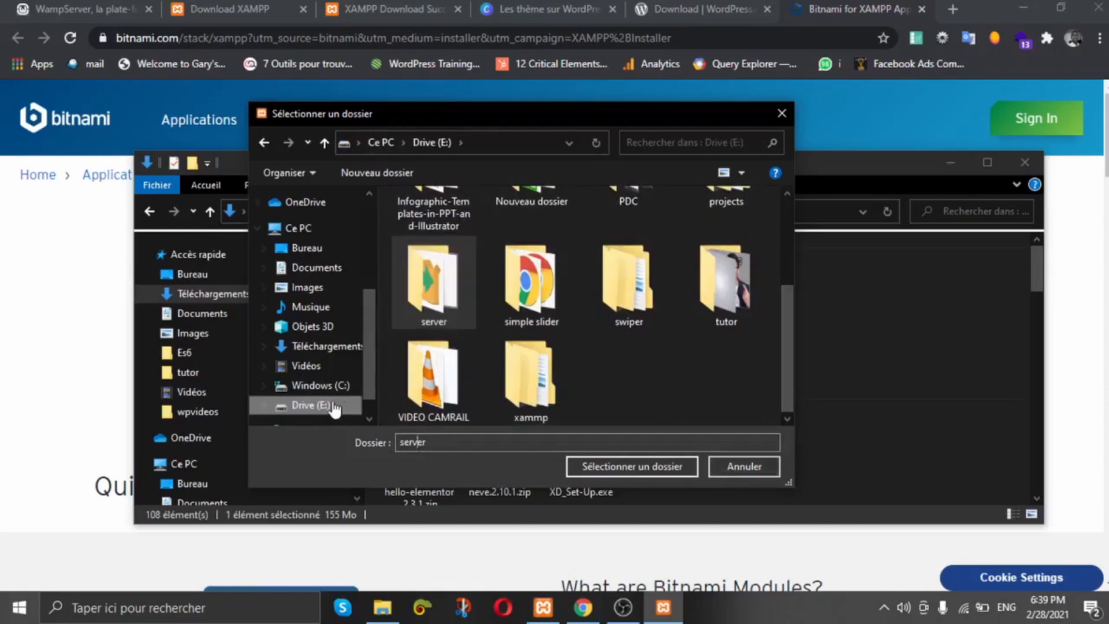
pyautogui.scroll(1, 598, 381)
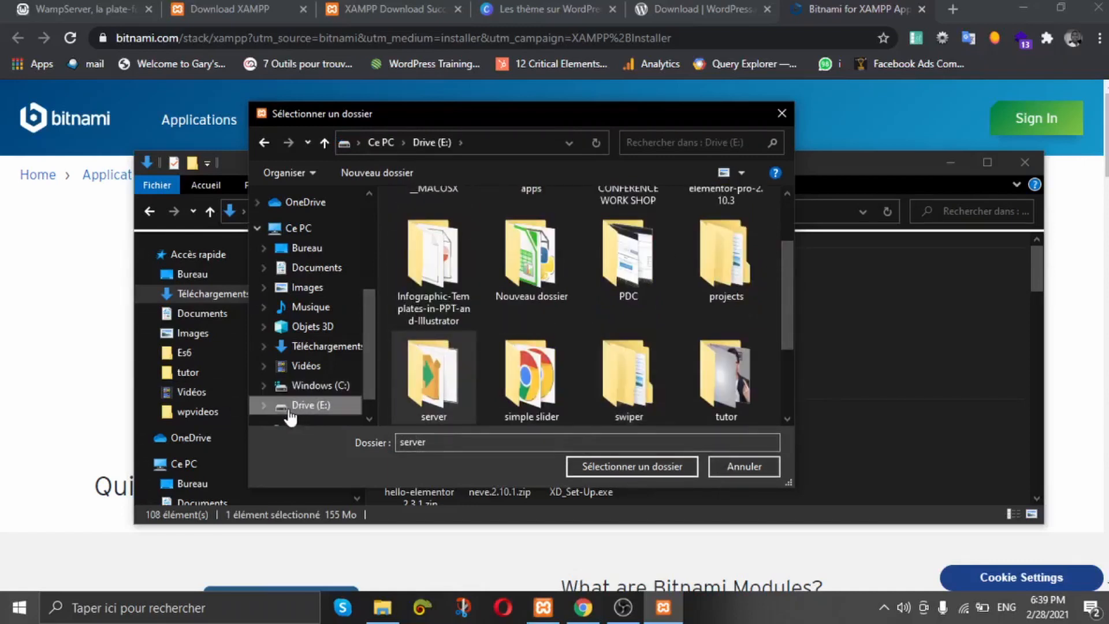
pyautogui.click(638, 466)
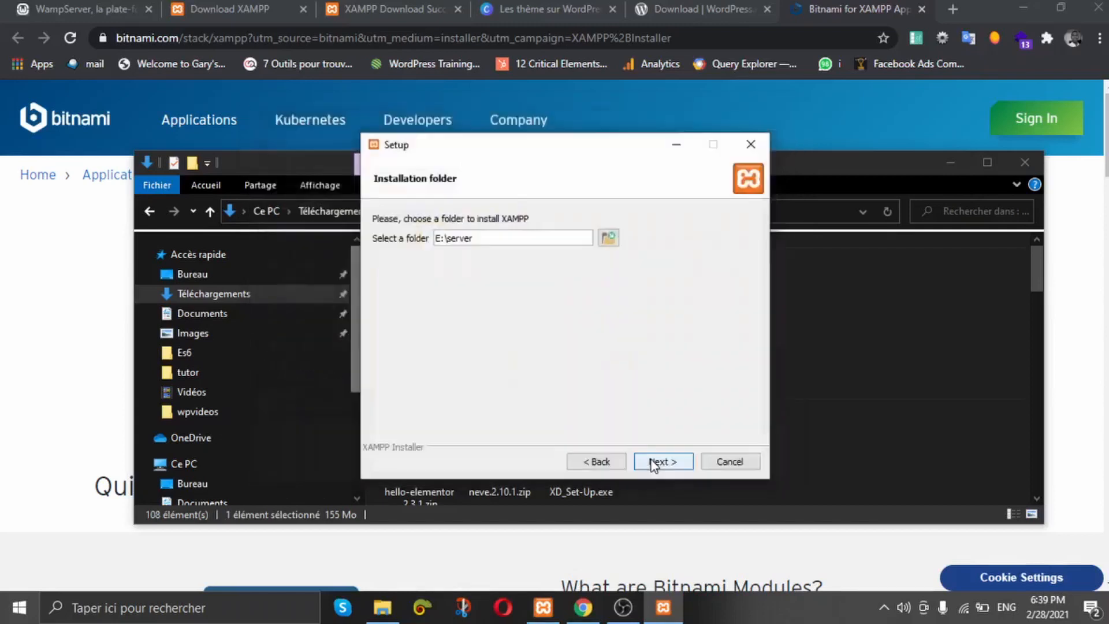
# Step: Select 'server' in the folder path, then cancel and abort the XAMPP installation
pyautogui.moveTo(444, 238); pyautogui.dragTo(473, 238)
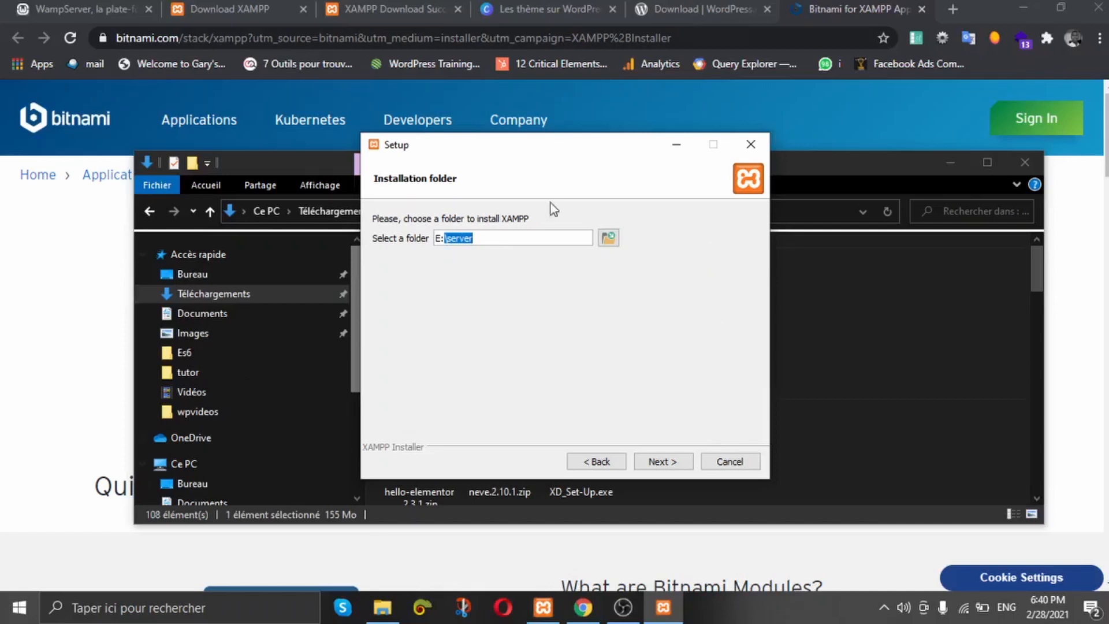
pyautogui.click(470, 236)
pyautogui.moveTo(498, 241); pyautogui.dragTo(447, 238)
pyautogui.click(722, 462)
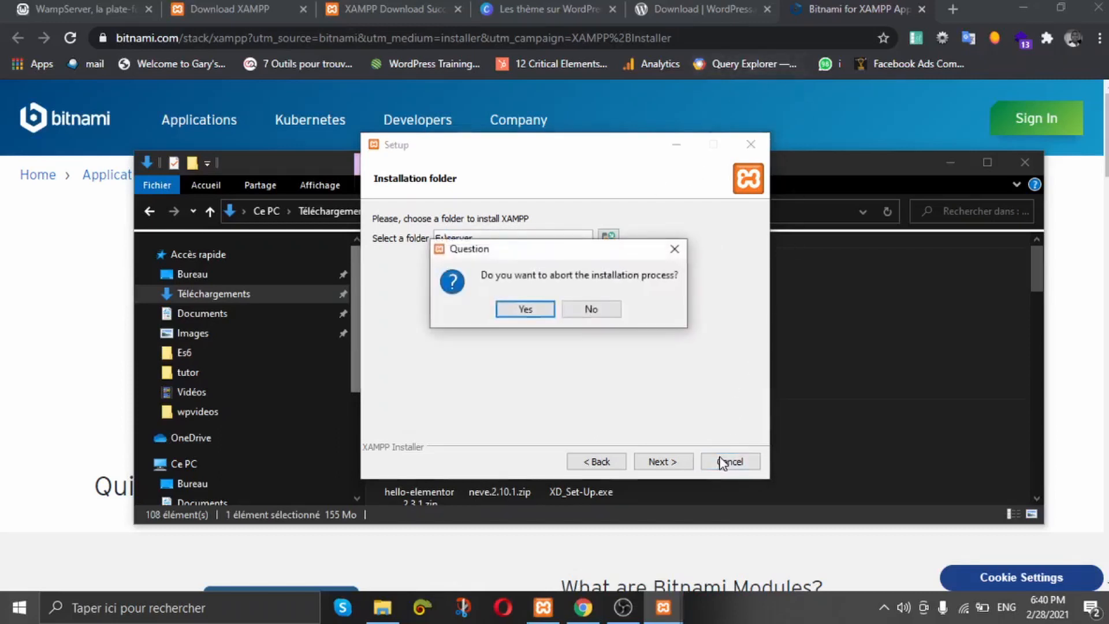
pyautogui.click(522, 306)
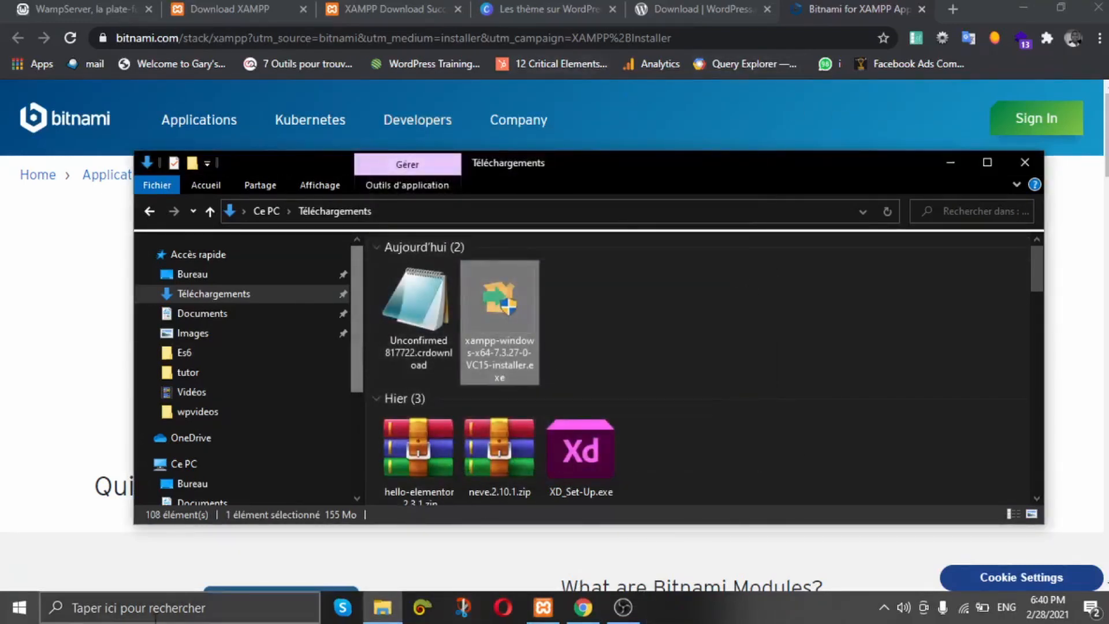
# Step: Stop and restart Apache and MySQL in the XAMPP Control Panel, then return to File Explorer
pyautogui.click(542, 606)
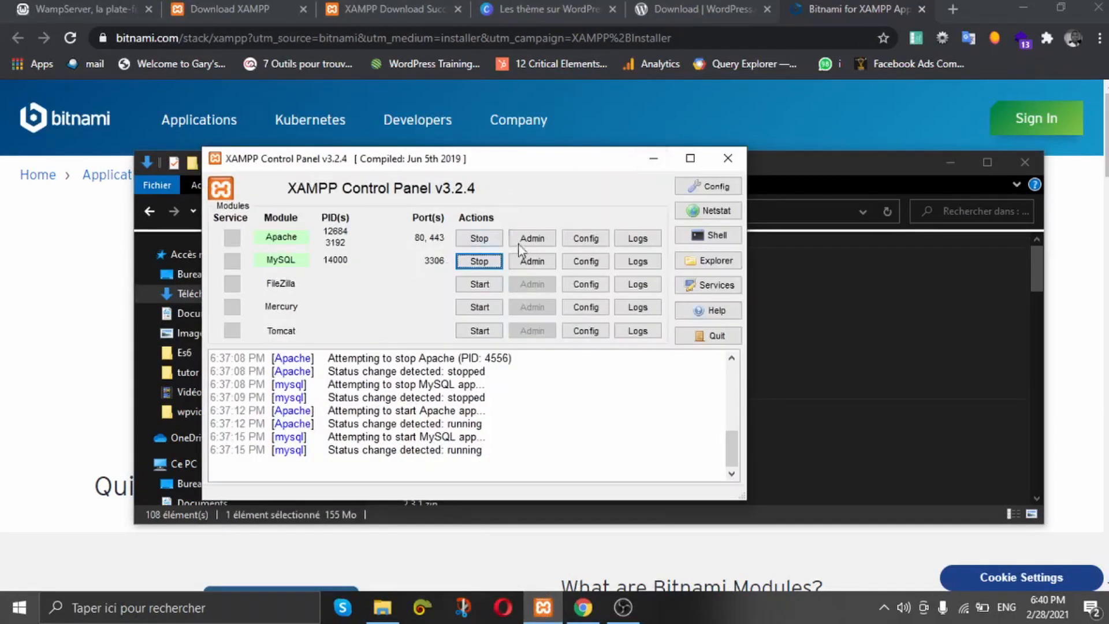
pyautogui.click(478, 238)
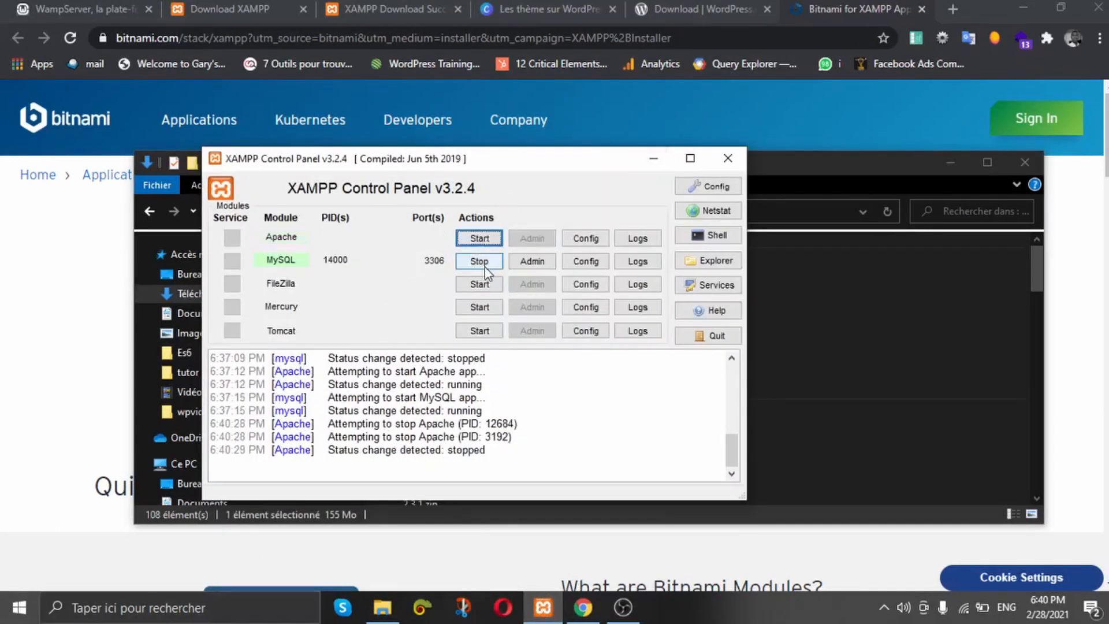
pyautogui.click(480, 261)
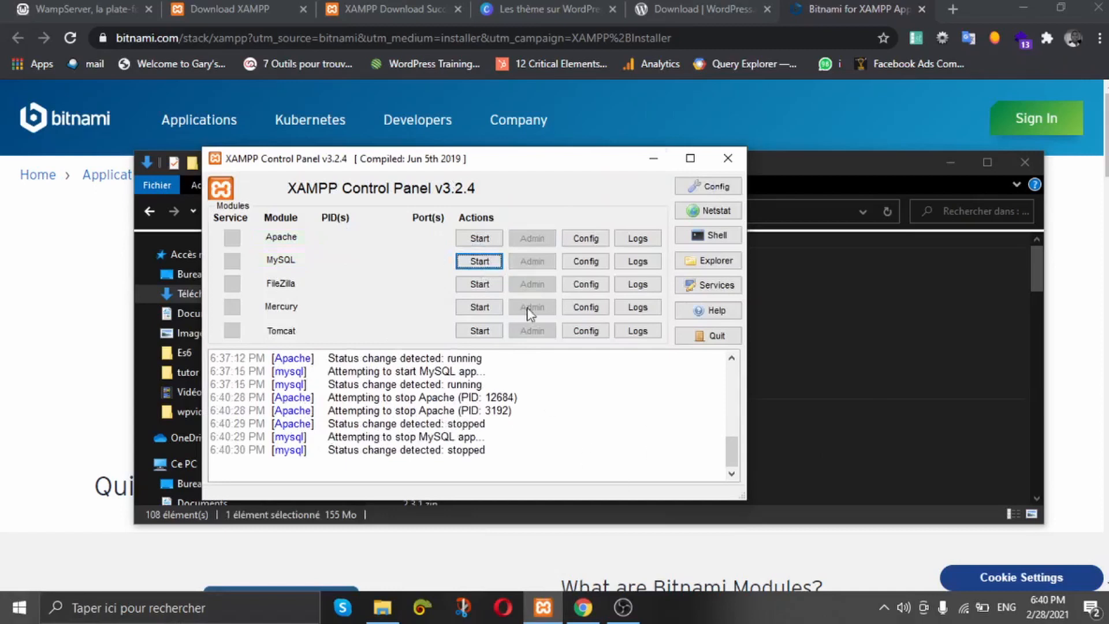
pyautogui.click(477, 239)
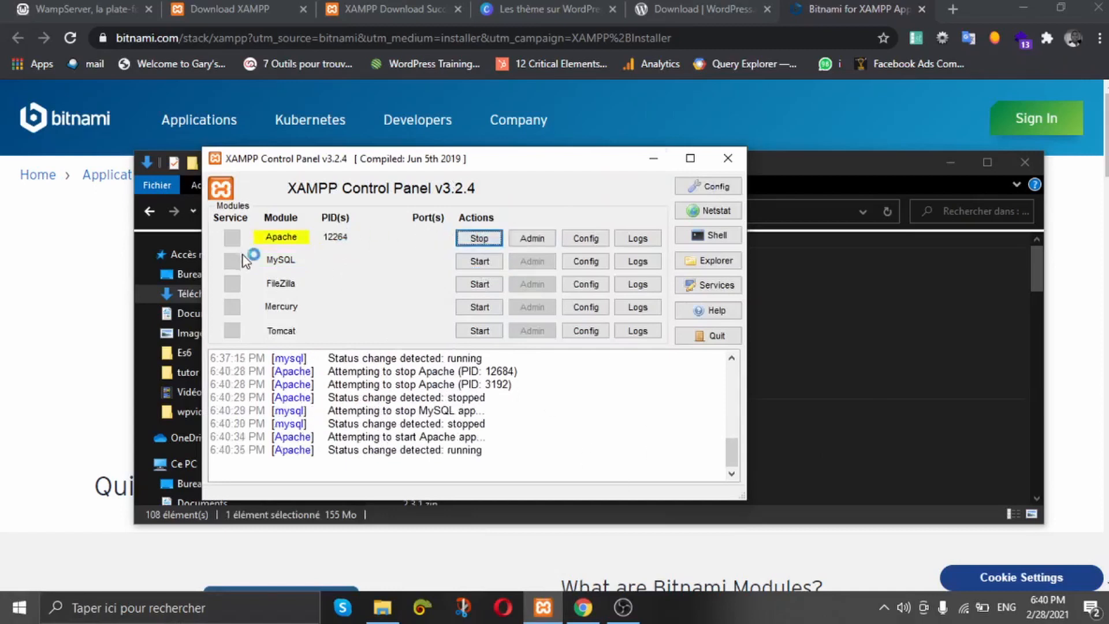
pyautogui.click(478, 262)
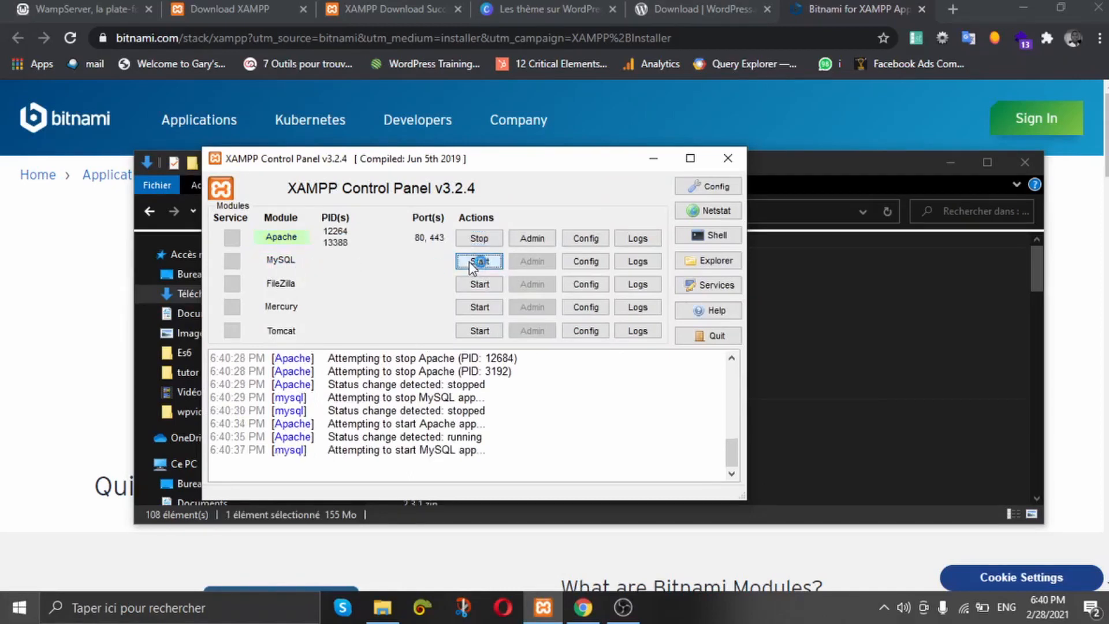
pyautogui.click(492, 238)
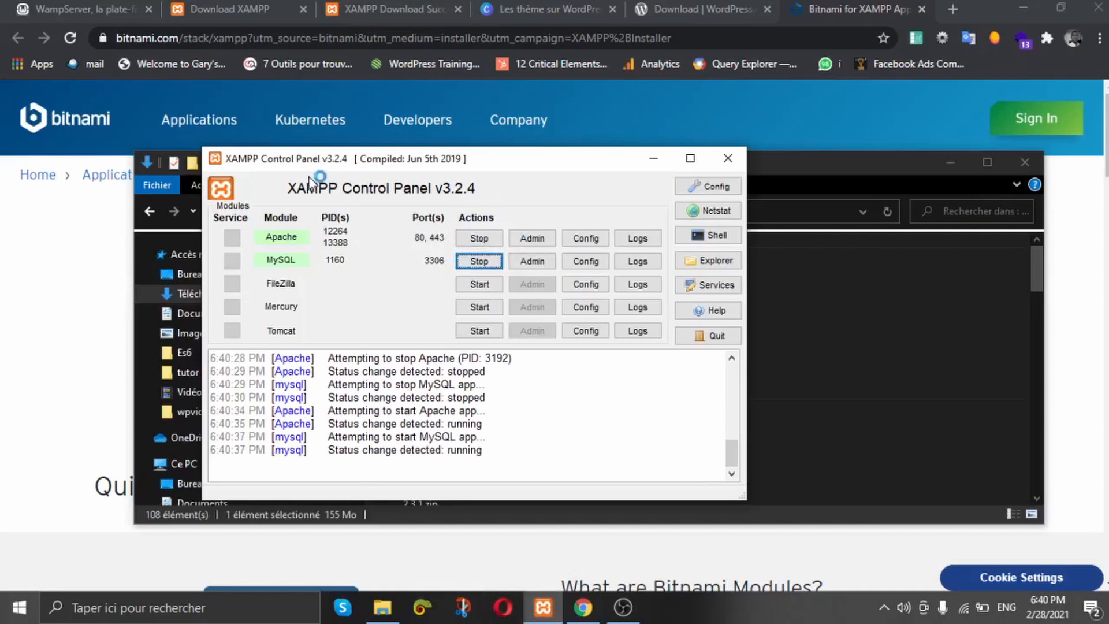
pyautogui.click(381, 610)
# Step: Navigate File Explorer to E:\server\htdocs and close the Skype window
pyautogui.scroll(-4, 254, 338)
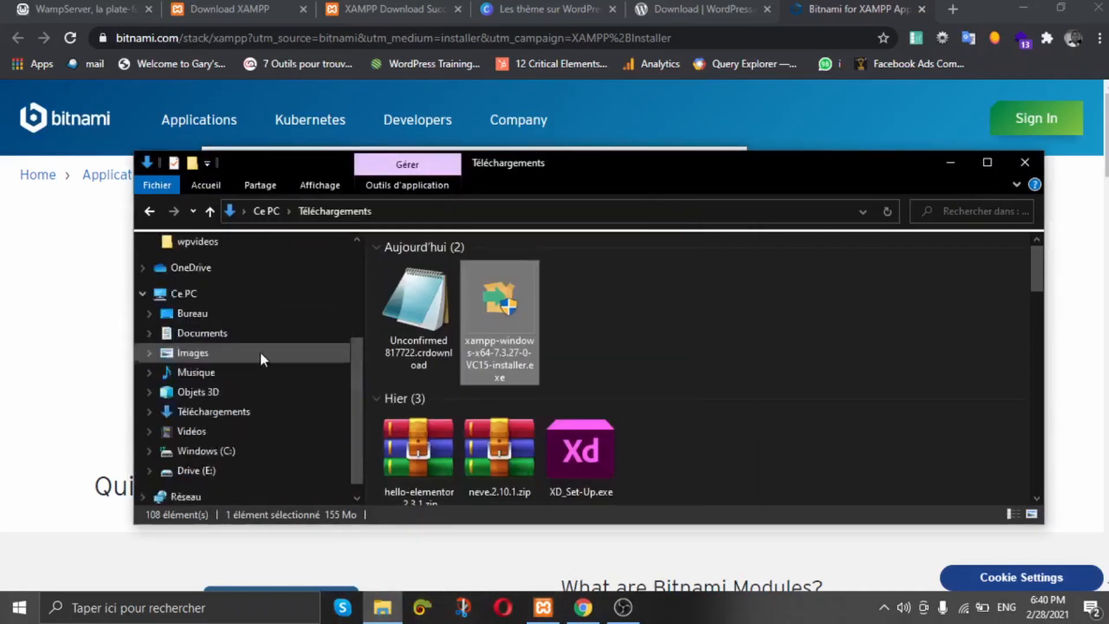
pyautogui.click(190, 452)
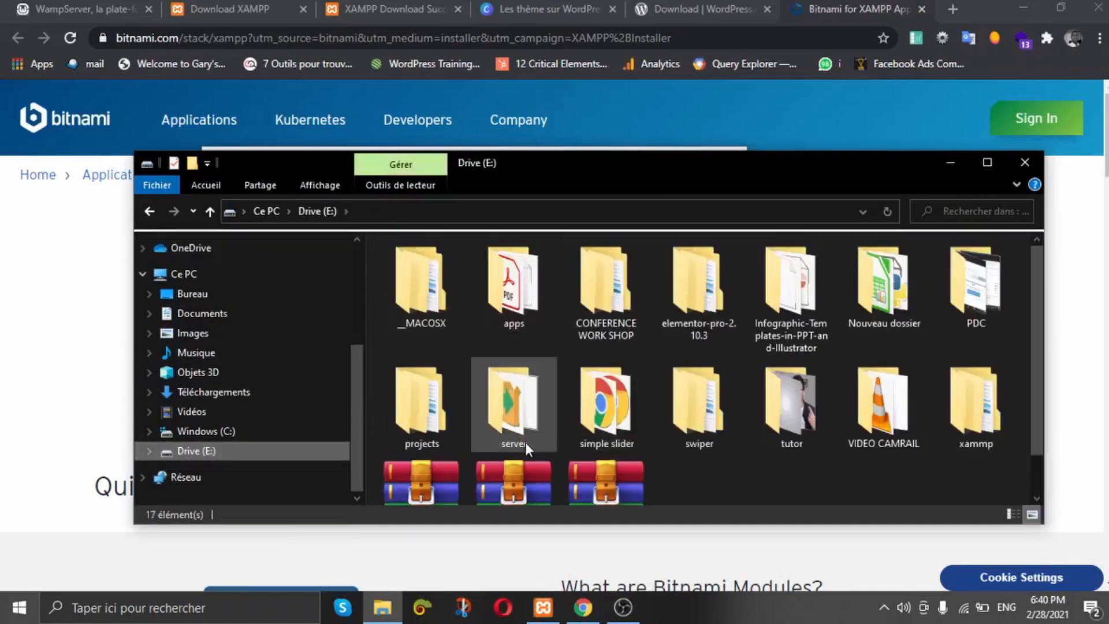
pyautogui.doubleClick(519, 399)
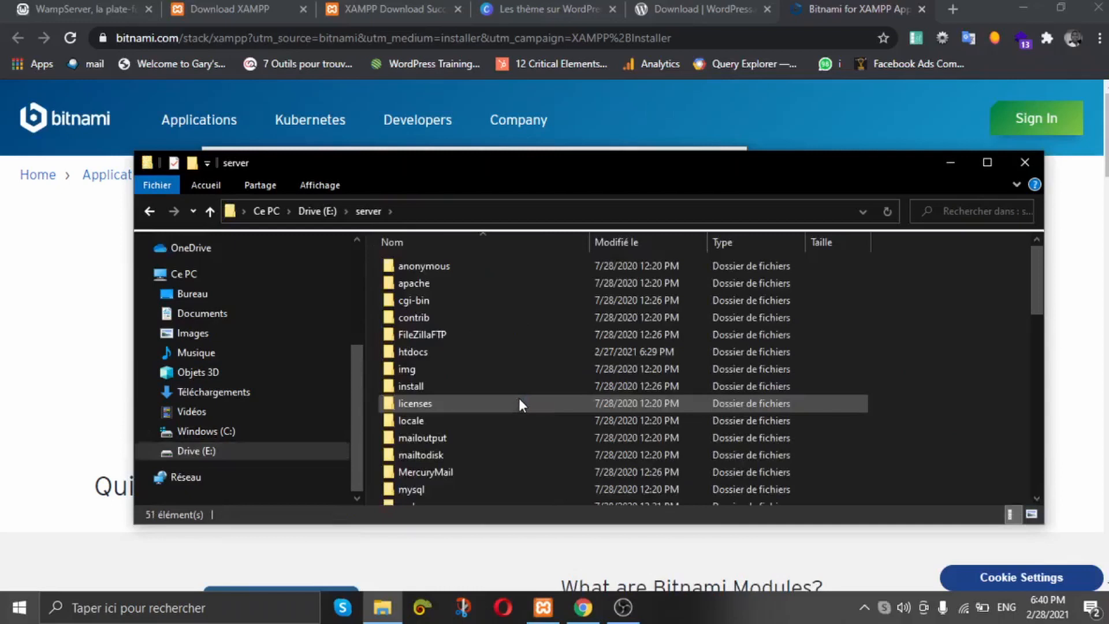
pyautogui.doubleClick(451, 351)
pyautogui.click(719, 36)
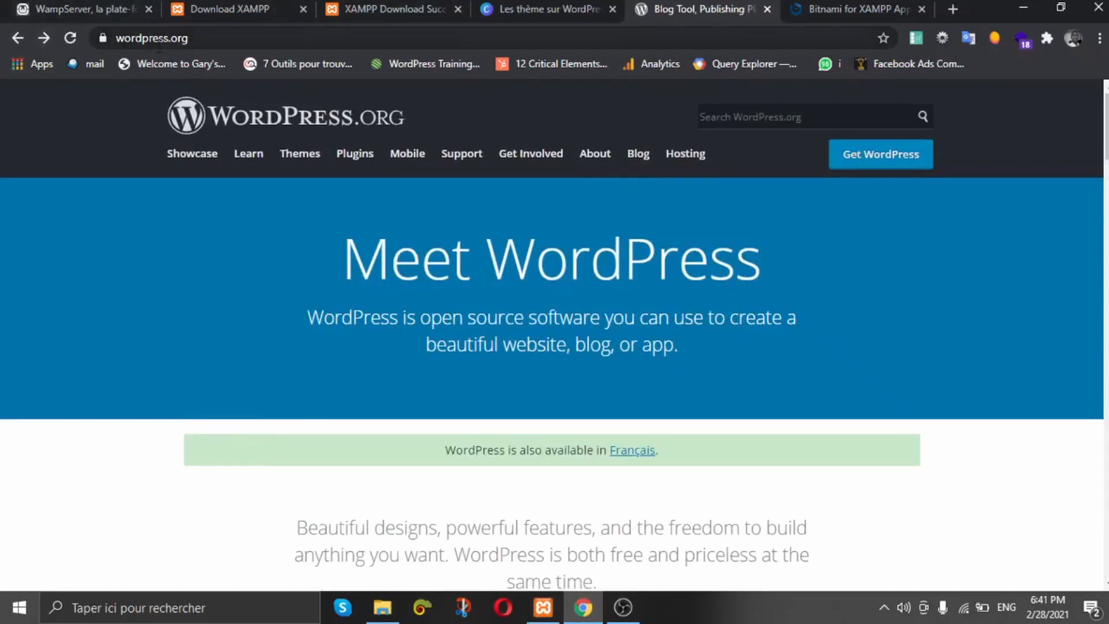
# Step: Review the WordPress.org download page, then bring the E:\server\htdocs folder back up
pyautogui.click(194, 40)
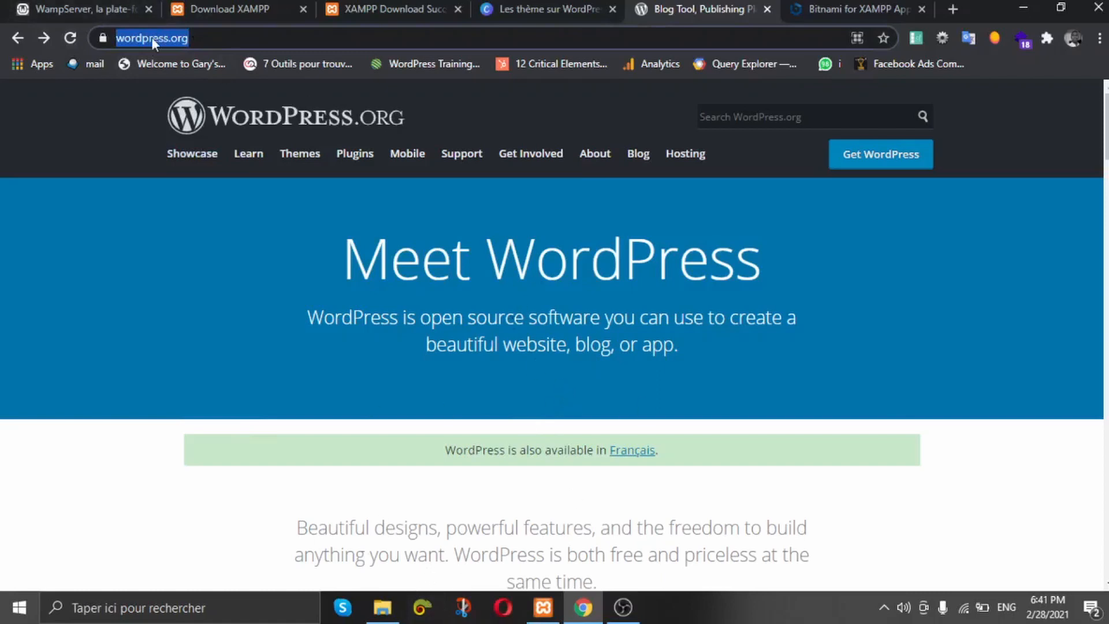
pyautogui.click(235, 41)
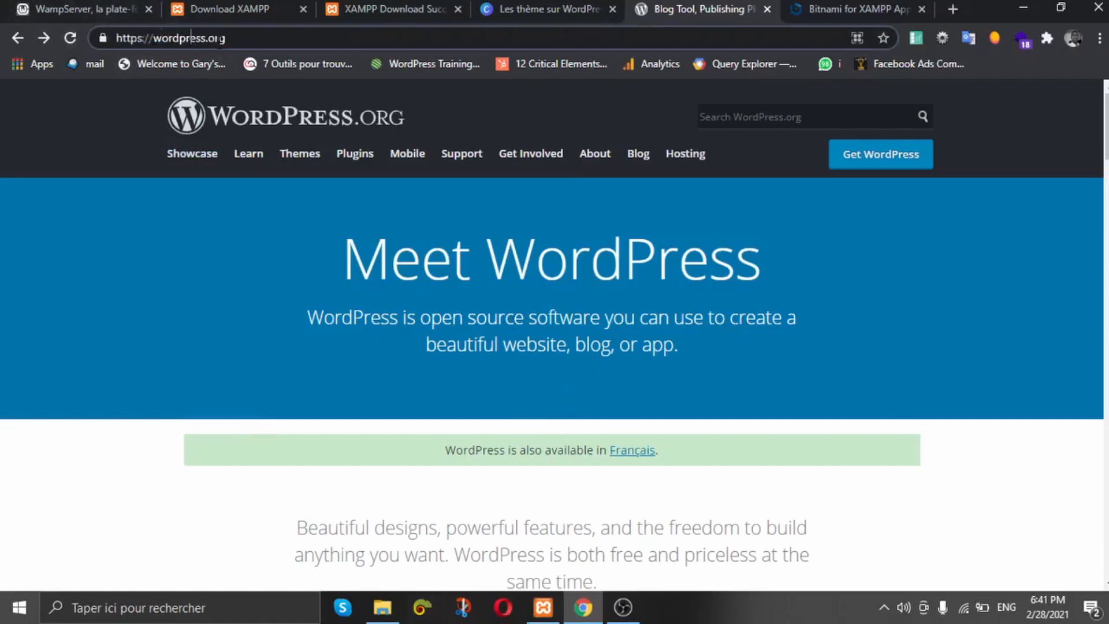
pyautogui.click(874, 166)
pyautogui.scroll(-5, 712, 291)
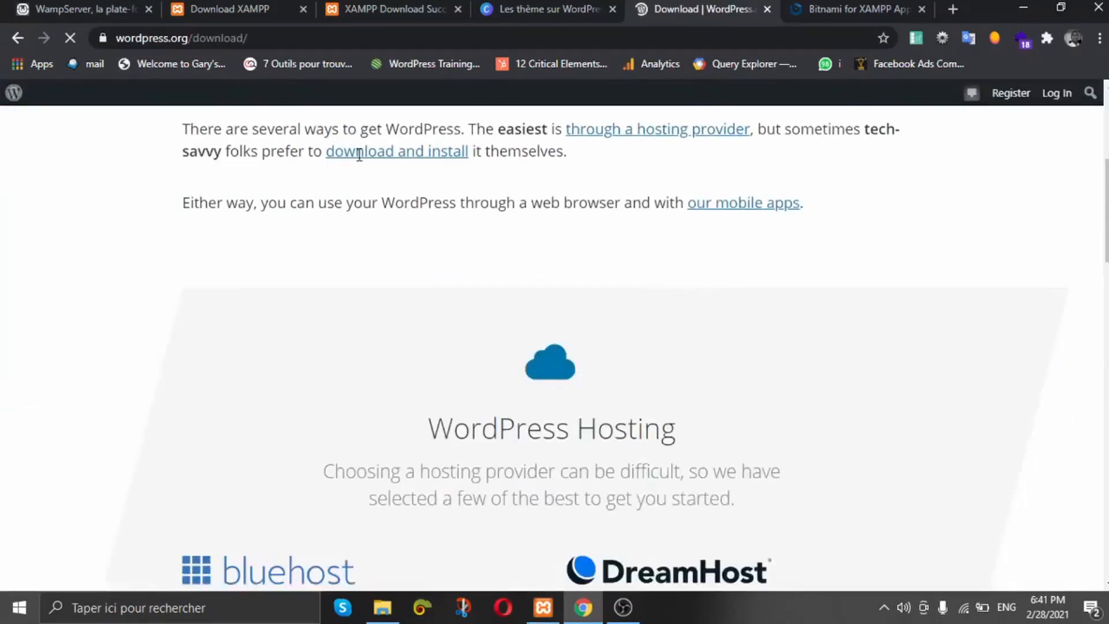
pyautogui.scroll(-8, 631, 378)
pyautogui.scroll(8, 611, 310)
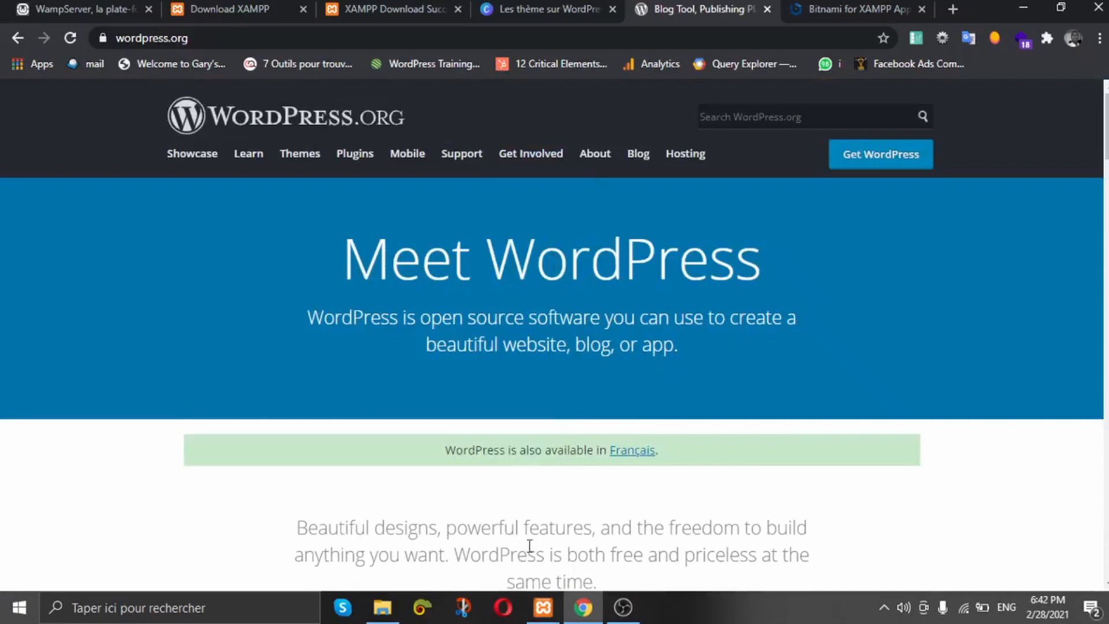
pyautogui.click(375, 618)
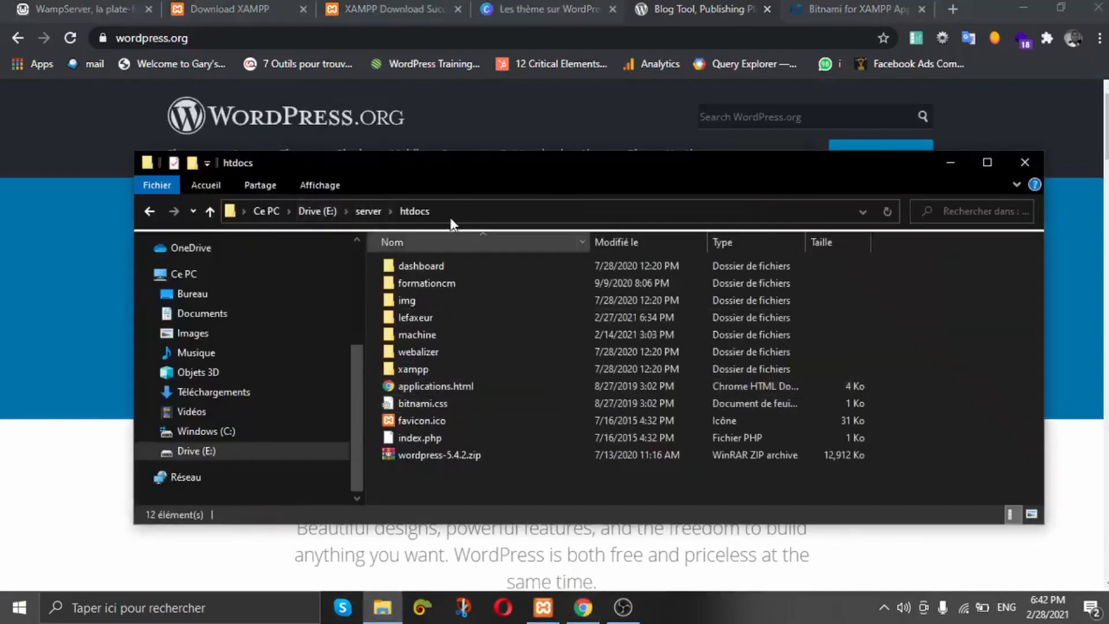
# Step: Extract wordpress-5.4.2.zip in htdocs with WinRAR and select the new wordpress folder
pyautogui.click(458, 455)
pyautogui.rightClick(475, 455)
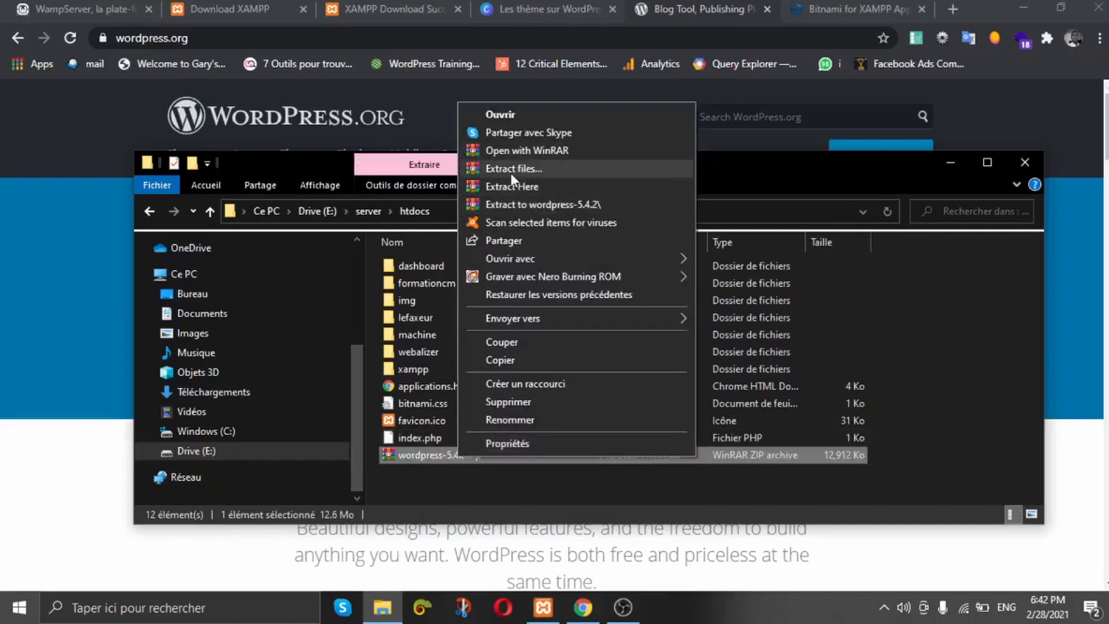
pyautogui.click(536, 168)
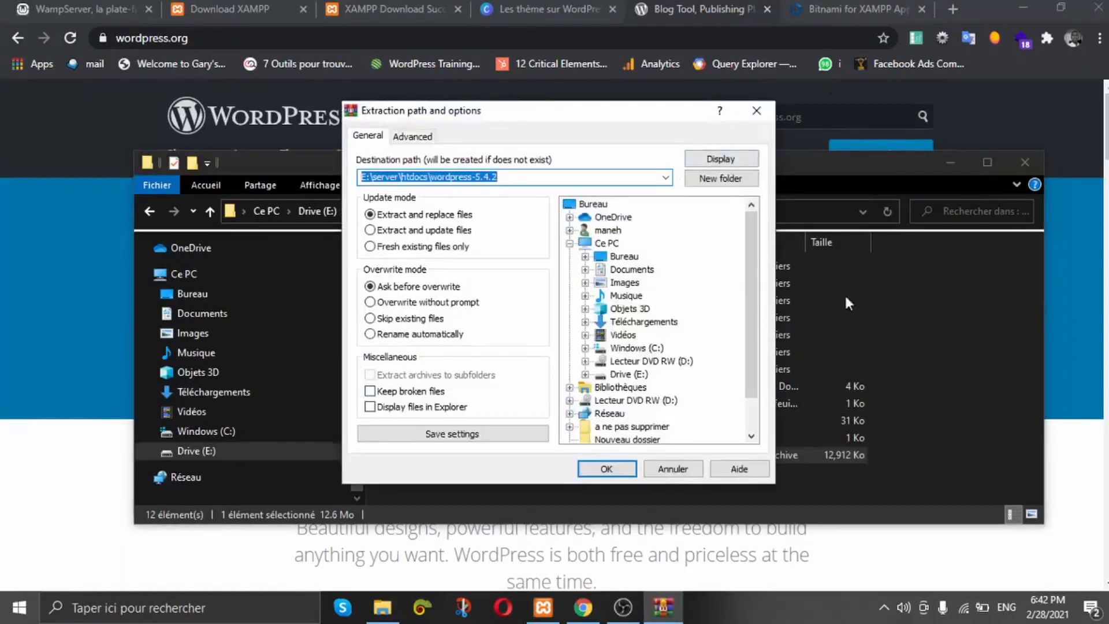
pyautogui.click(755, 116)
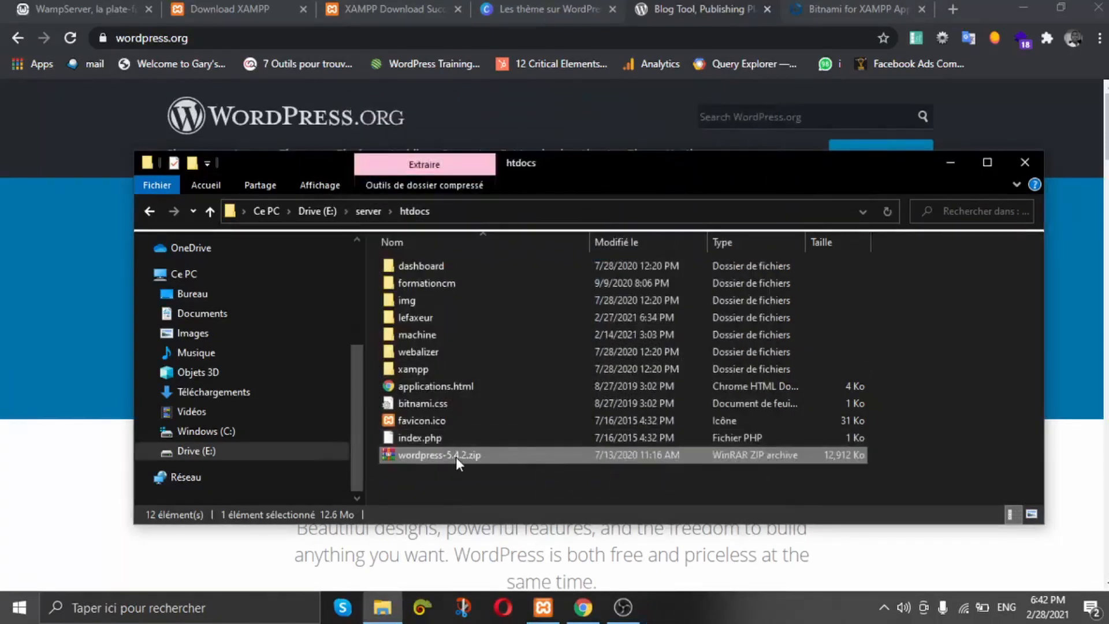
pyautogui.rightClick(456, 456)
pyautogui.click(529, 202)
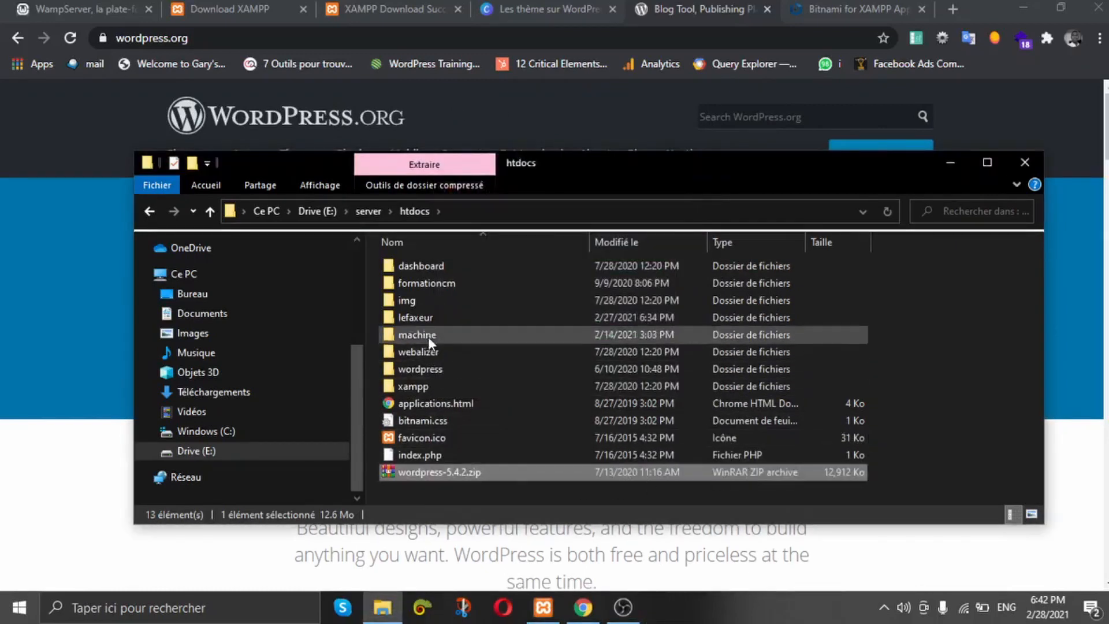
pyautogui.click(434, 372)
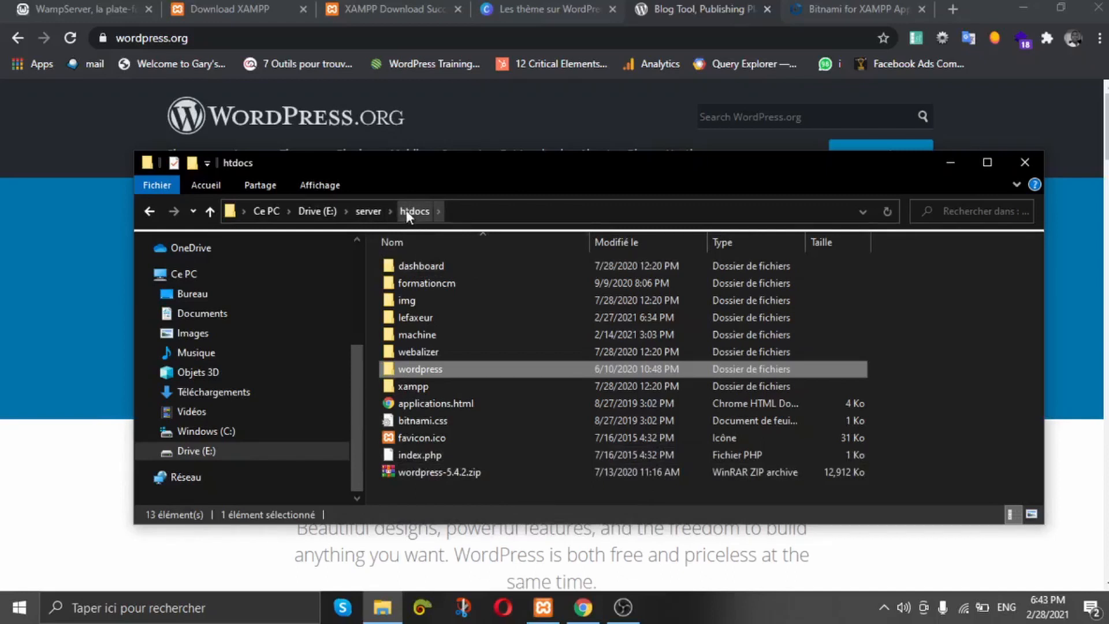
# Step: Rename the extracted wordpress folder in htdocs to lefaxeur2
pyautogui.click(445, 366)
pyautogui.press('BackSpace')
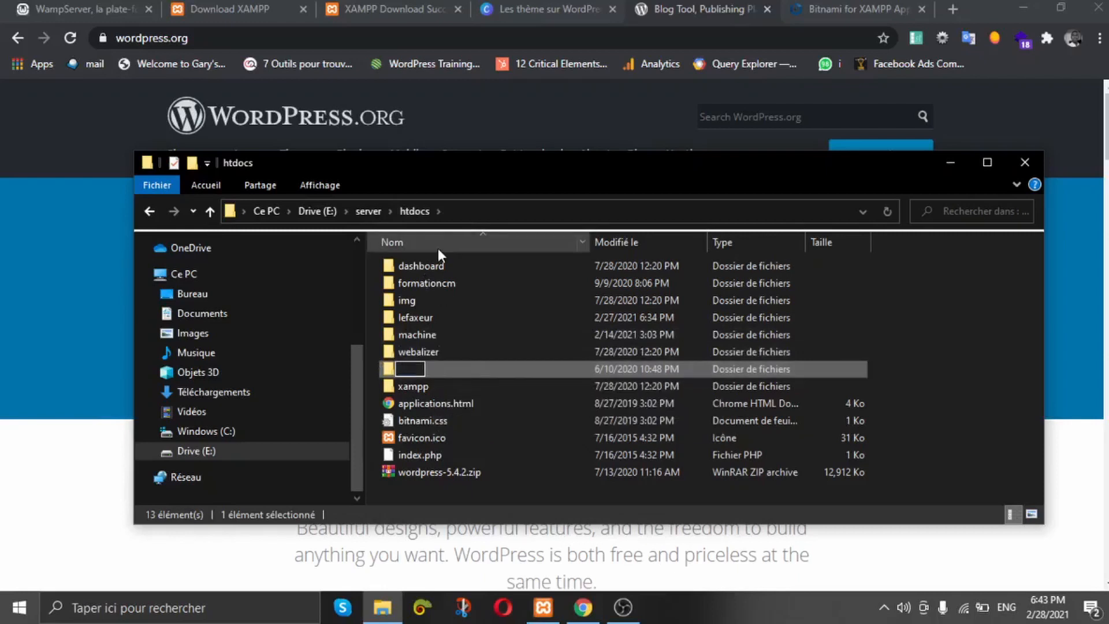
pyautogui.write('lefaxeur2')
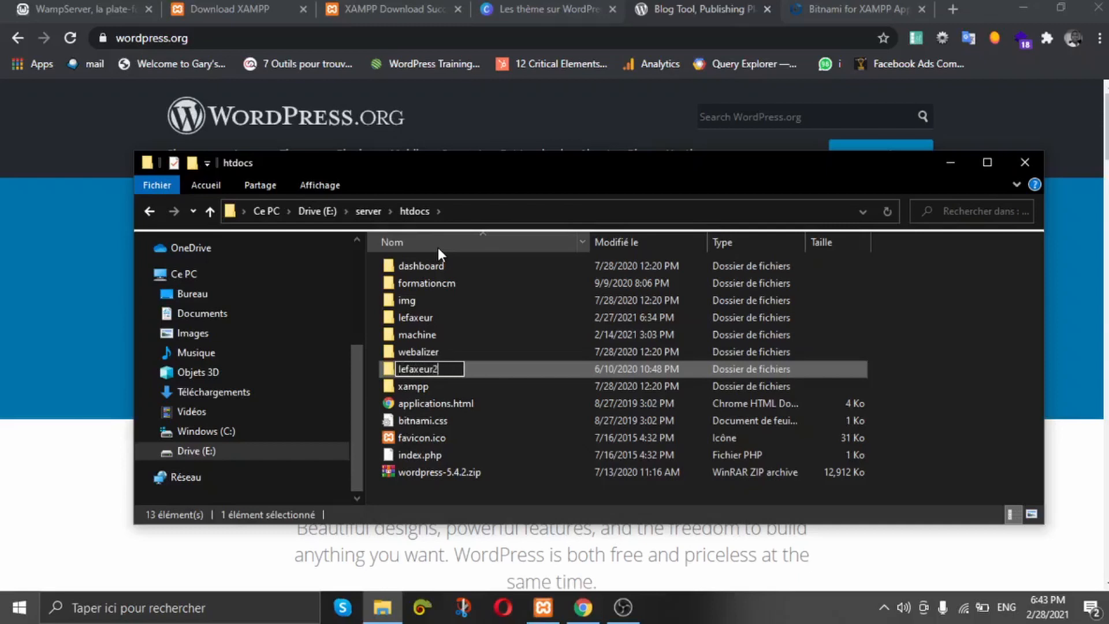
pyautogui.click(508, 397)
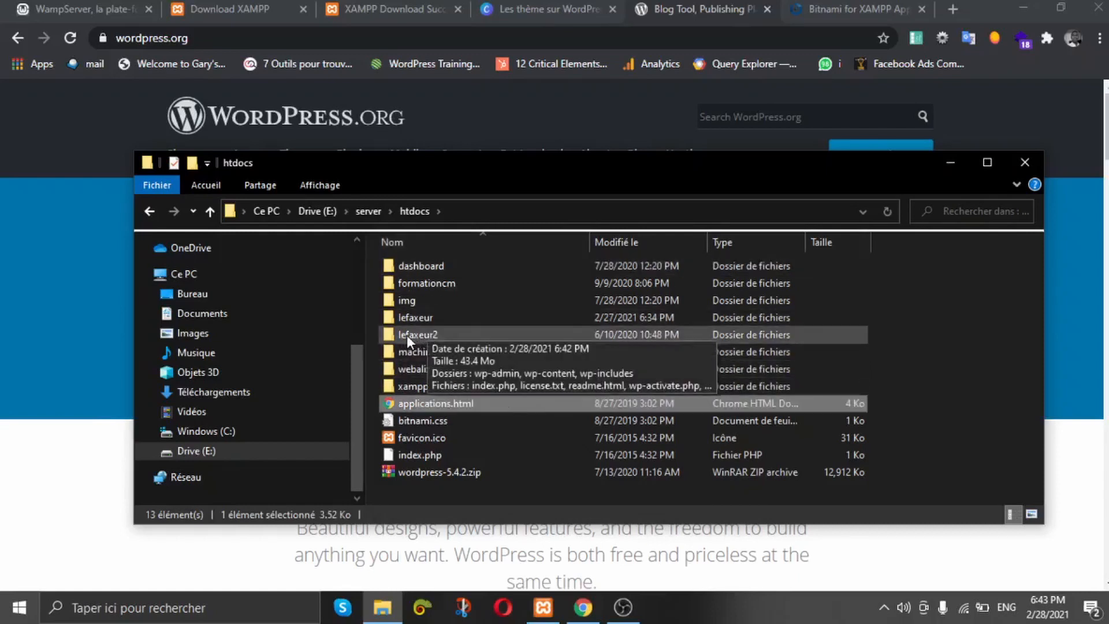
# Step: Load localhost/lefaxeur2 in Chrome to reach the WordPress language setup page, then return to the XAMPP dashboard
pyautogui.click(859, 7)
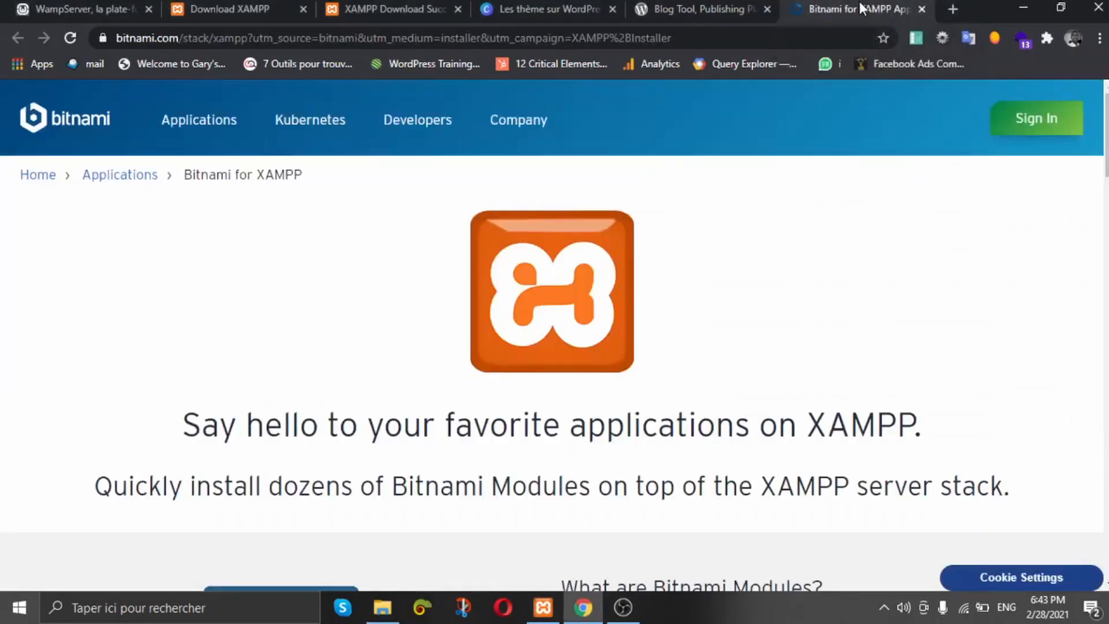
pyautogui.click(694, 36)
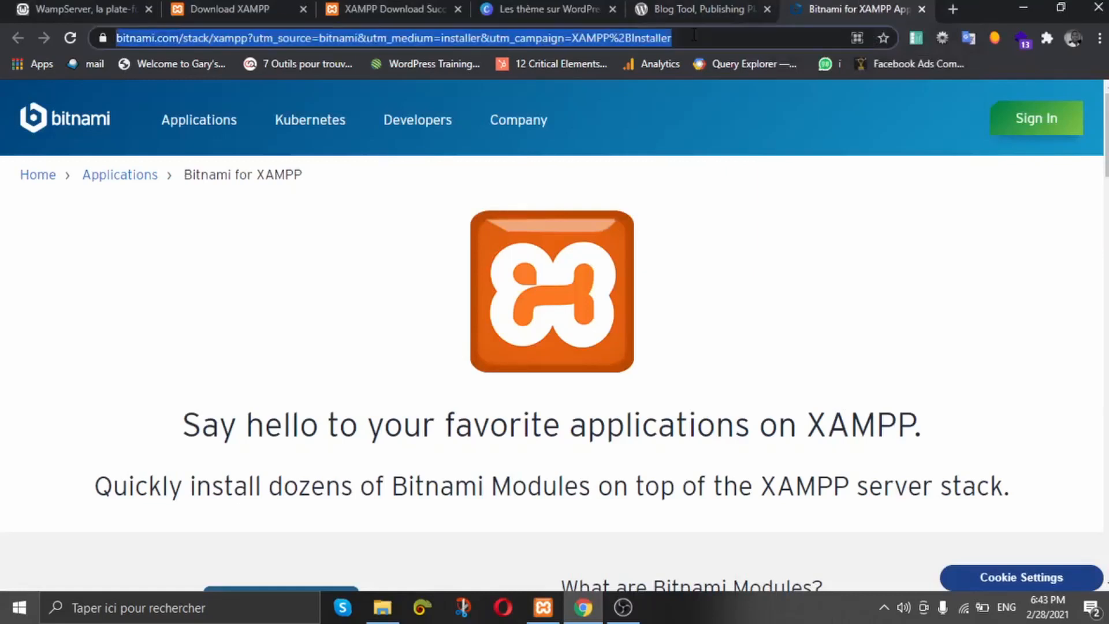
pyautogui.write('loc')
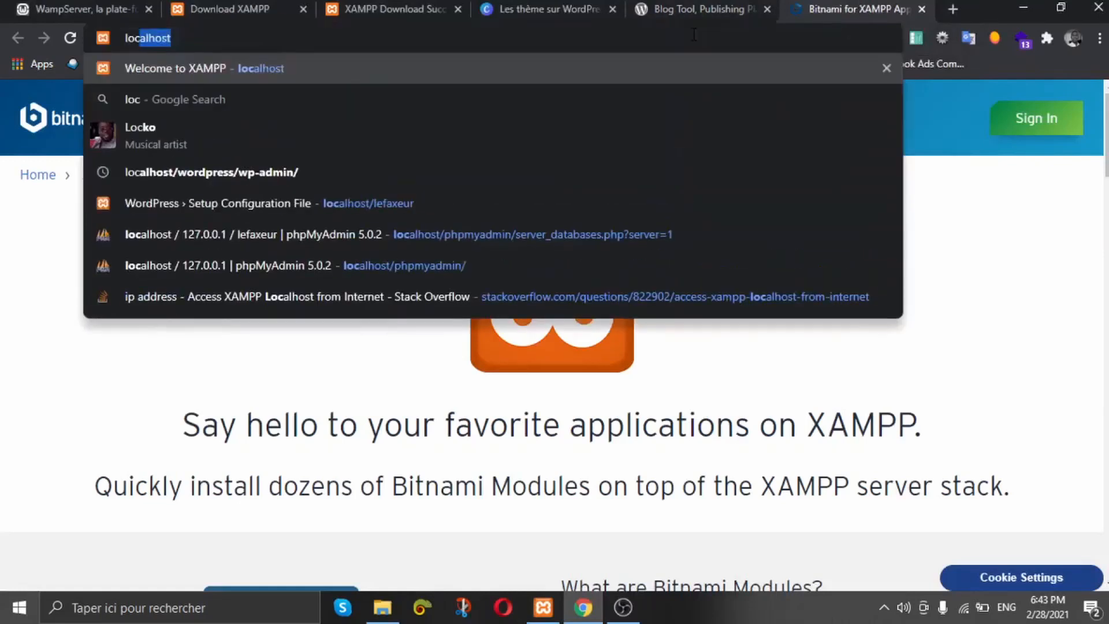
pyautogui.write('alhost')
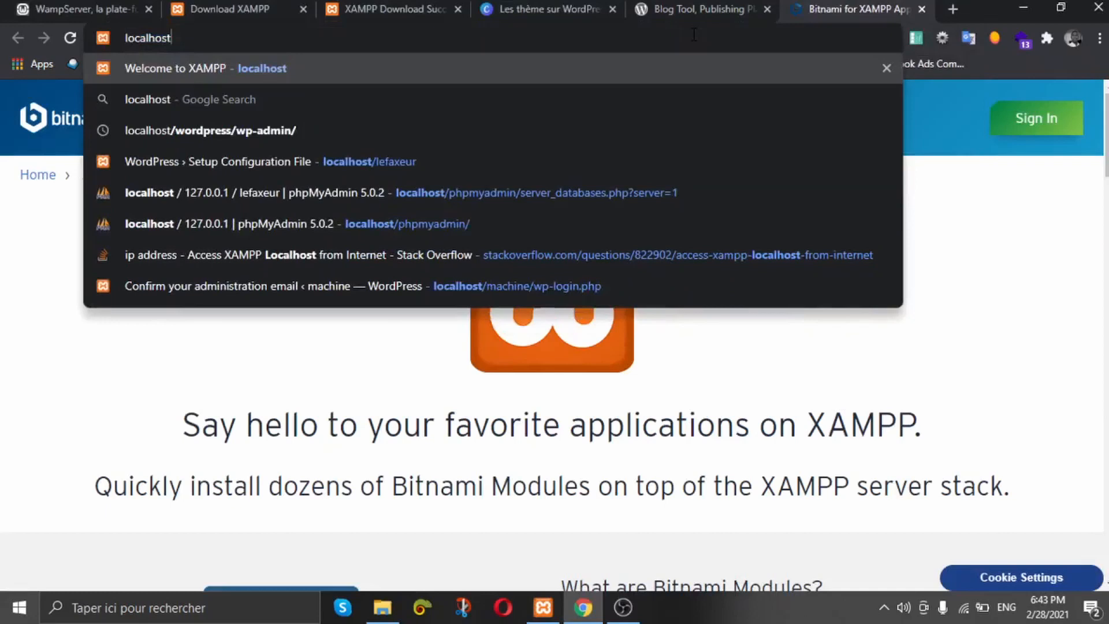
pyautogui.write('/')
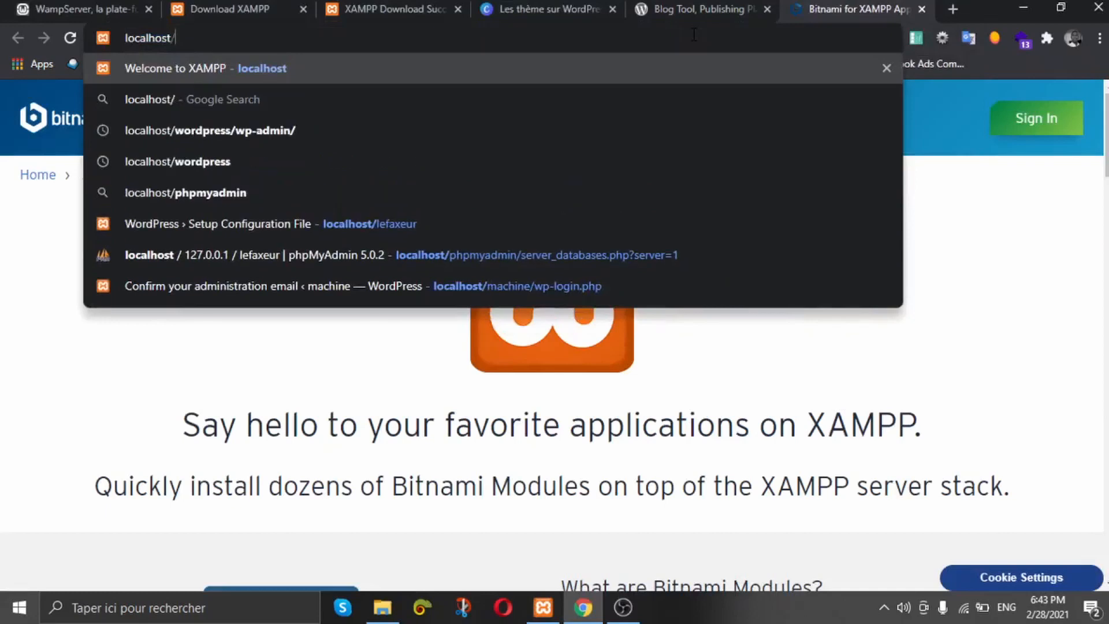
pyautogui.write('faxe')
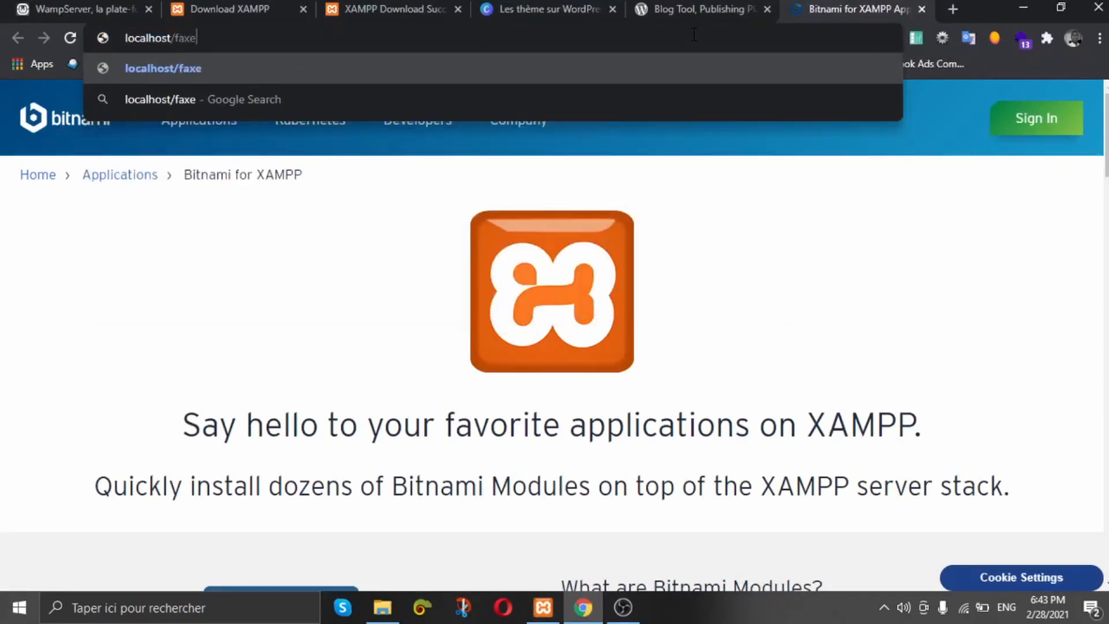
pyautogui.write('ur2')
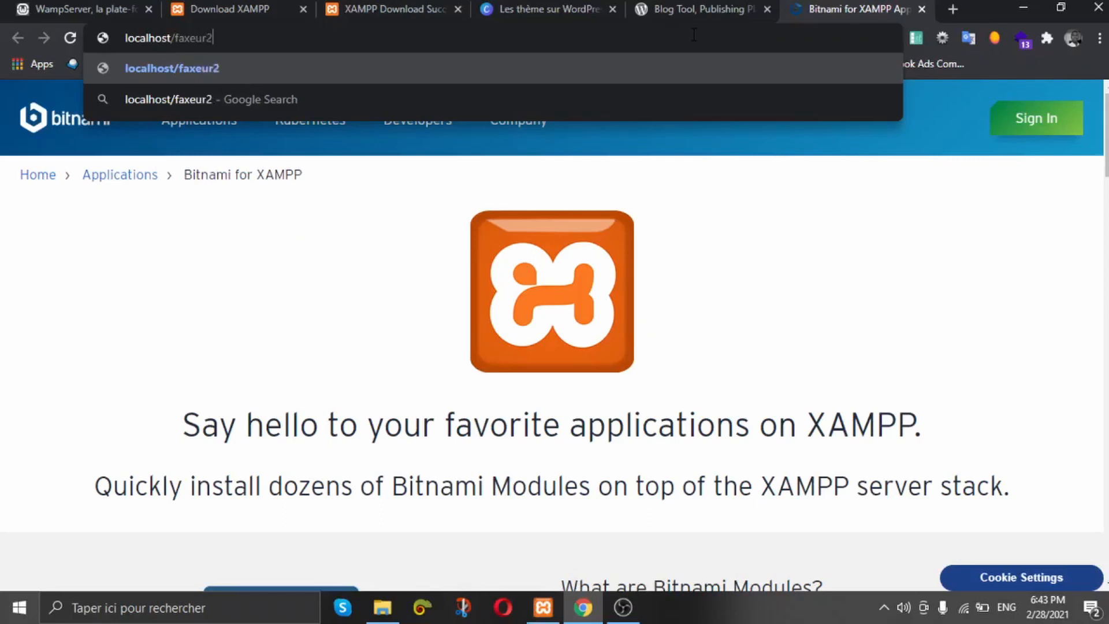
pyautogui.press('BackSpace')
pyautogui.press('BackSpace')
pyautogui.press('BackSpace')
pyautogui.press('BackSpace')
pyautogui.press('BackSpace')
pyautogui.press('BackSpace')
pyautogui.press('BackSpace')
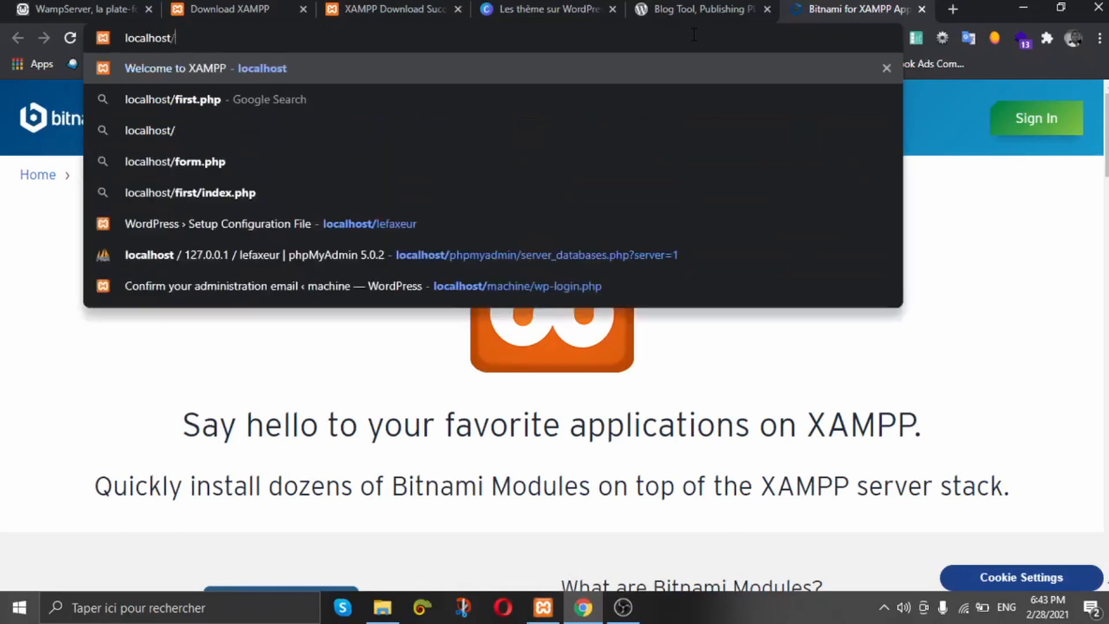
pyautogui.write('lefaxeur')
pyautogui.press('Return')
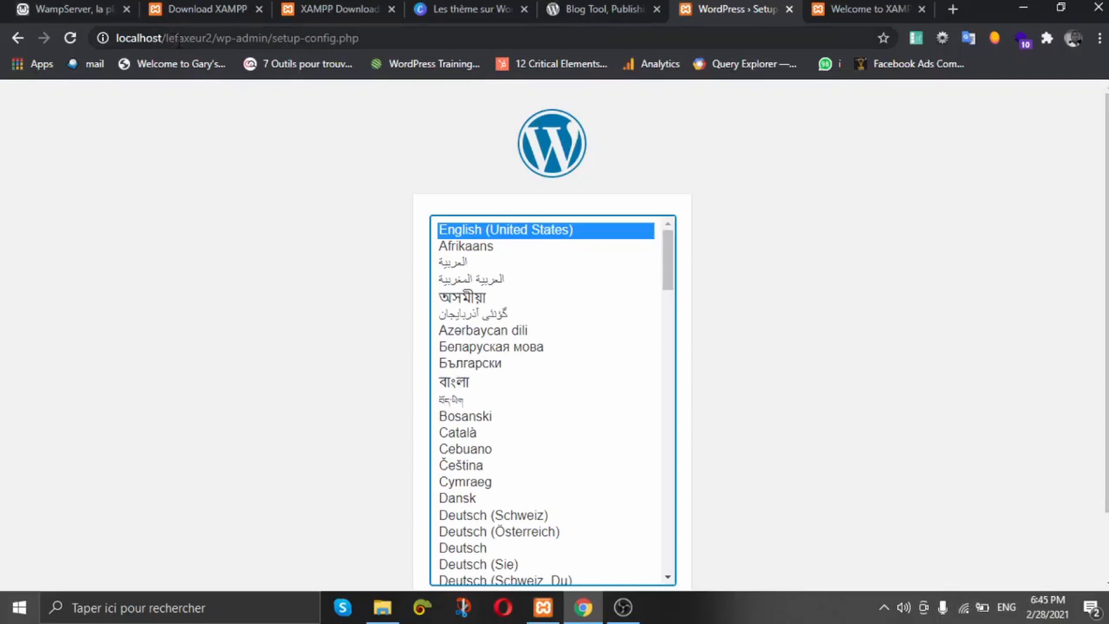
pyautogui.click(839, 7)
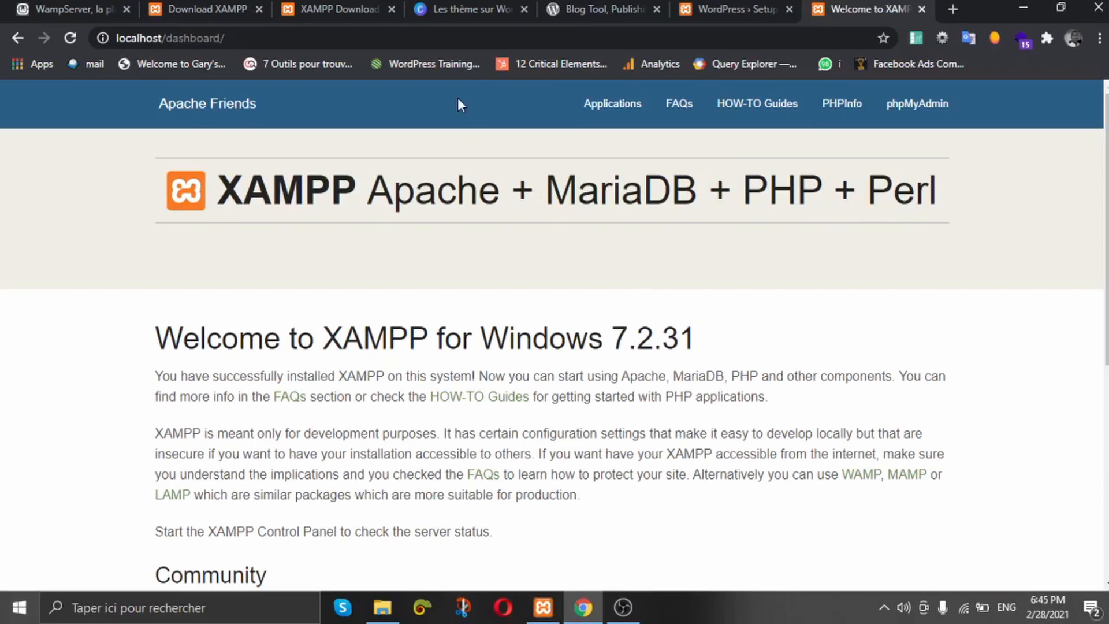
# Step: Open phpMyAdmin at localhost/phpmyadmin to see the local MariaDB databases
pyautogui.click(897, 116)
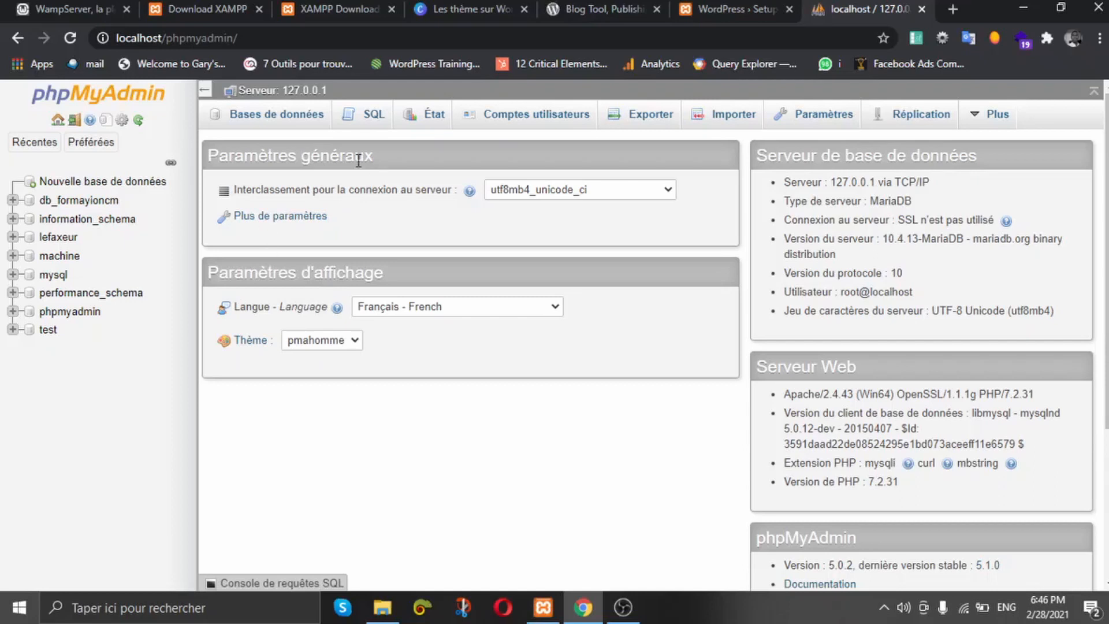
# Step: Create a new database named faxeur2 from the Databases page
pyautogui.click(105, 183)
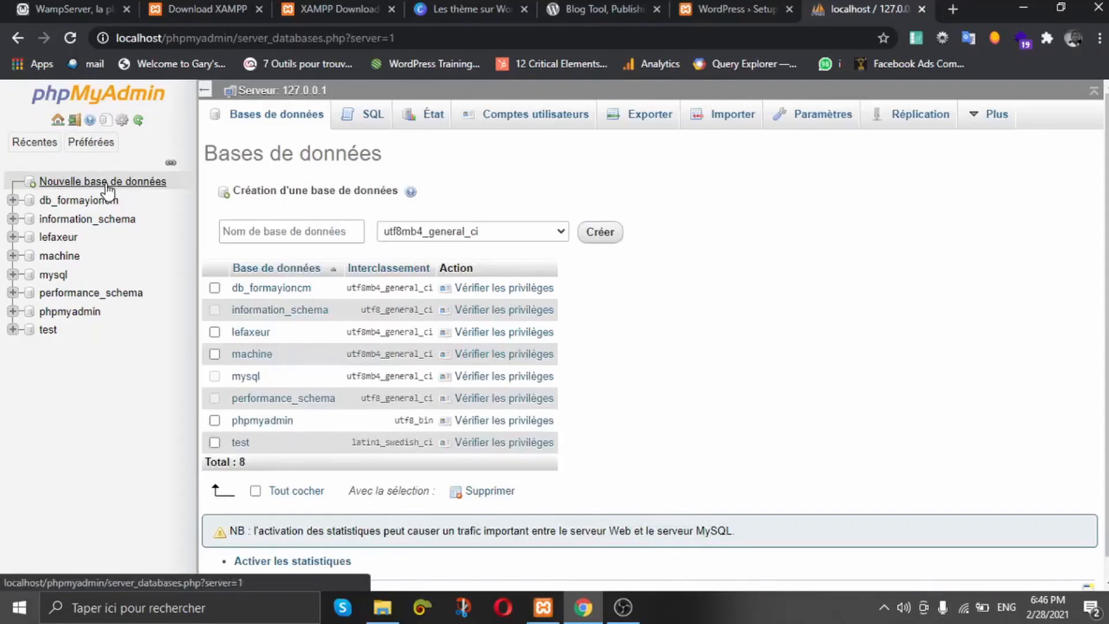
pyautogui.click(303, 229)
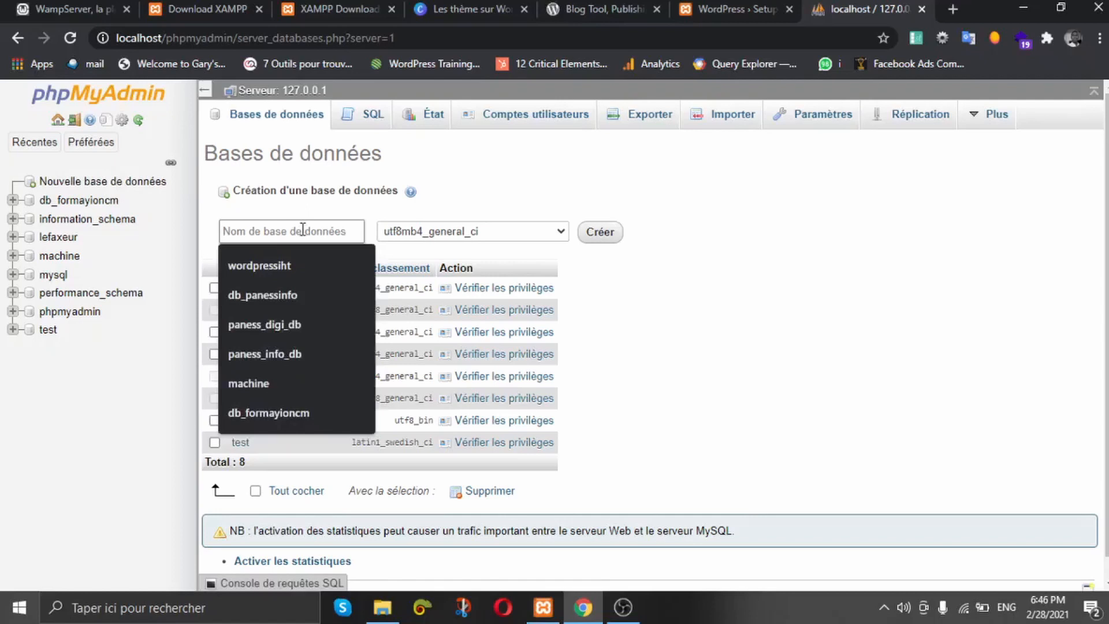
pyautogui.write('faxeur2')
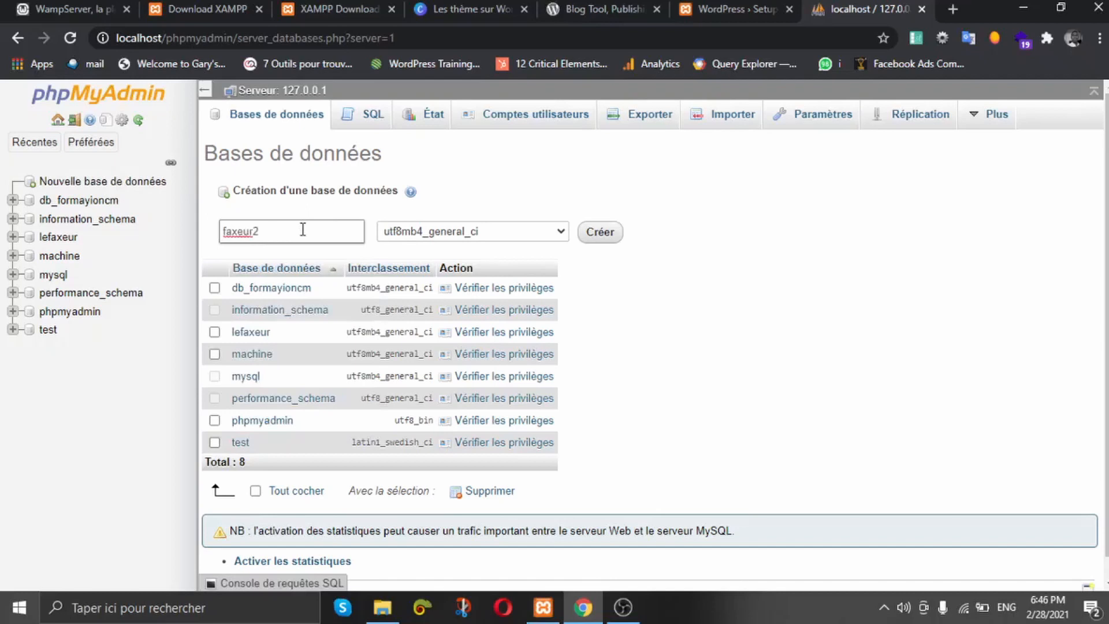
pyautogui.click(600, 232)
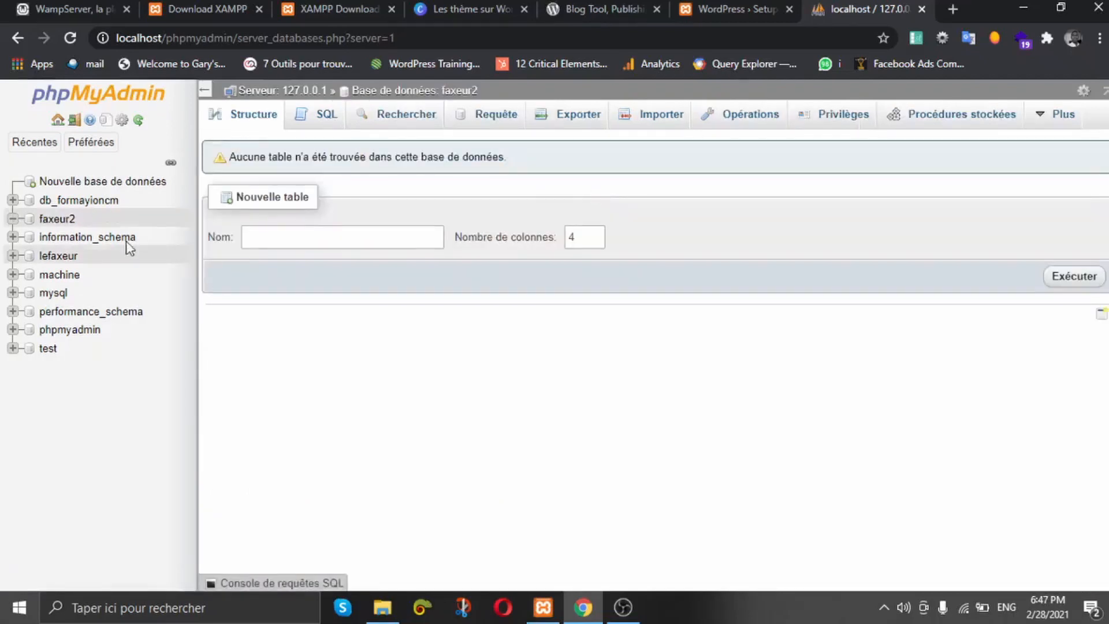
# Step: Compare the empty faxeur2 database with lefaxeur's tables, then return to the server home
pyautogui.click(57, 221)
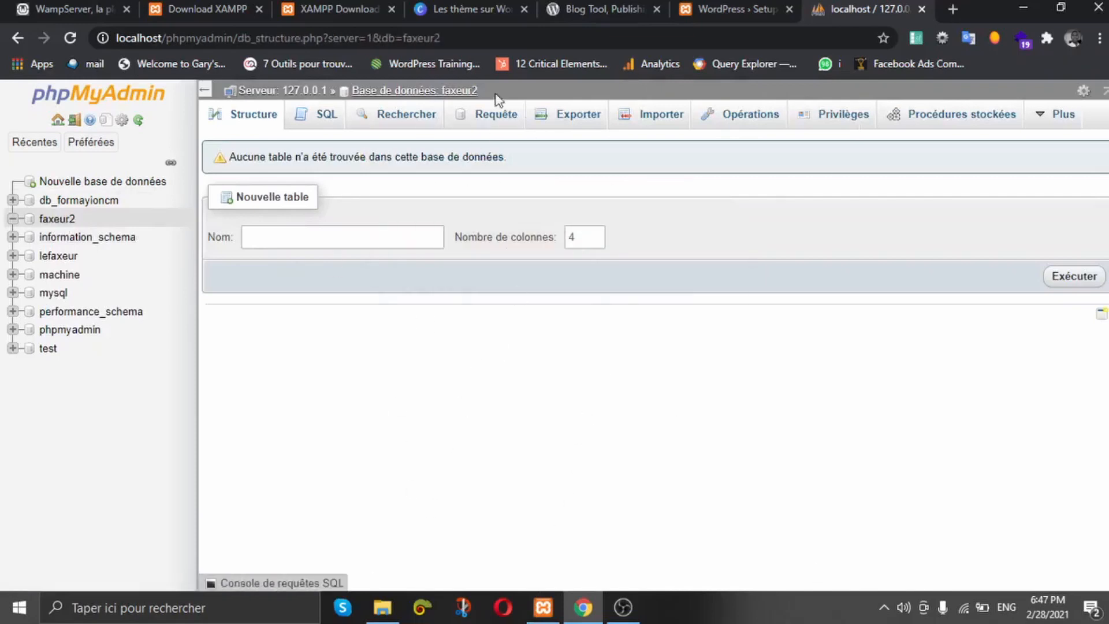
pyautogui.click(47, 258)
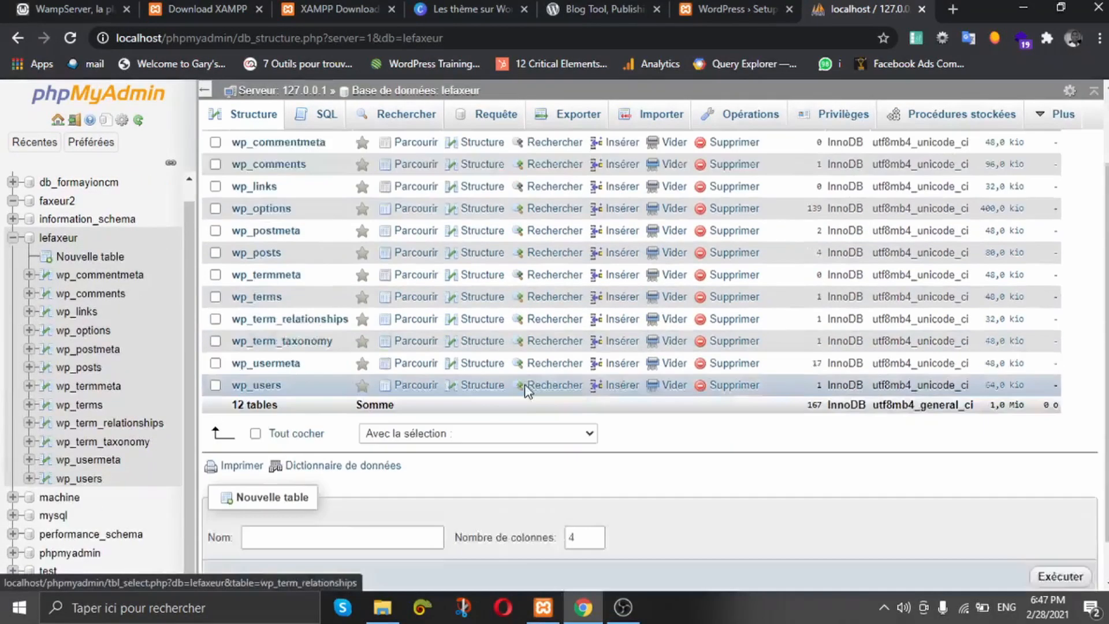
pyautogui.scroll(-3, 548, 420)
pyautogui.scroll(3, 548, 420)
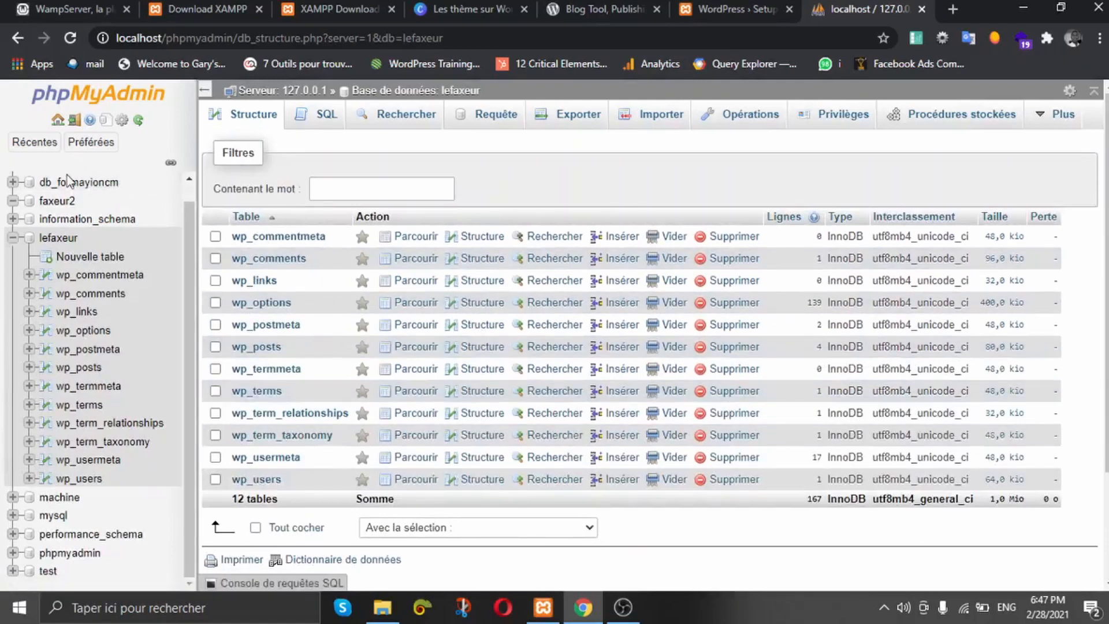
pyautogui.click(56, 200)
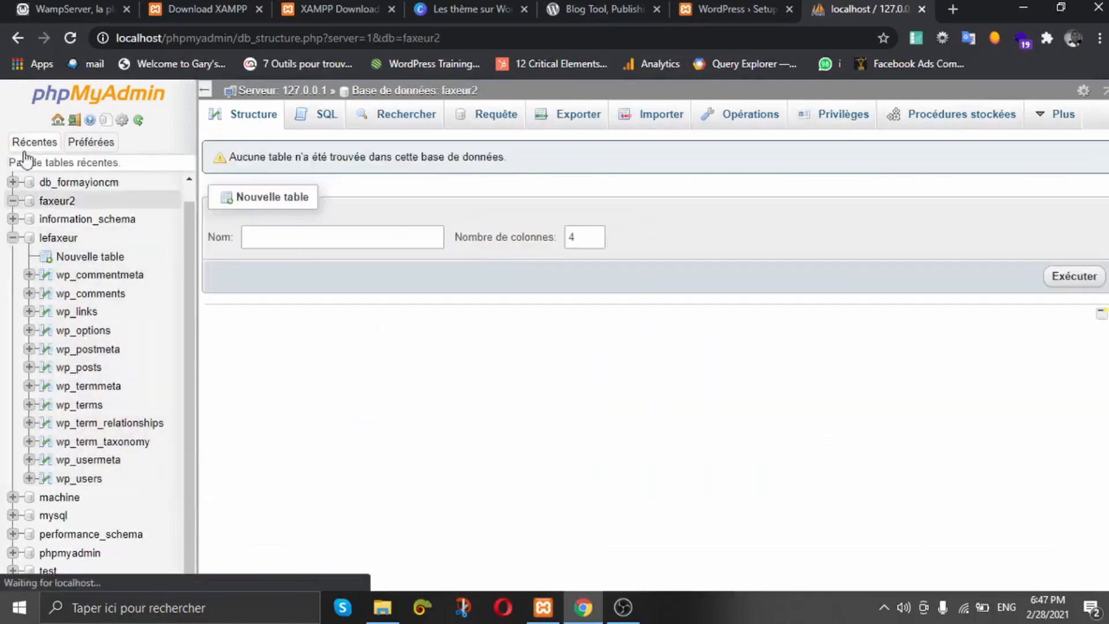
pyautogui.click(58, 120)
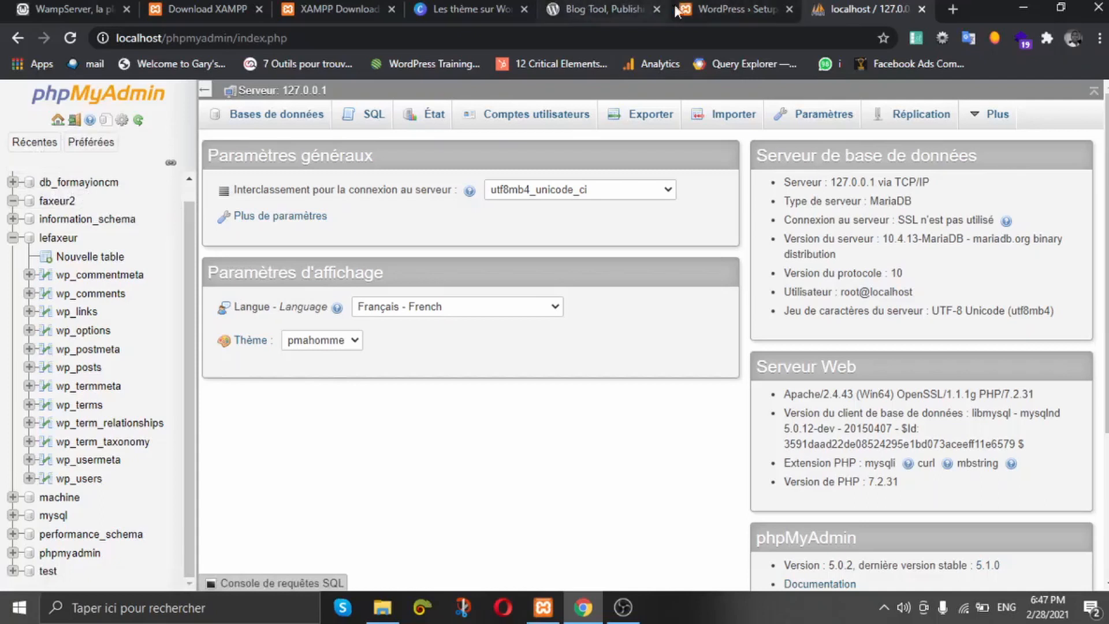
# Step: Keep English (United States) as the WordPress setup language and continue to the welcome page
pyautogui.click(709, 7)
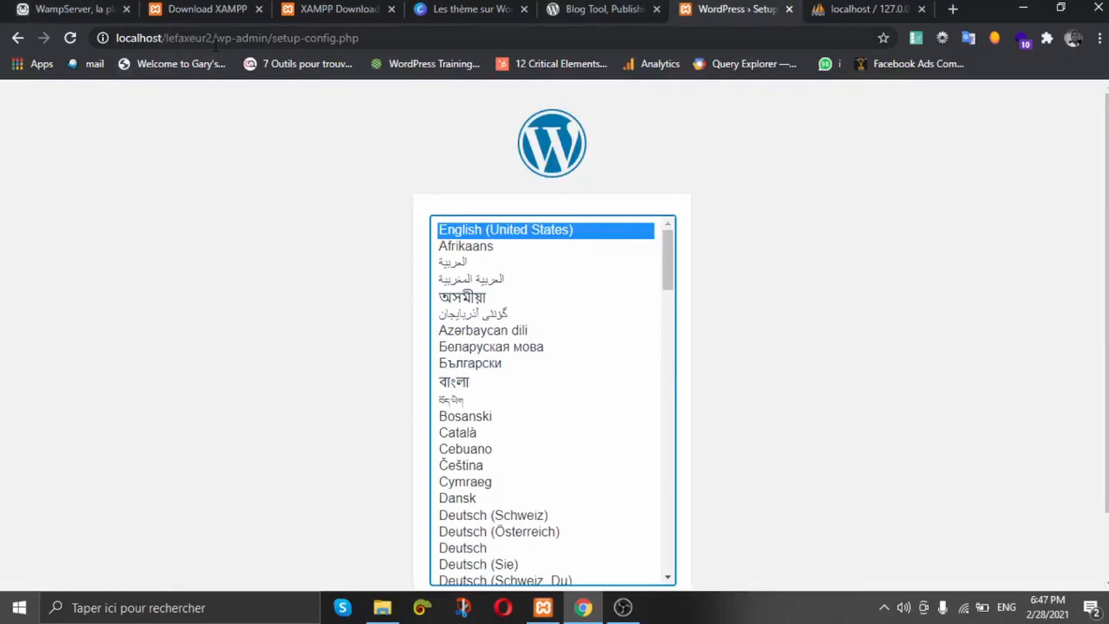
pyautogui.scroll(-2, 848, 324)
pyautogui.click(638, 536)
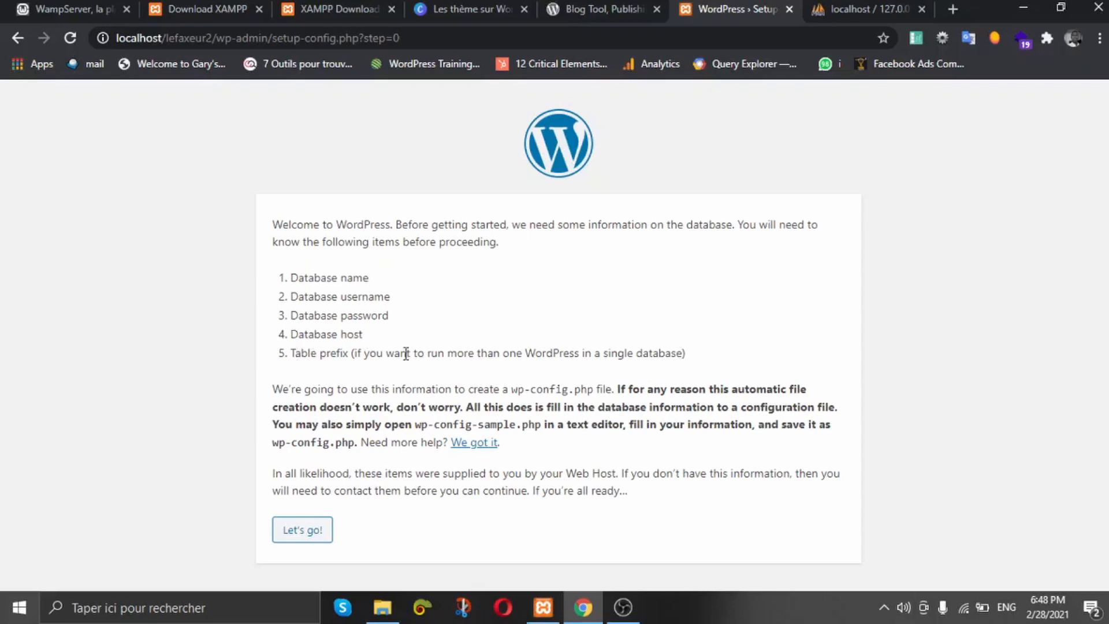
# Step: Enter faxeur2 as the database name, confirming its exact spelling in phpMyAdmin
pyautogui.click(303, 531)
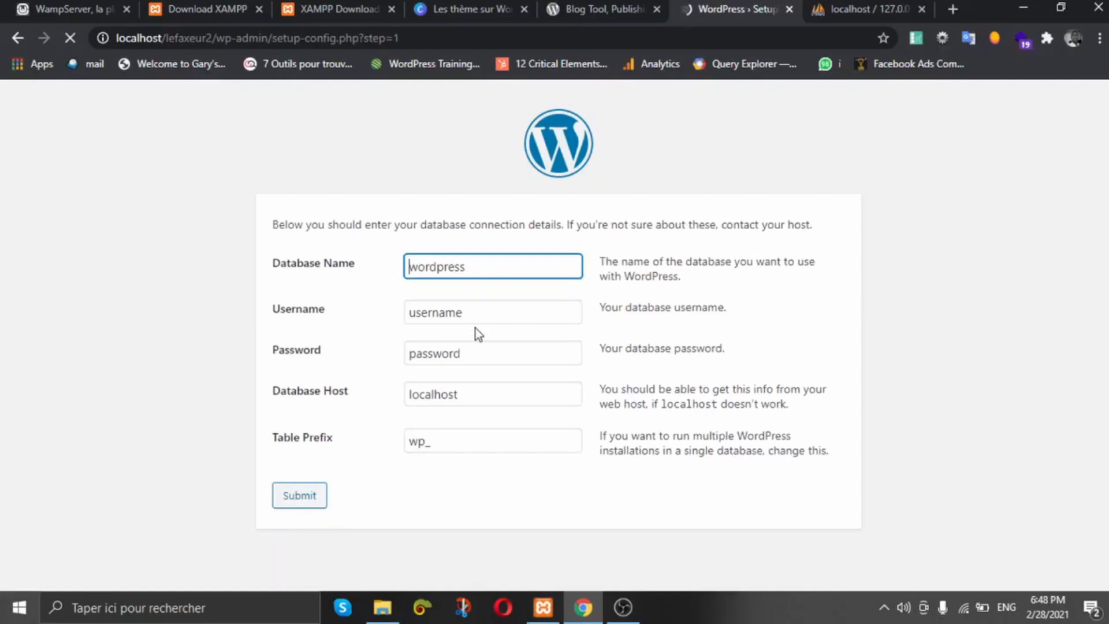
pyautogui.doubleClick(475, 267)
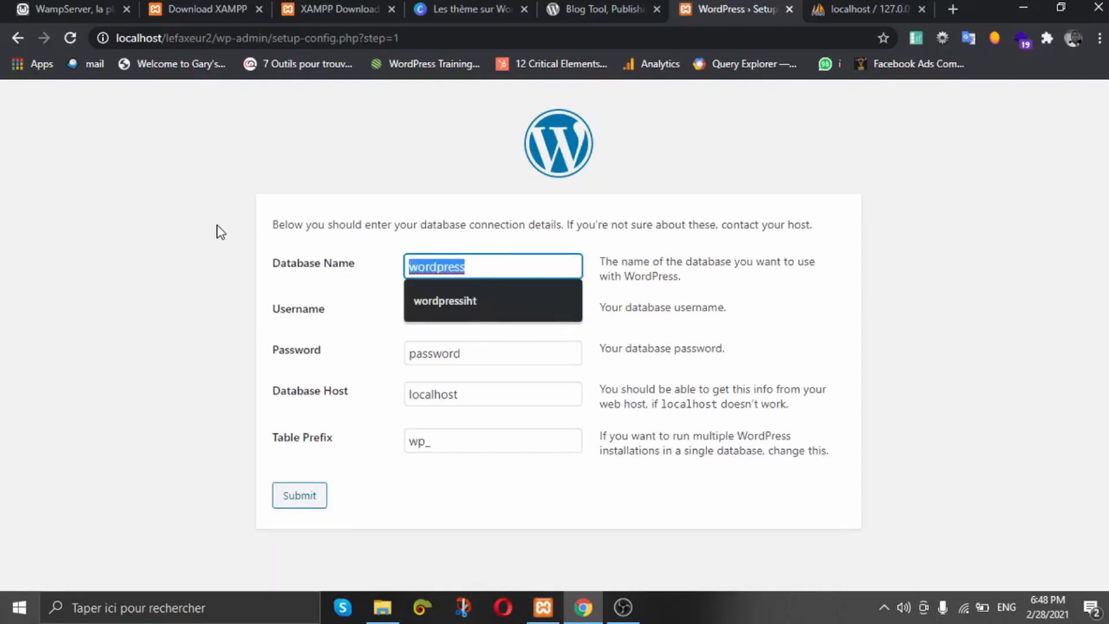
pyautogui.write('fa')
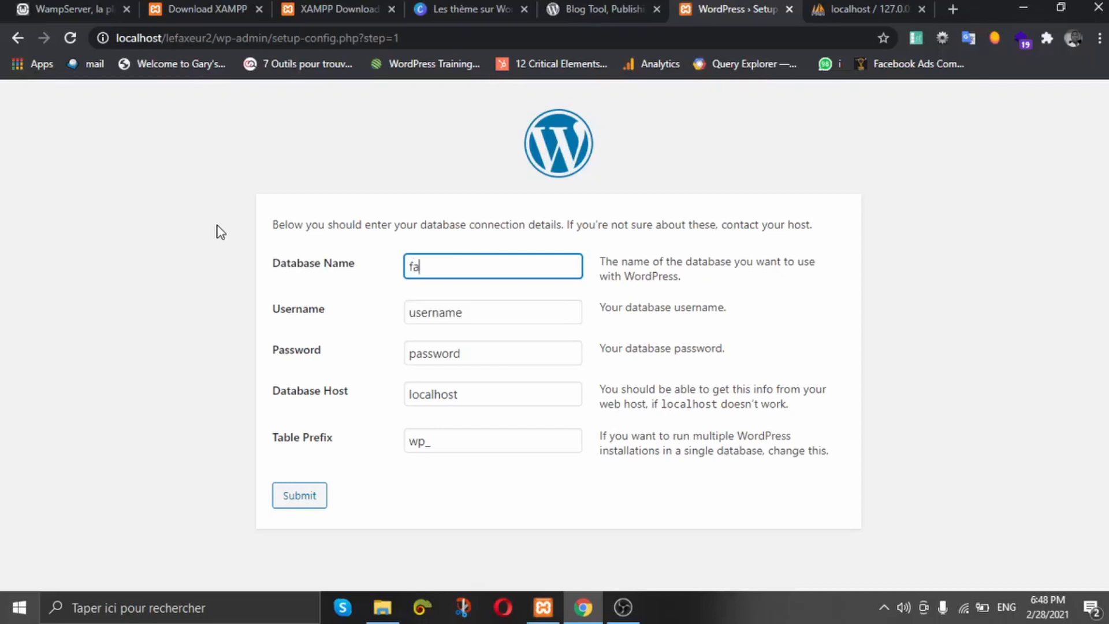
pyautogui.write('xeur2')
pyautogui.hotkey('ctrl', 'Tab')
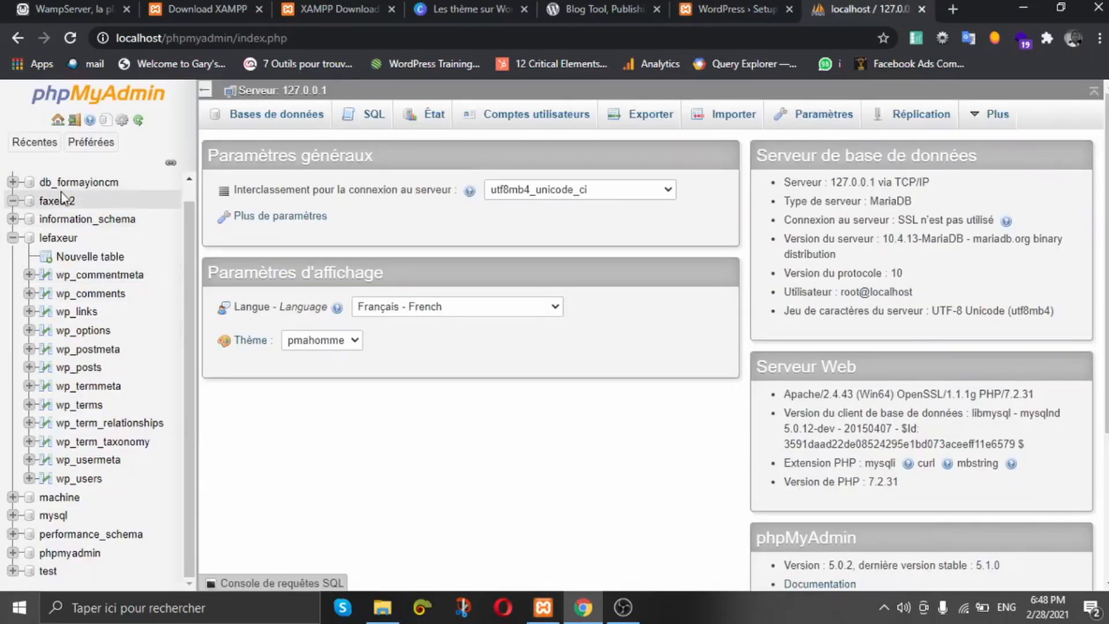
pyautogui.click(90, 200)
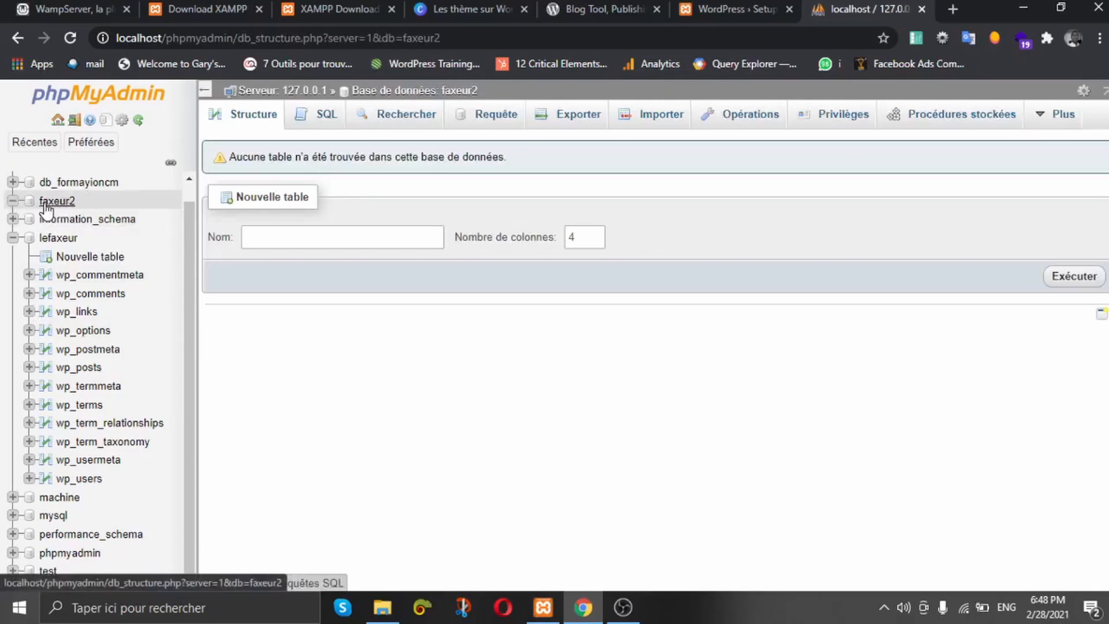
pyautogui.click(731, 10)
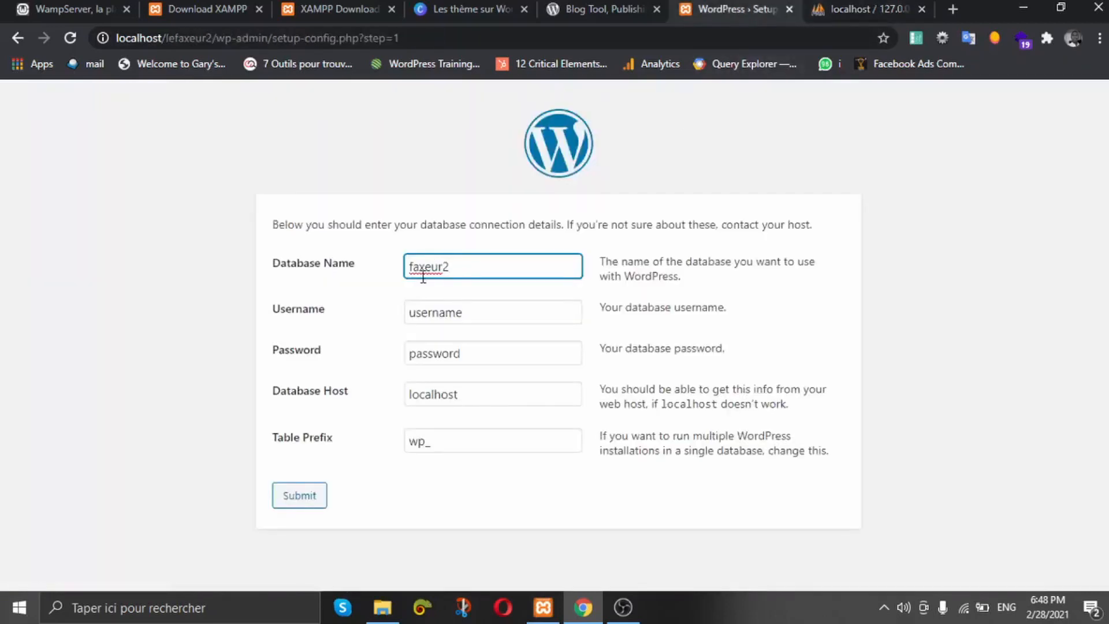
# Step: Set username root with an empty password and submit the database connection details
pyautogui.press('Tab')
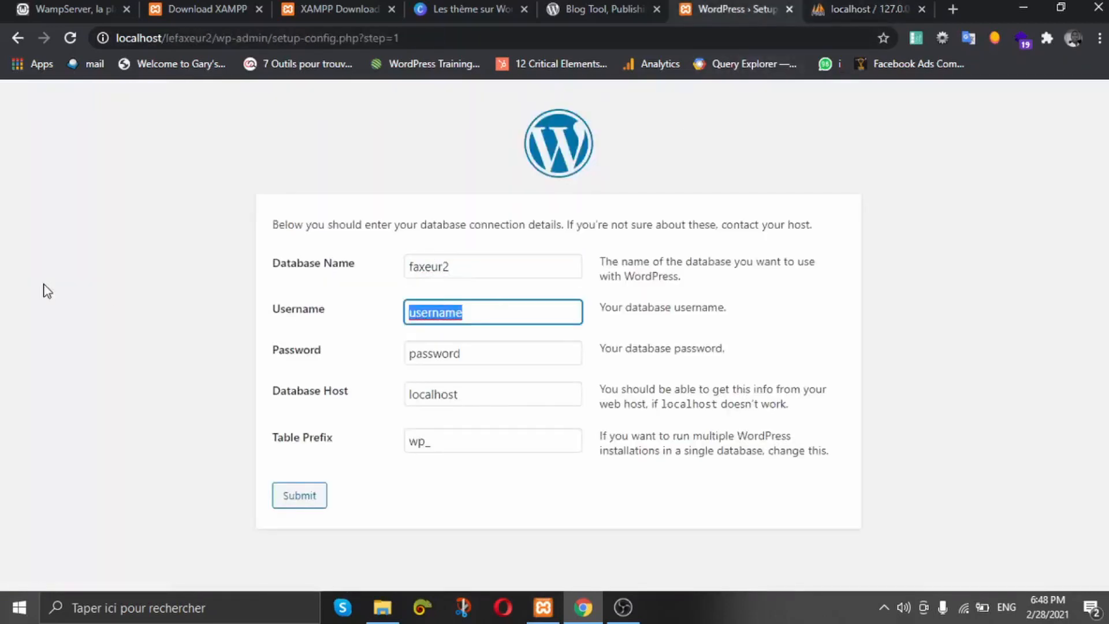
pyautogui.write('roo')
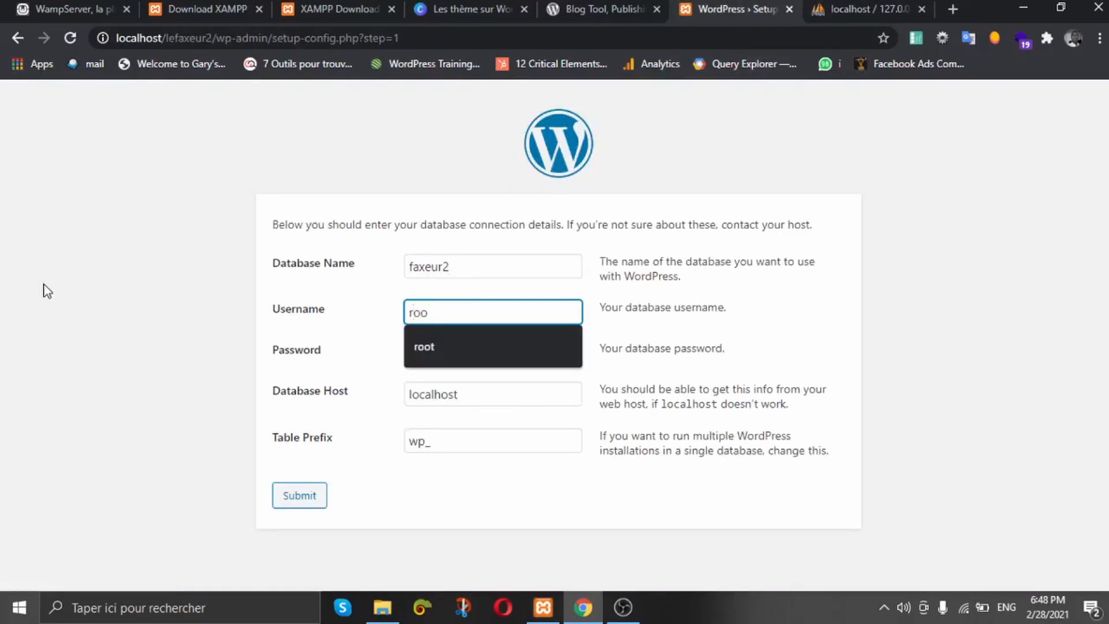
pyautogui.write('t')
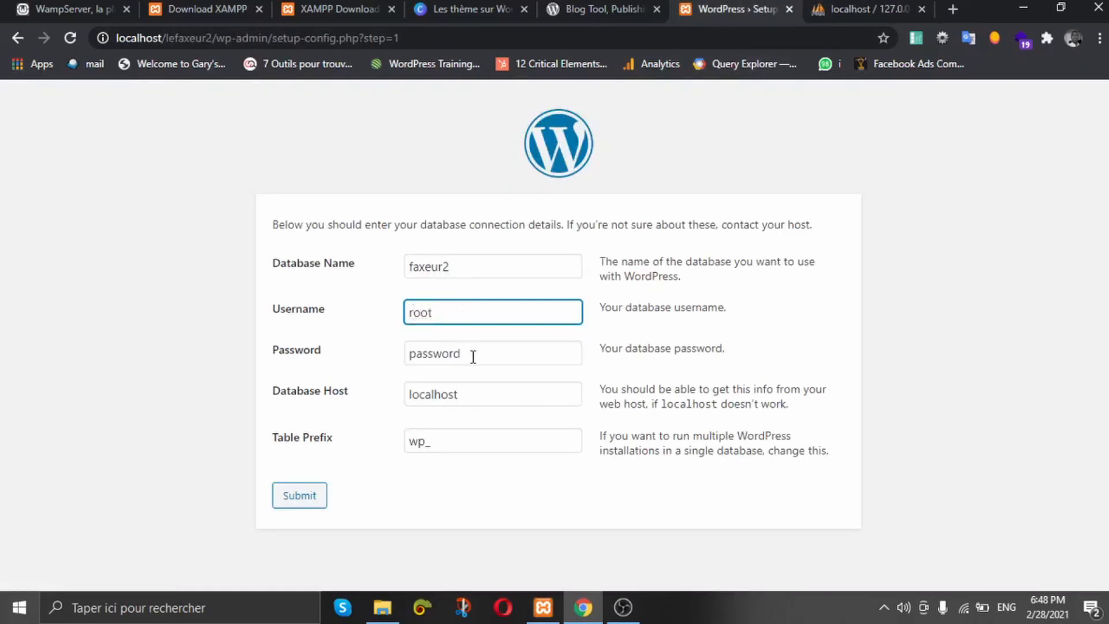
pyautogui.press('Tab')
pyautogui.press('BackSpace')
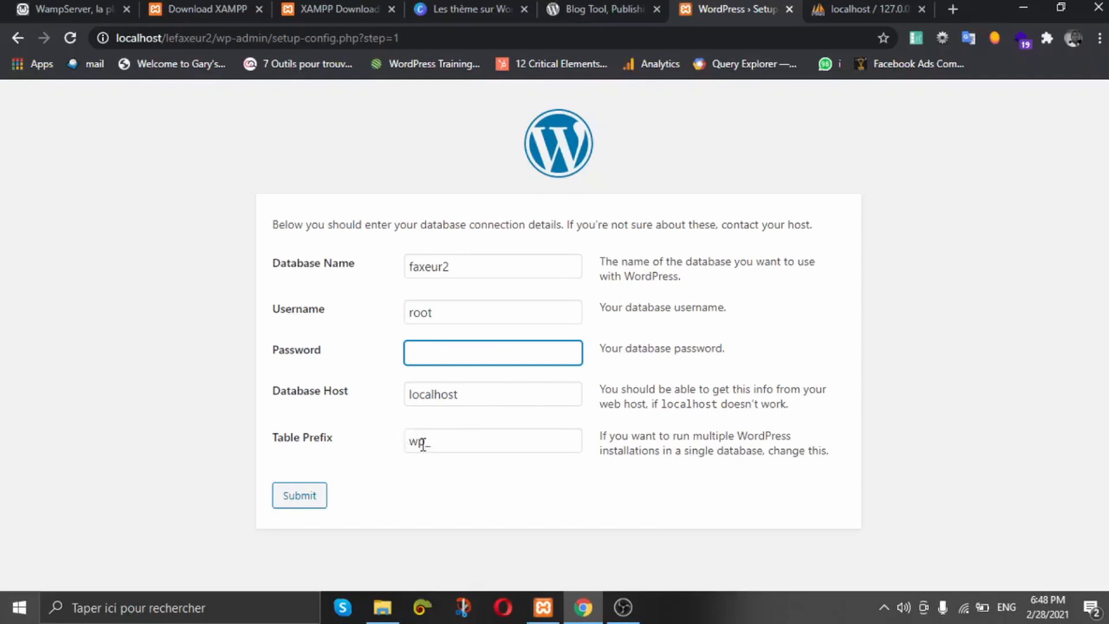
pyautogui.click(307, 496)
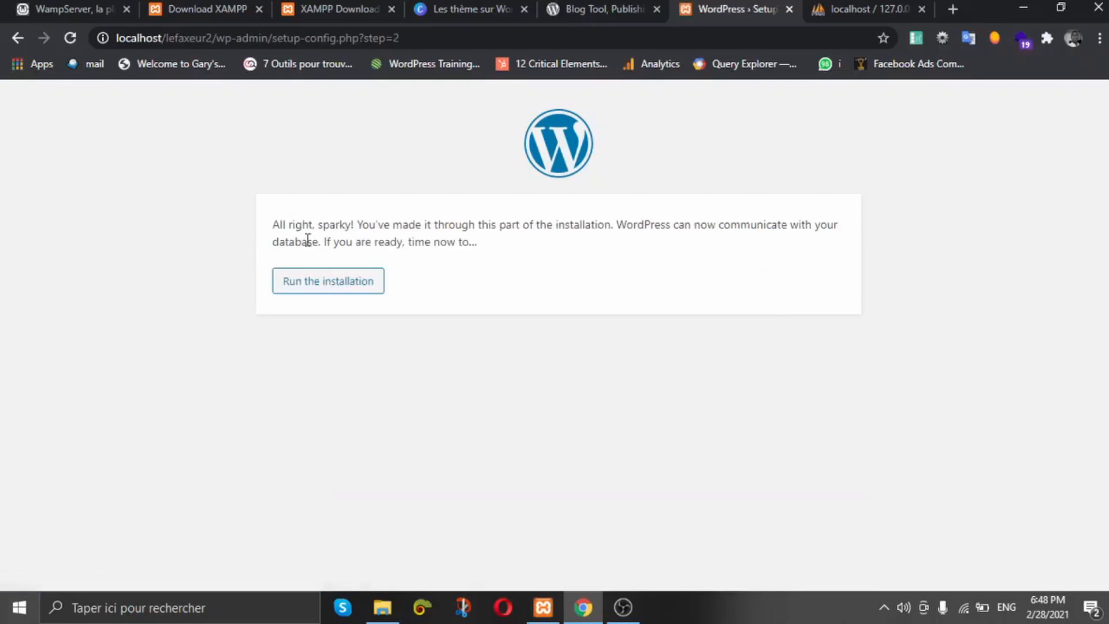
# Step: Start the installation and set the site title to 'faxeu 2 formation wordpress'
pyautogui.click(320, 289)
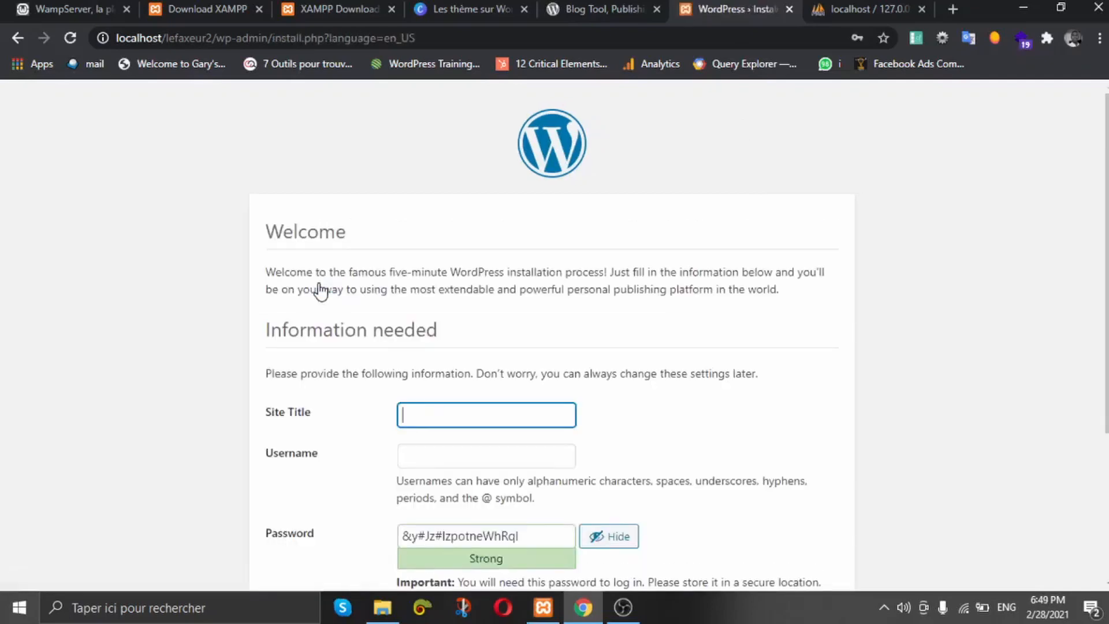
pyautogui.scroll(-4, 479, 306)
pyautogui.click(438, 199)
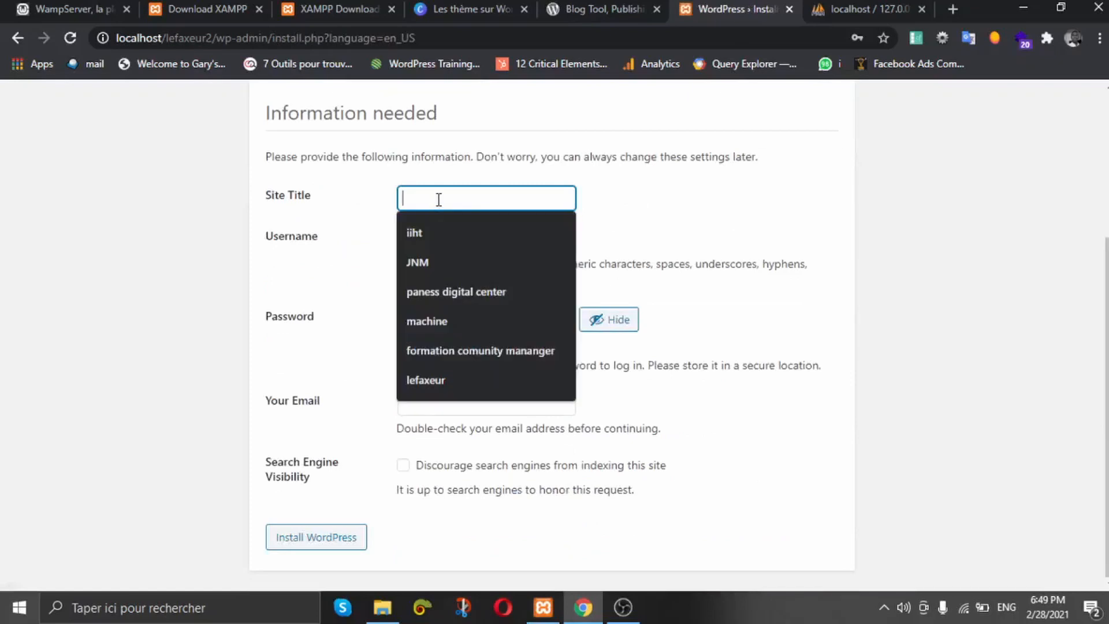
pyautogui.write('fa')
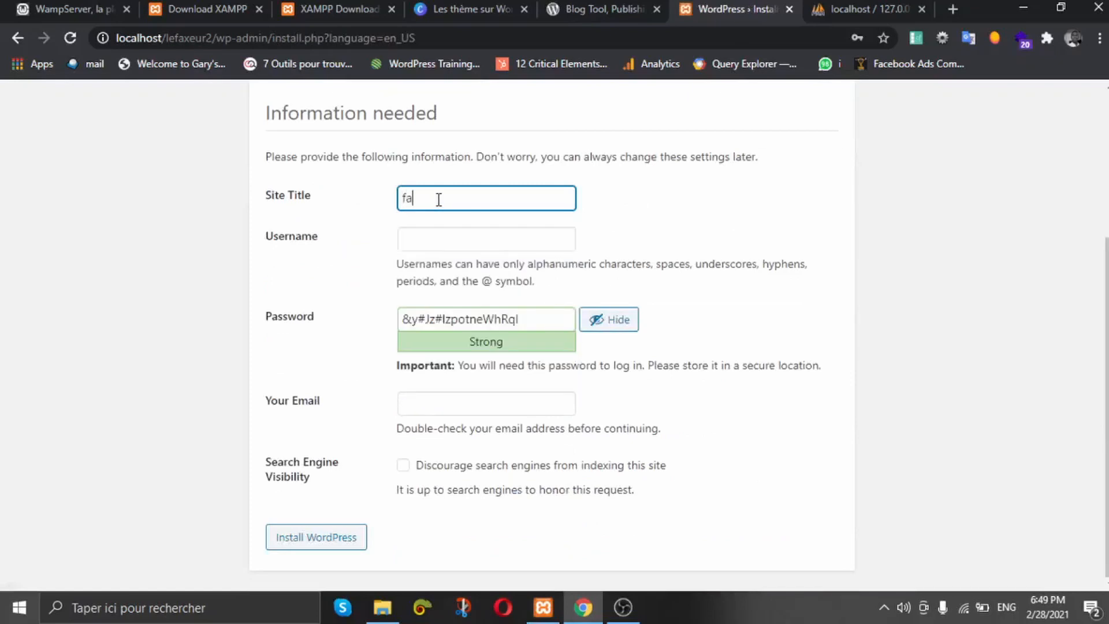
pyautogui.write('xeu 2 formation worpress')
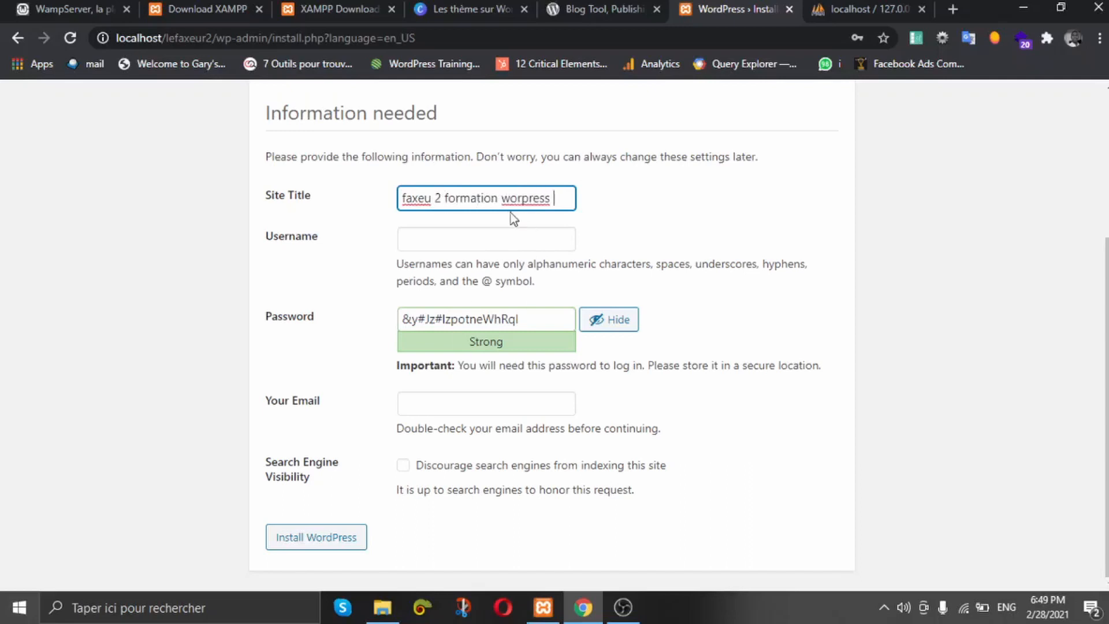
pyautogui.click(516, 199)
pyautogui.write('d')
# Step: Set the admin username to admin and replace the generated password with a custom one
pyautogui.click(493, 241)
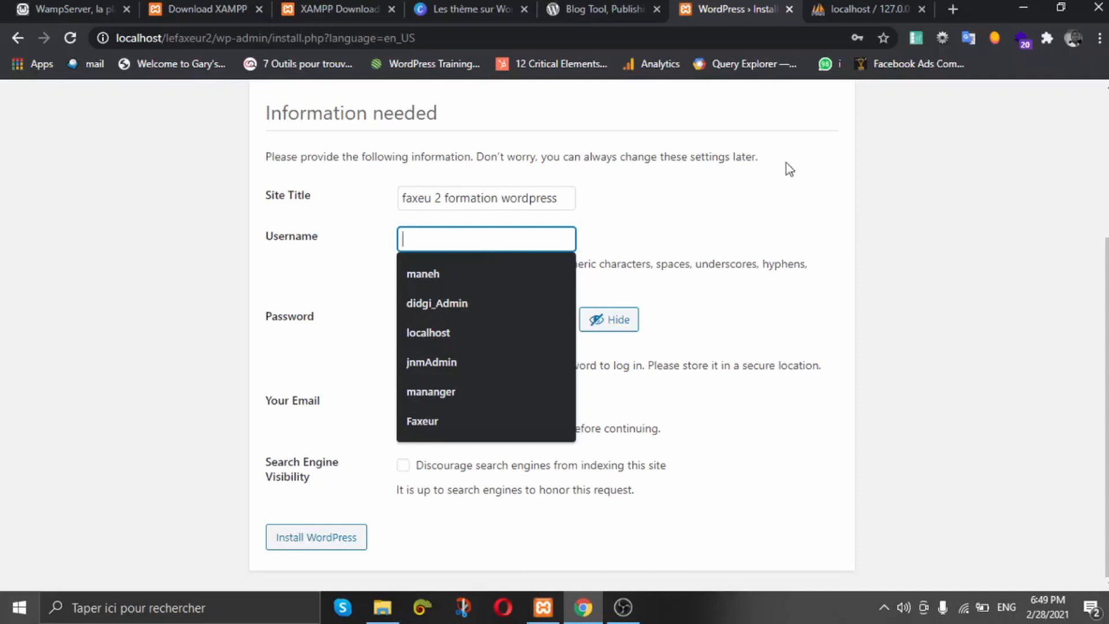
pyautogui.click(733, 191)
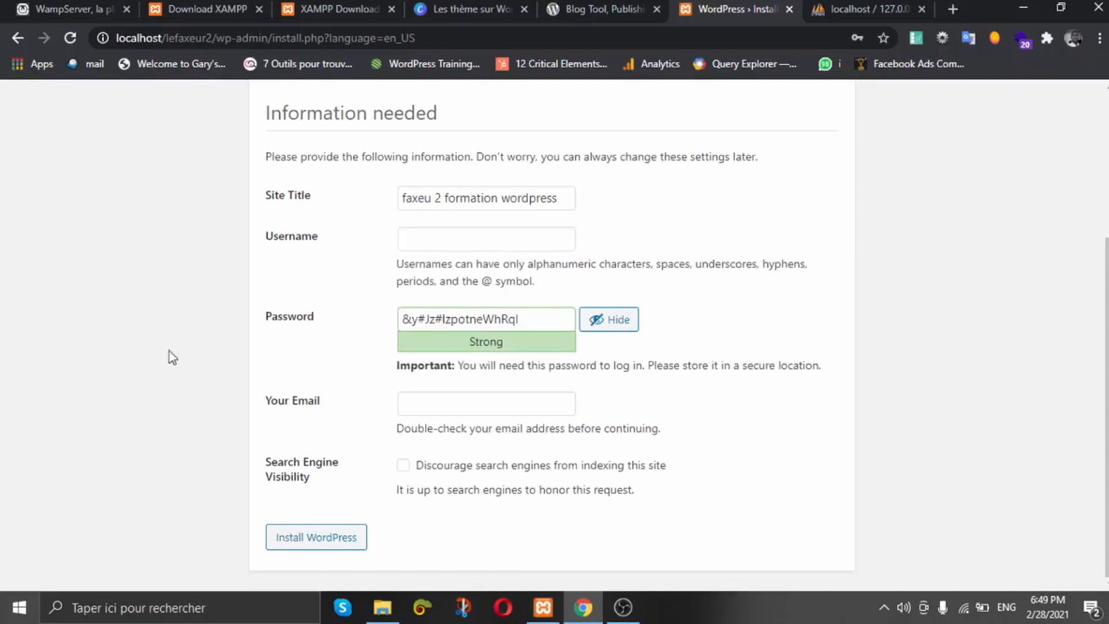
pyautogui.click(428, 236)
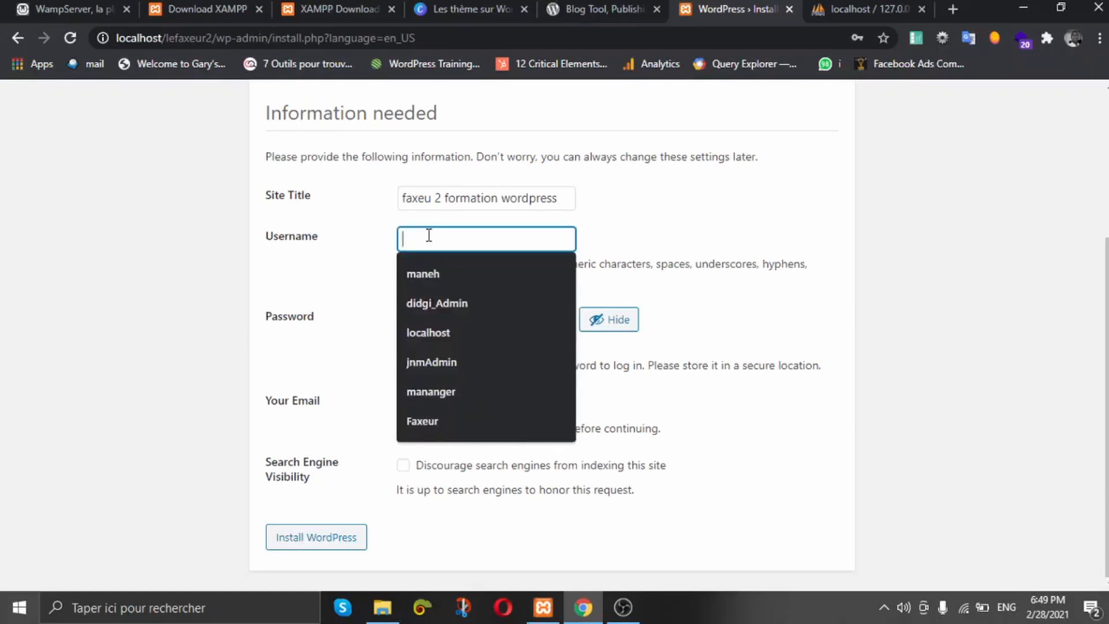
pyautogui.write('admin')
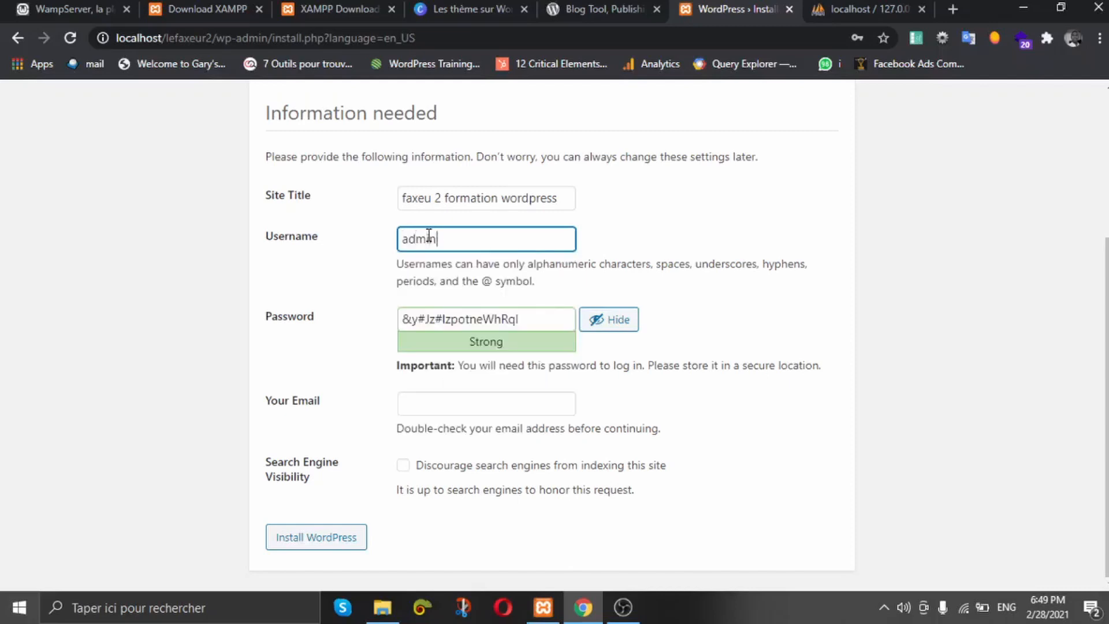
pyautogui.click(541, 318)
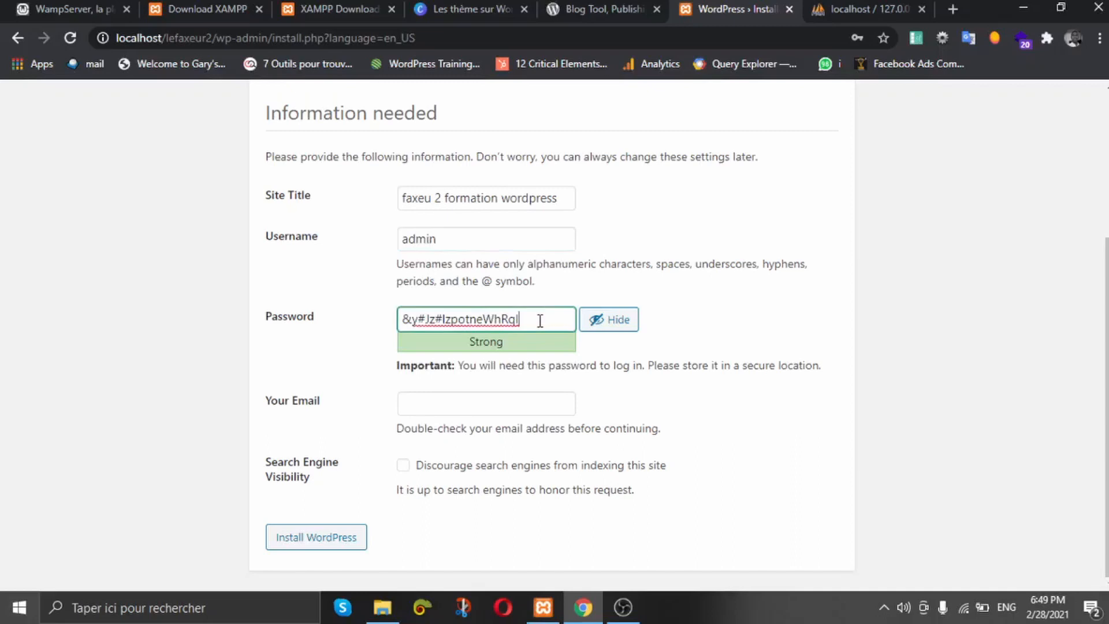
pyautogui.moveTo(545, 319); pyautogui.dragTo(3, 317)
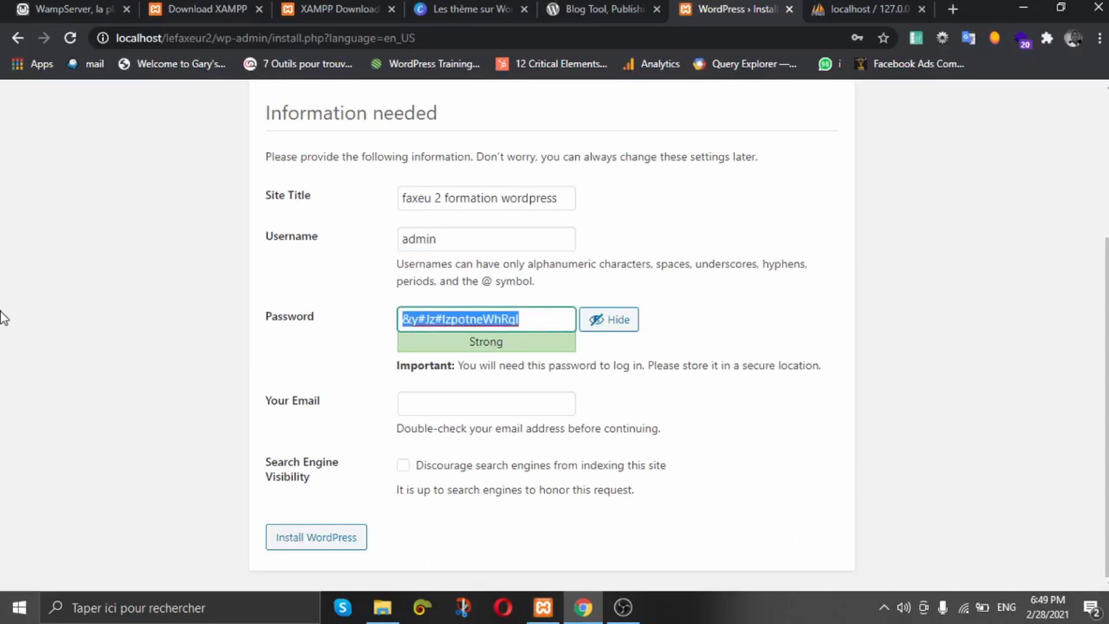
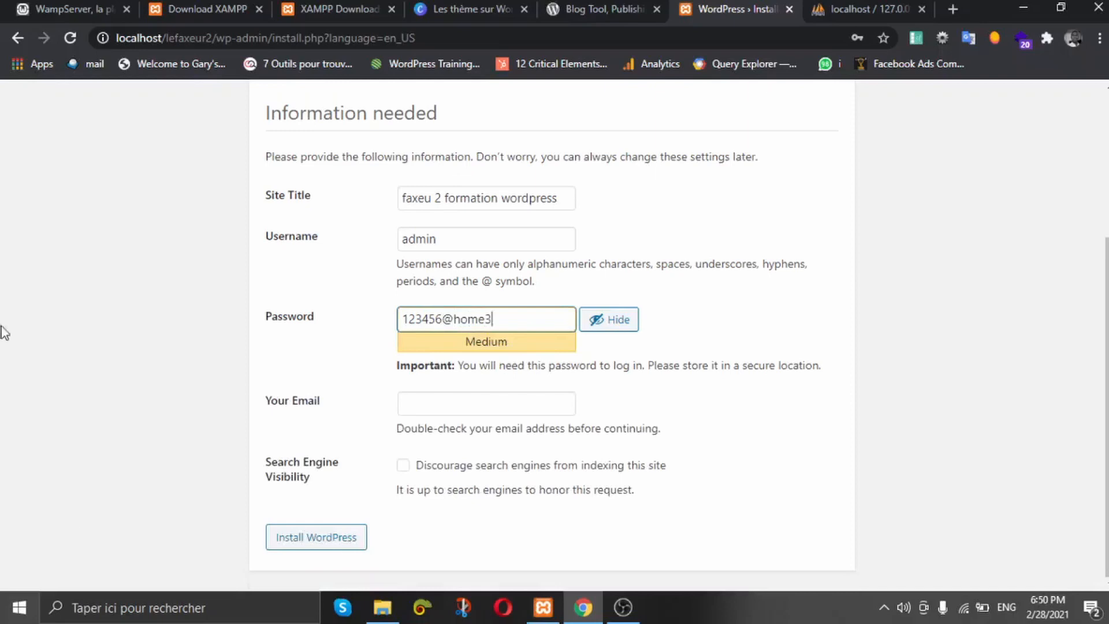
pyautogui.moveTo(501, 318); pyautogui.dragTo(187, 307)
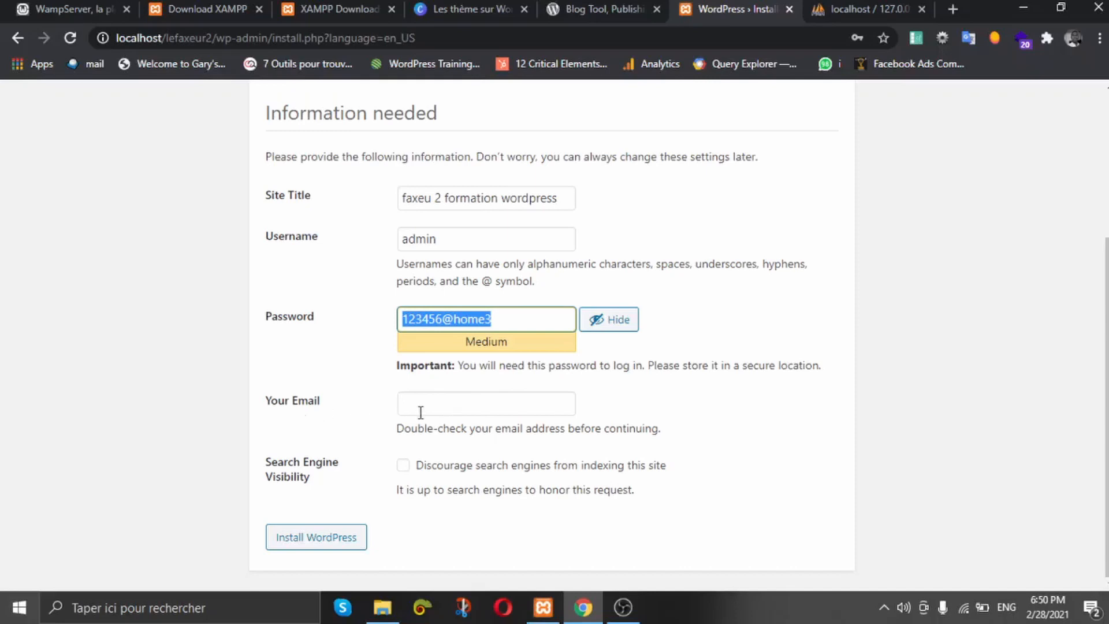
# Step: Fill in the saved admin email address and install WordPress
pyautogui.click(435, 402)
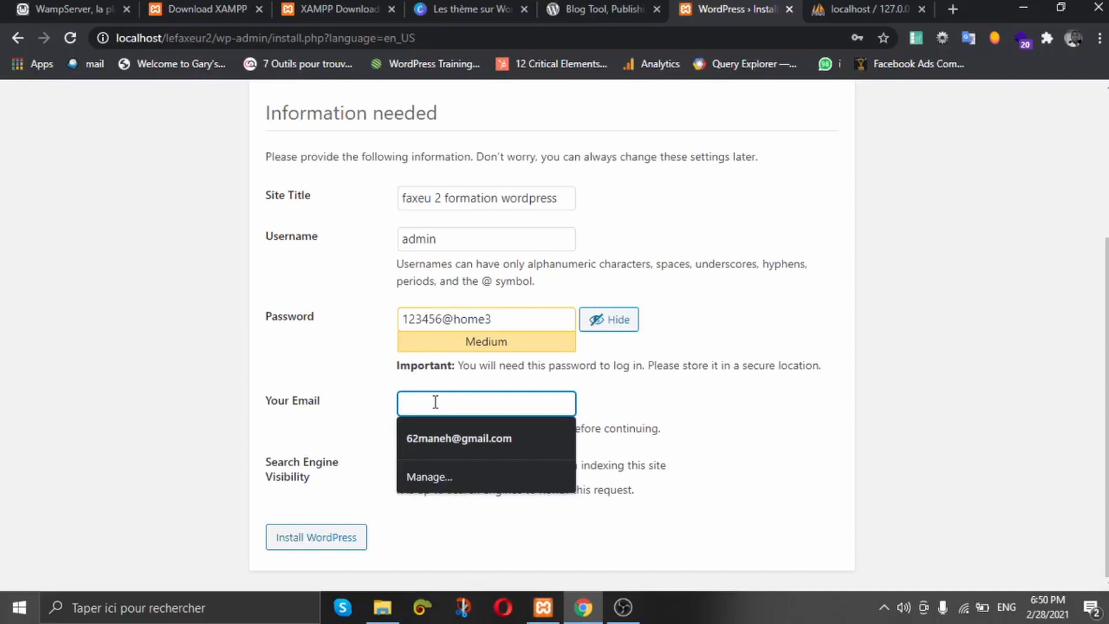
pyautogui.click(451, 437)
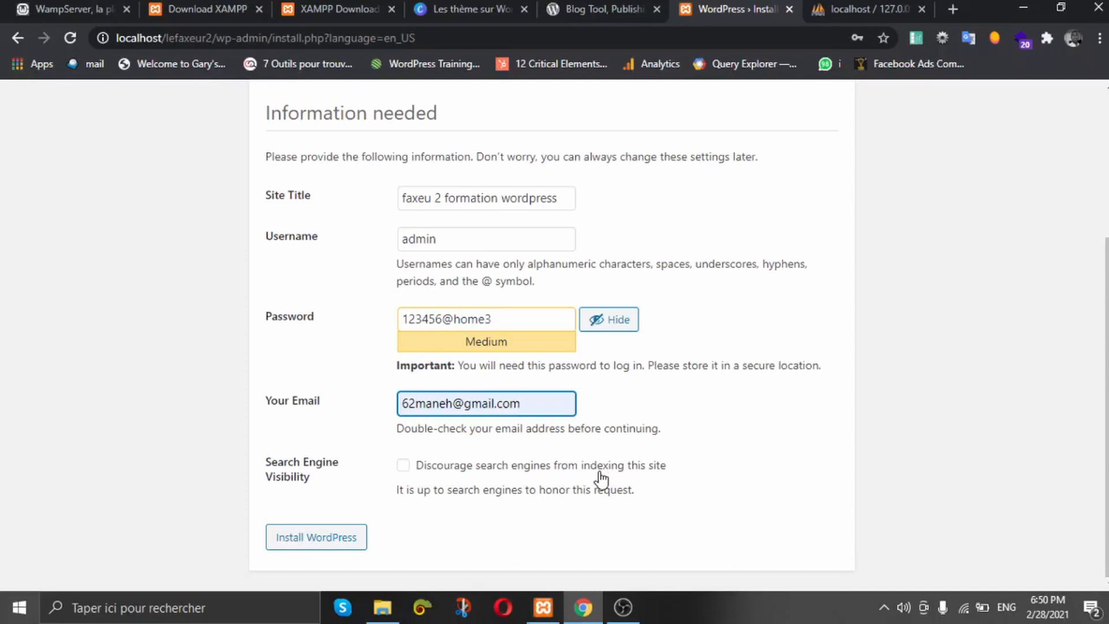
pyautogui.scroll(4, 396, 248)
pyautogui.scroll(-4, 396, 247)
pyautogui.click(331, 543)
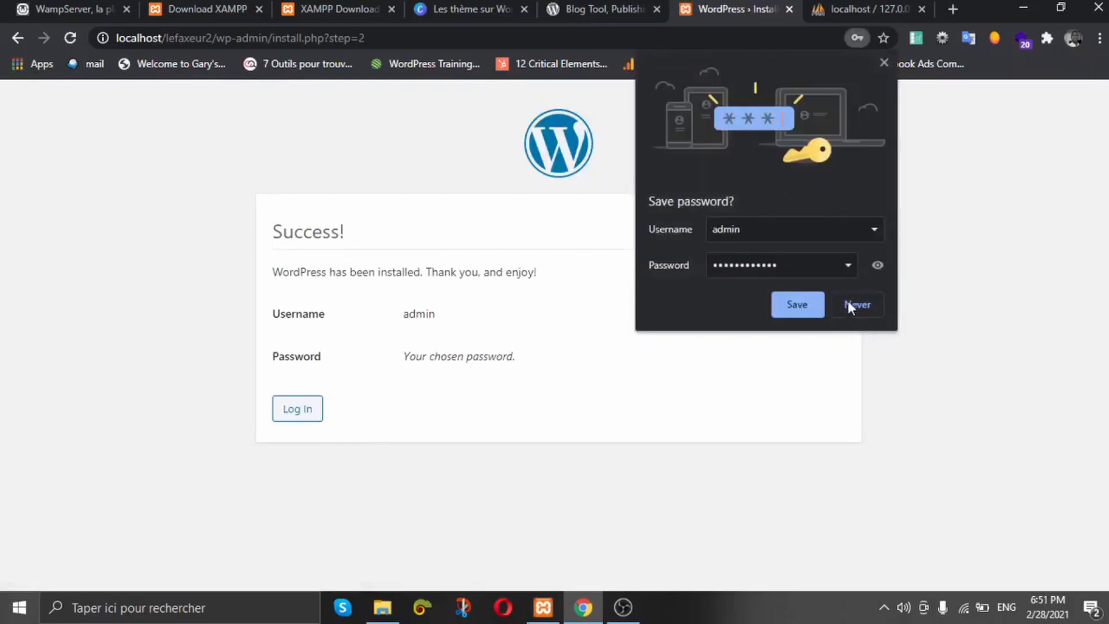
# Step: Save the admin login in Chrome and proceed to the WordPress login page
pyautogui.click(839, 271)
pyautogui.moveTo(839, 270); pyautogui.dragTo(599, 240)
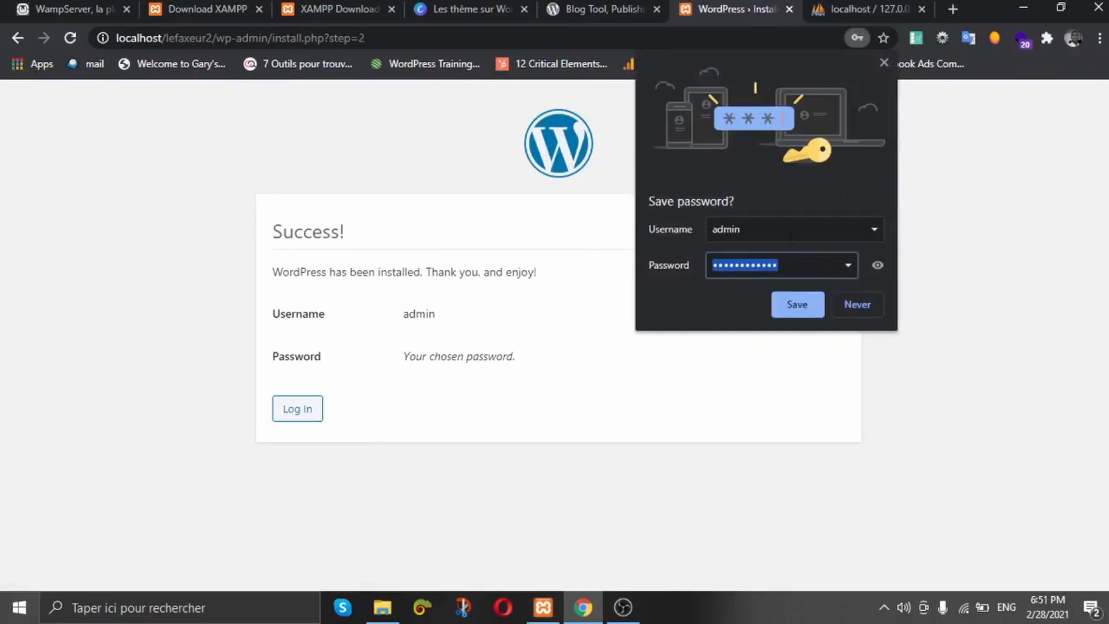
pyautogui.click(797, 304)
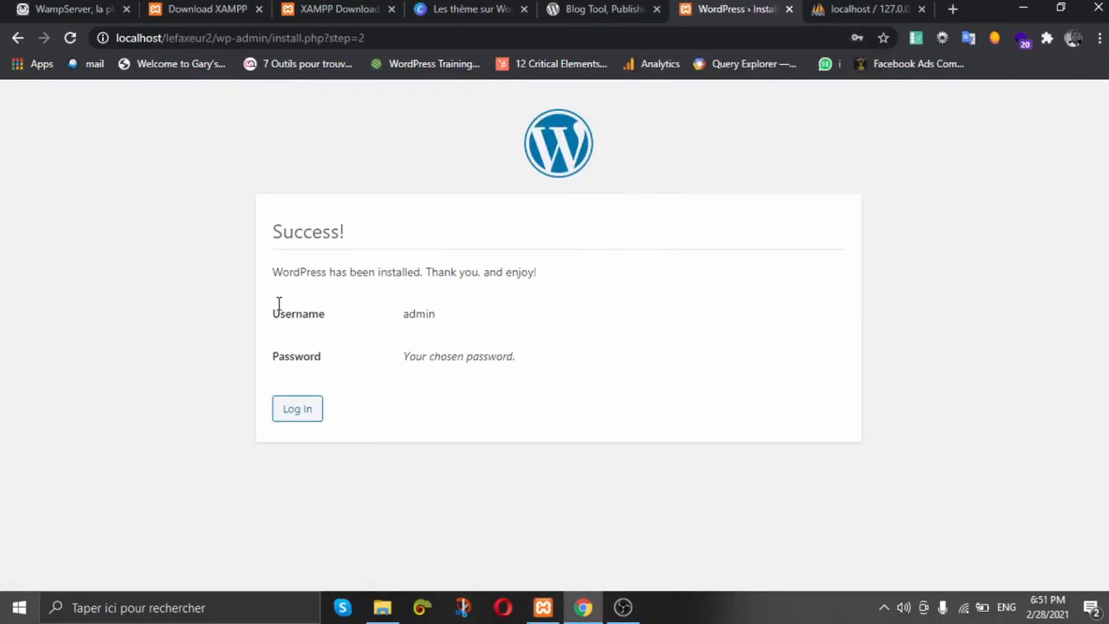
pyautogui.click(296, 408)
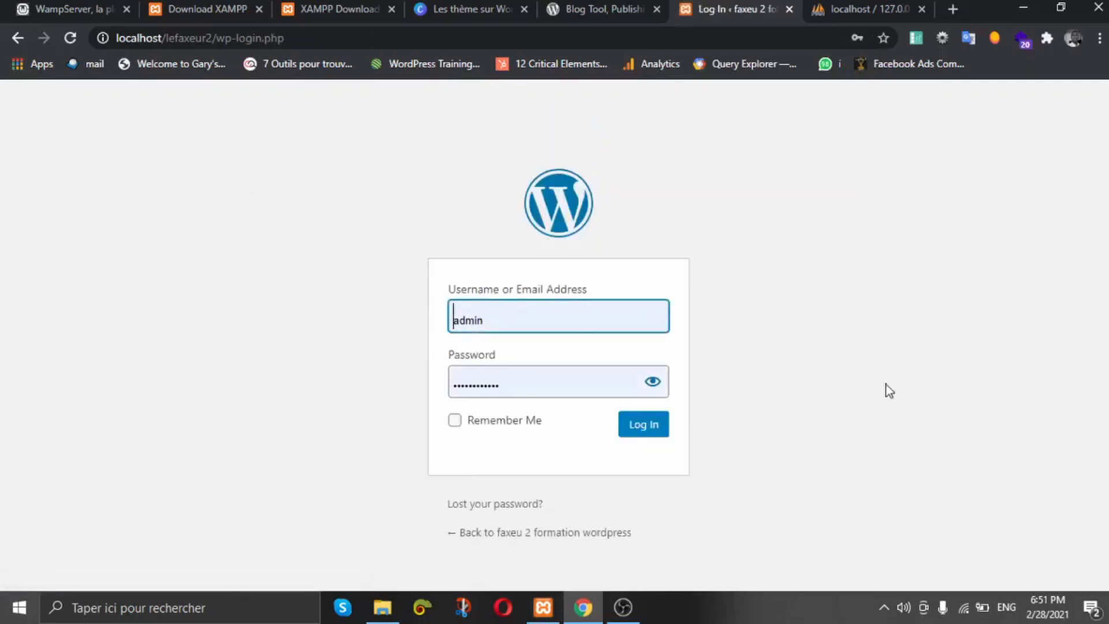
# Step: Log in as admin with the autofilled credentials and Remember Me ticked
pyautogui.click(499, 320)
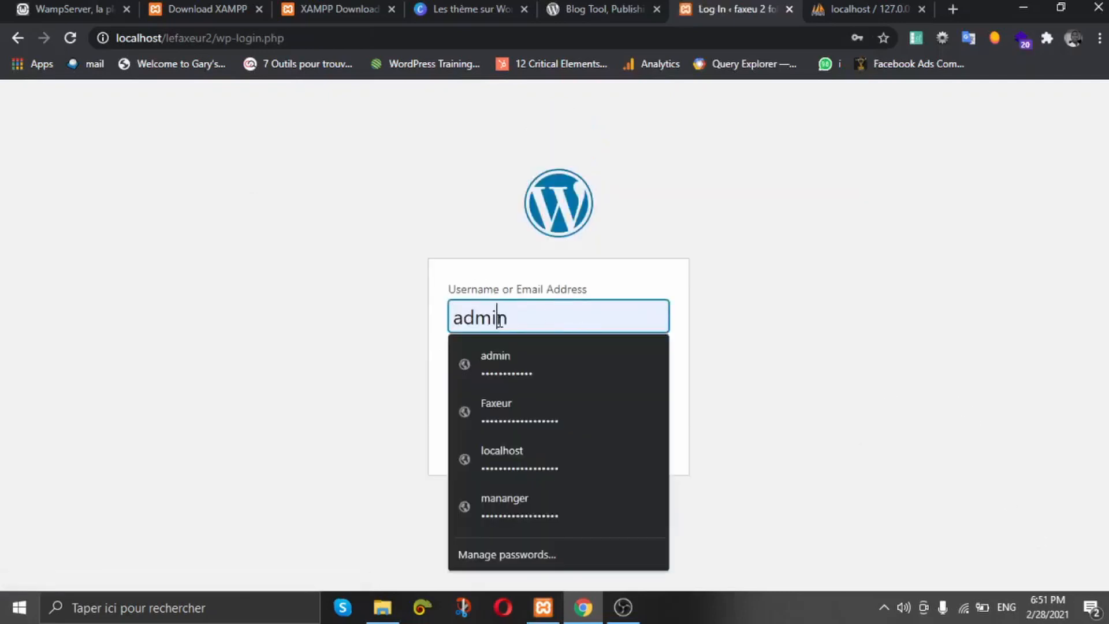
pyautogui.click(418, 321)
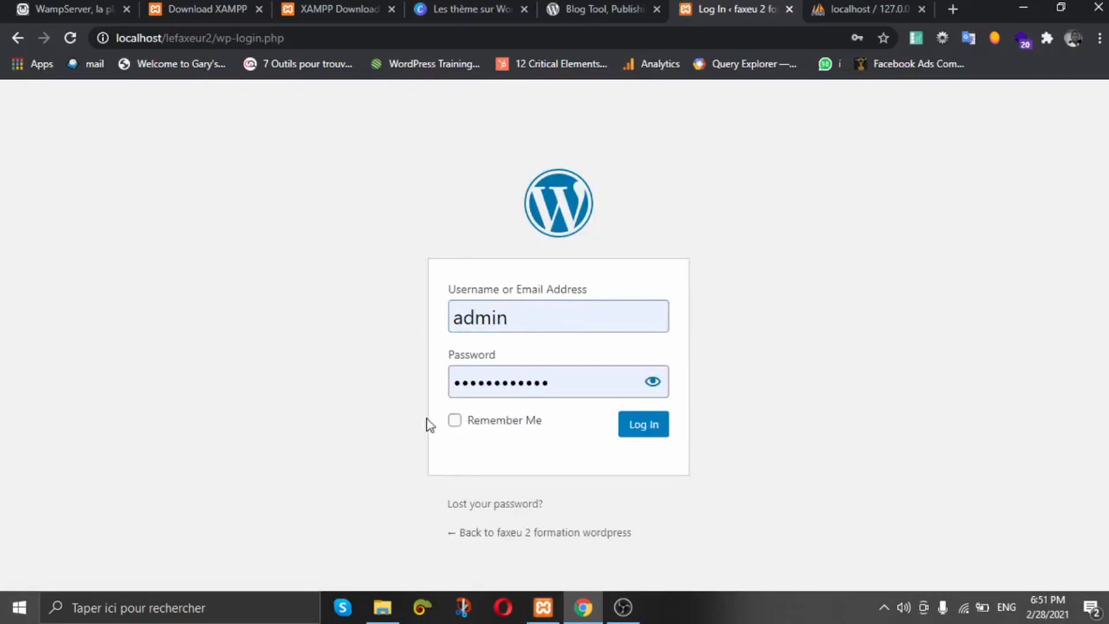
pyautogui.click(454, 421)
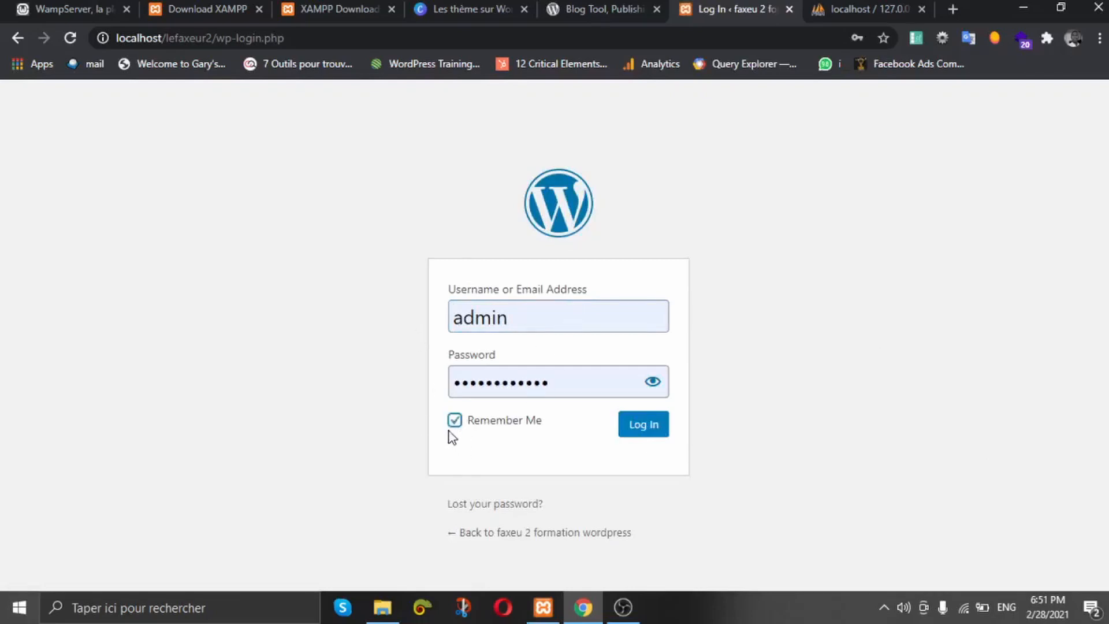
pyautogui.click(655, 427)
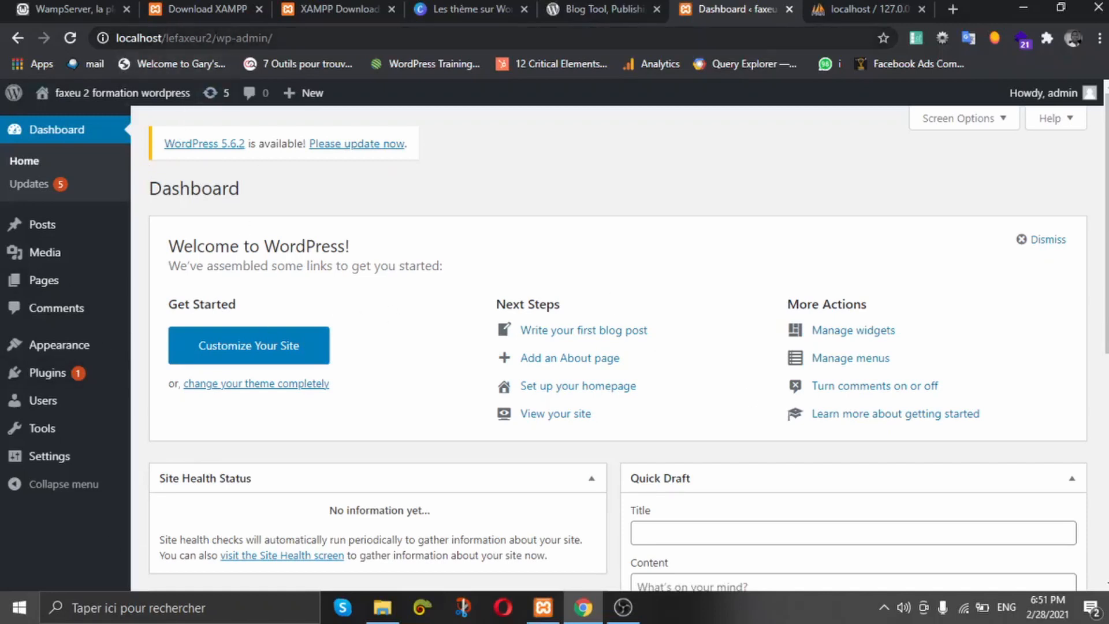
pyautogui.moveTo(217, 38); pyautogui.dragTo(116, 38)
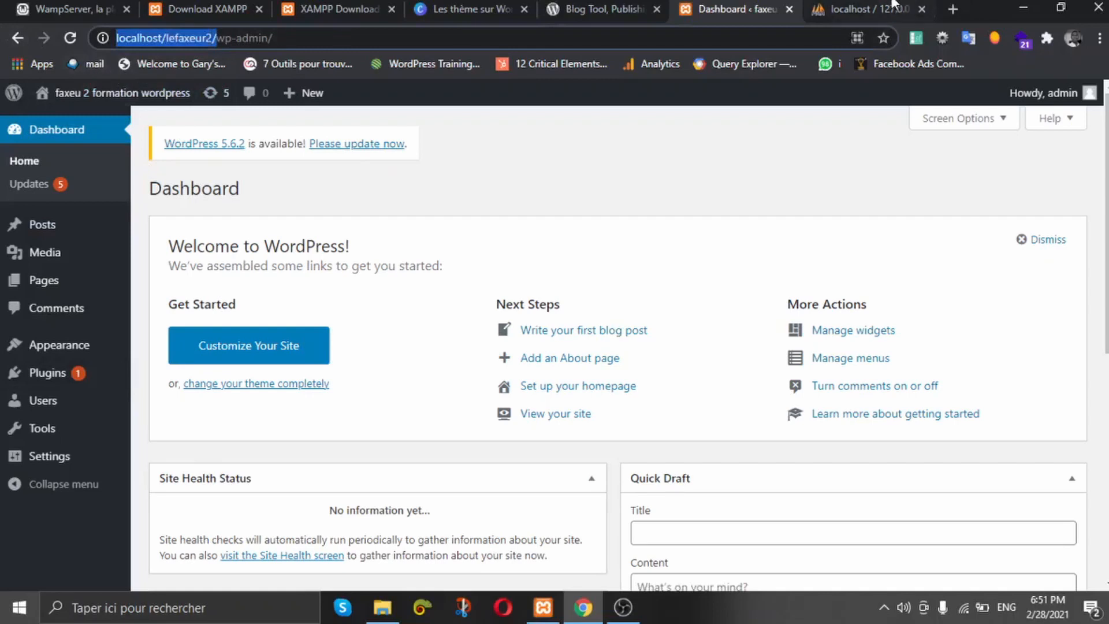
# Step: Check the empty faxeur2 database page in phpMyAdmin, then move over to the Opera browser
pyautogui.click(894, 7)
pyautogui.click(601, 41)
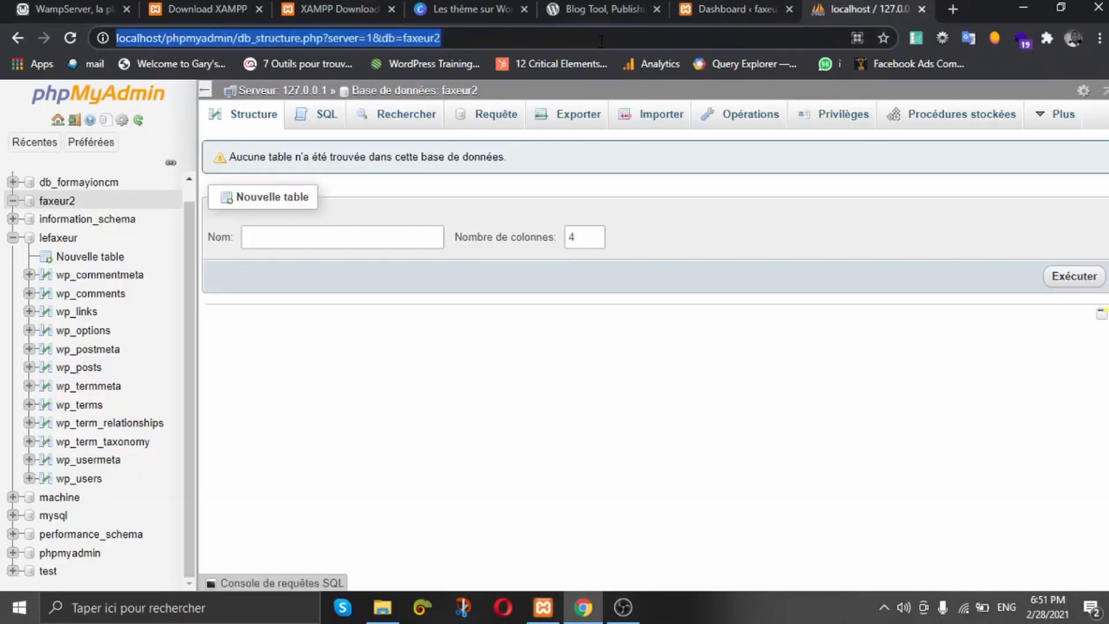
pyautogui.click(502, 606)
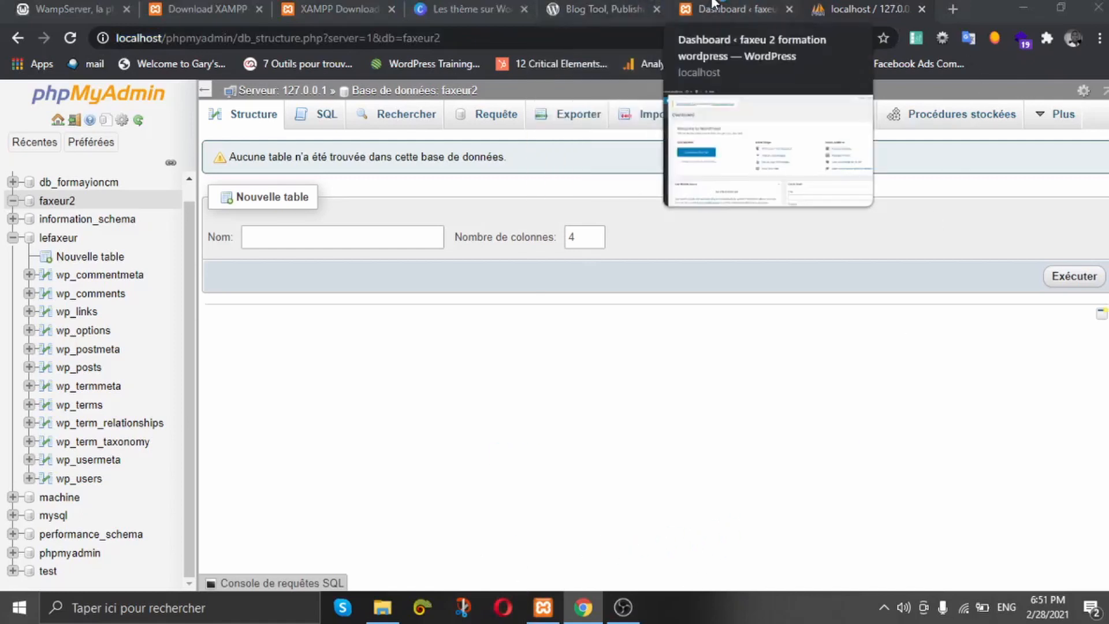
pyautogui.click(728, 8)
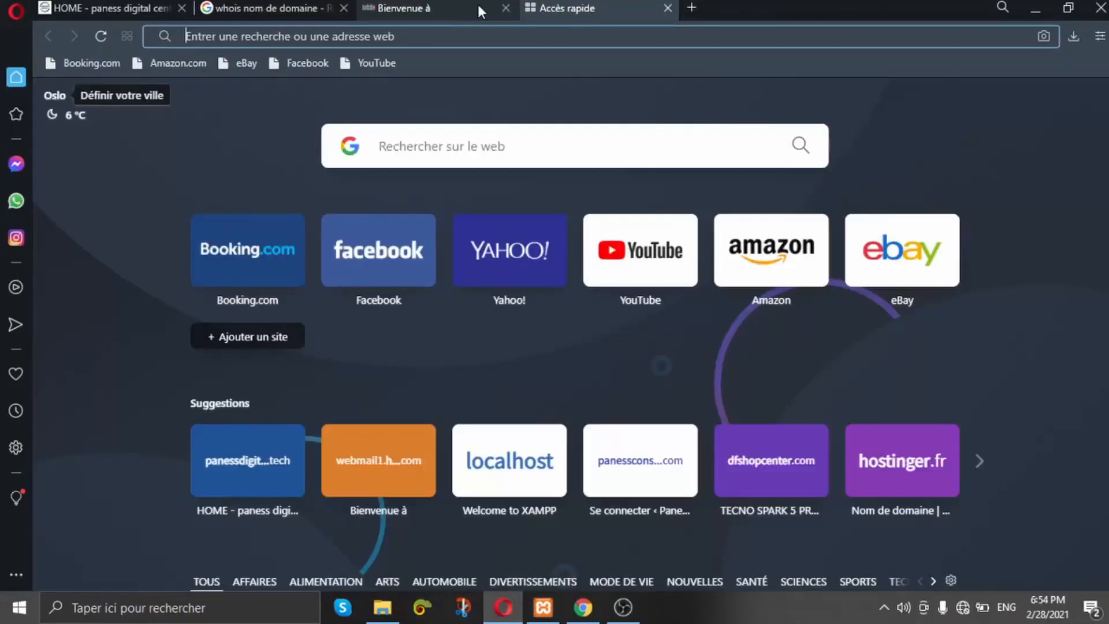
# Step: Open the front-end site at localhost/lefaxeur2 in Opera and view the Uncategorized archive
pyautogui.click(393, 33)
pyautogui.write('localhost')
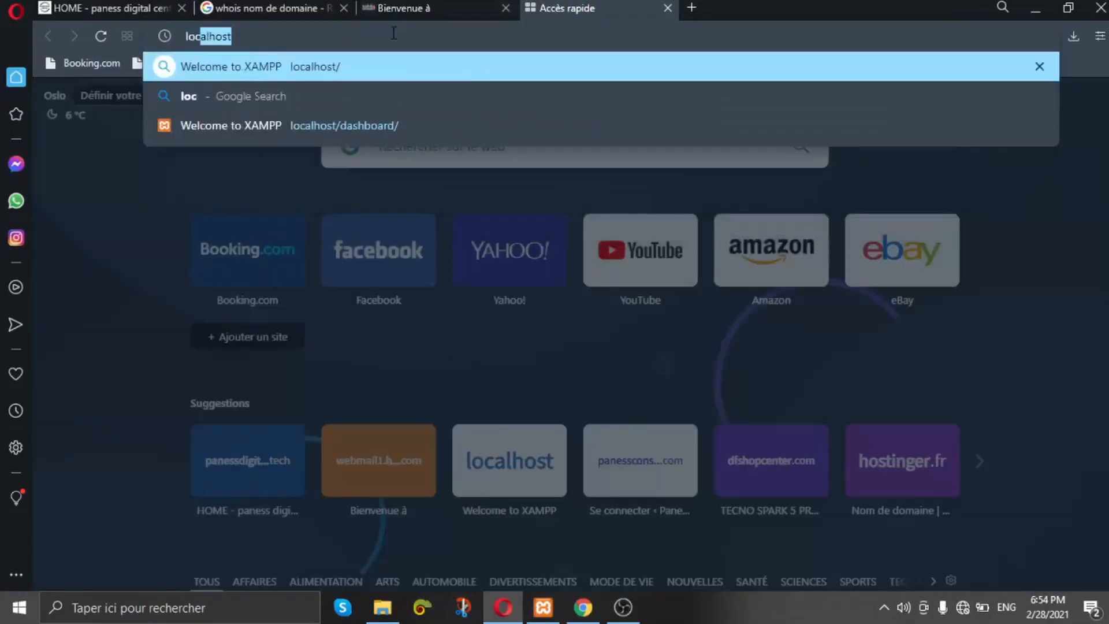
pyautogui.press('Right')
pyautogui.write('/')
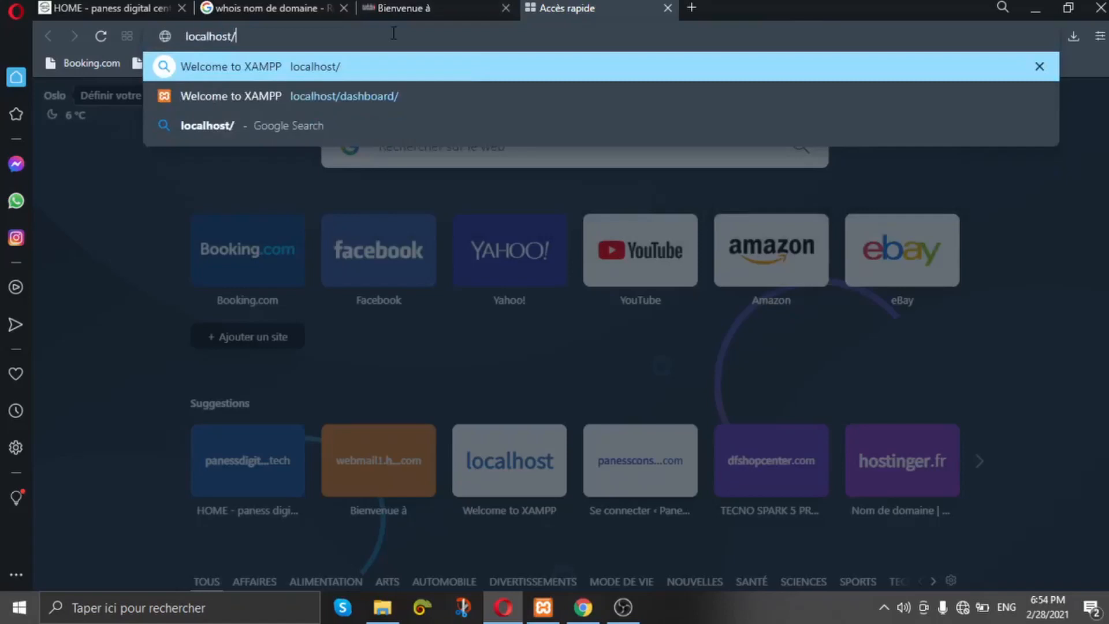
pyautogui.write('le')
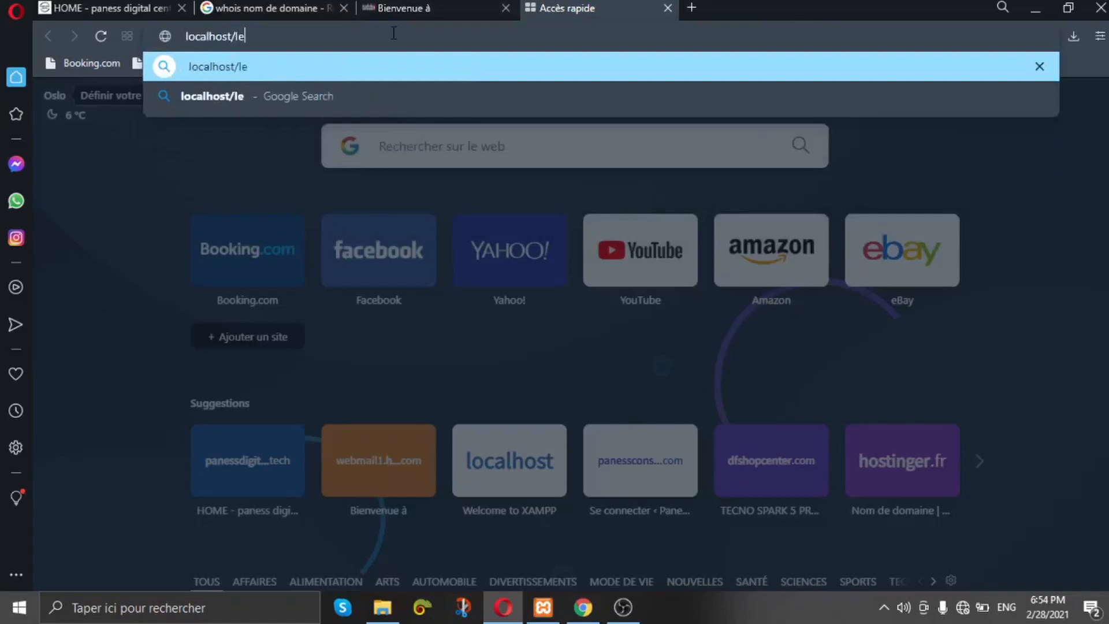
pyautogui.write('fa')
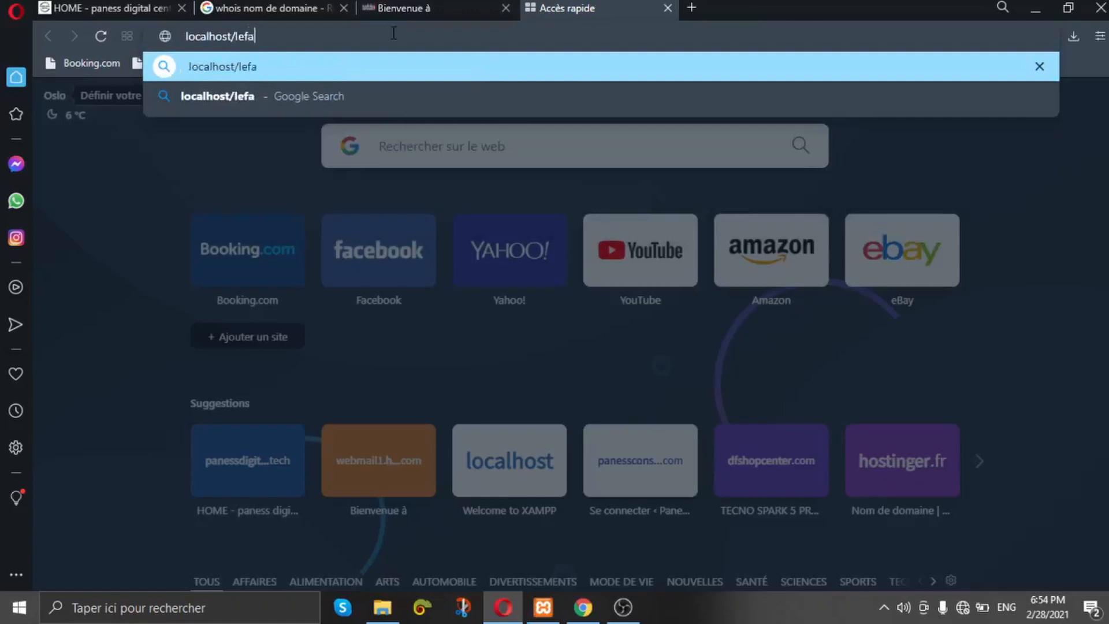
pyautogui.write('xeur')
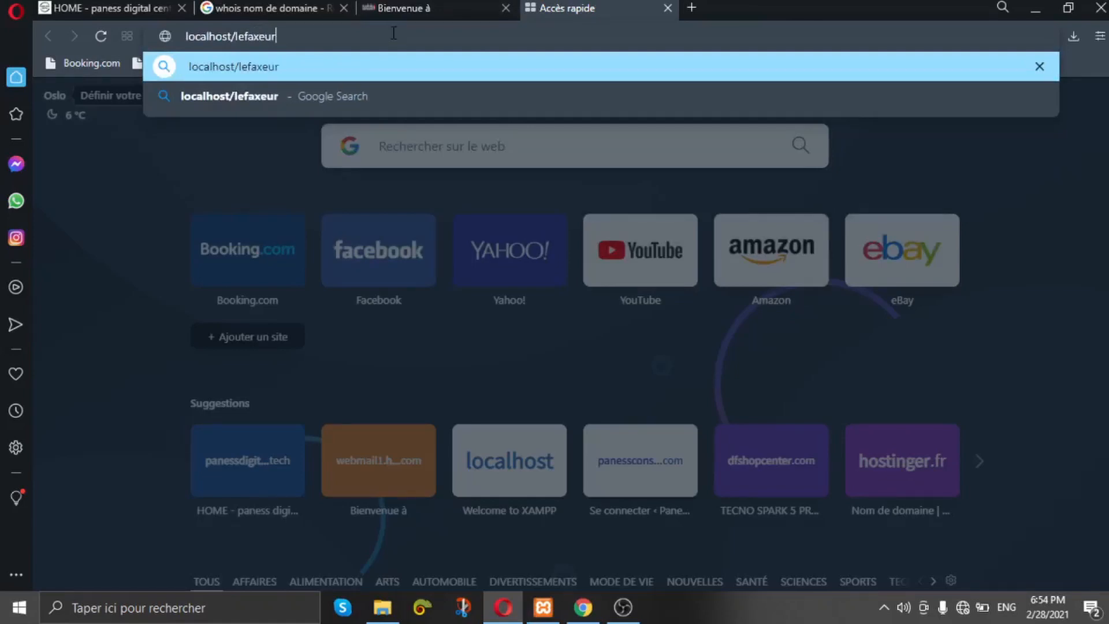
pyautogui.write('2')
pyautogui.press('Return')
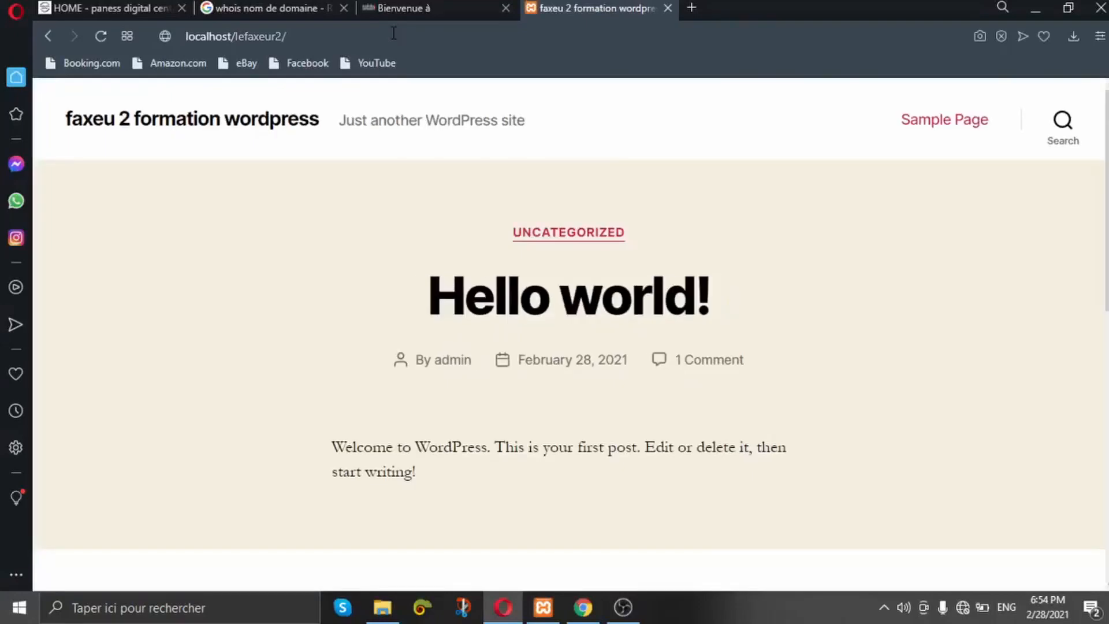
pyautogui.scroll(-15, 433, 198)
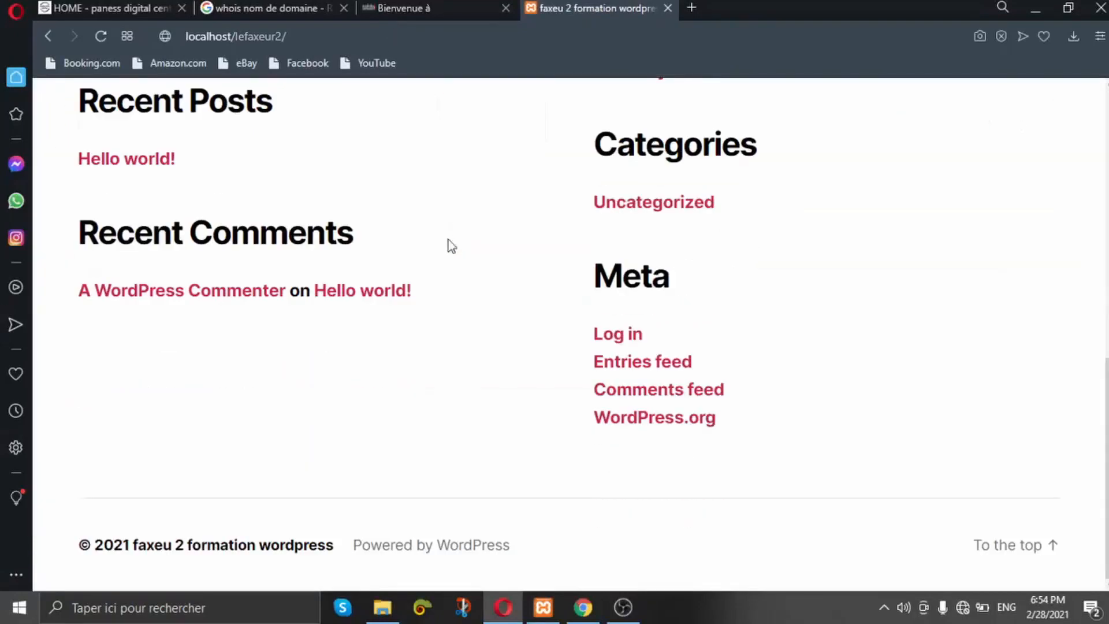
pyautogui.scroll(15, 430, 221)
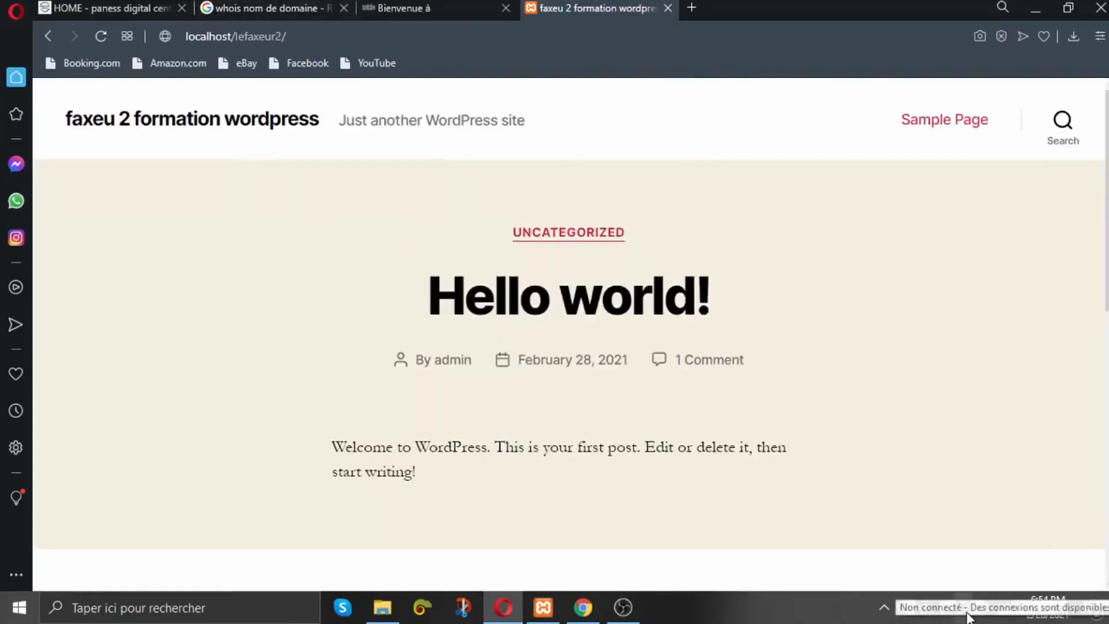
pyautogui.scroll(-15, 326, 312)
pyautogui.scroll(15, 289, 304)
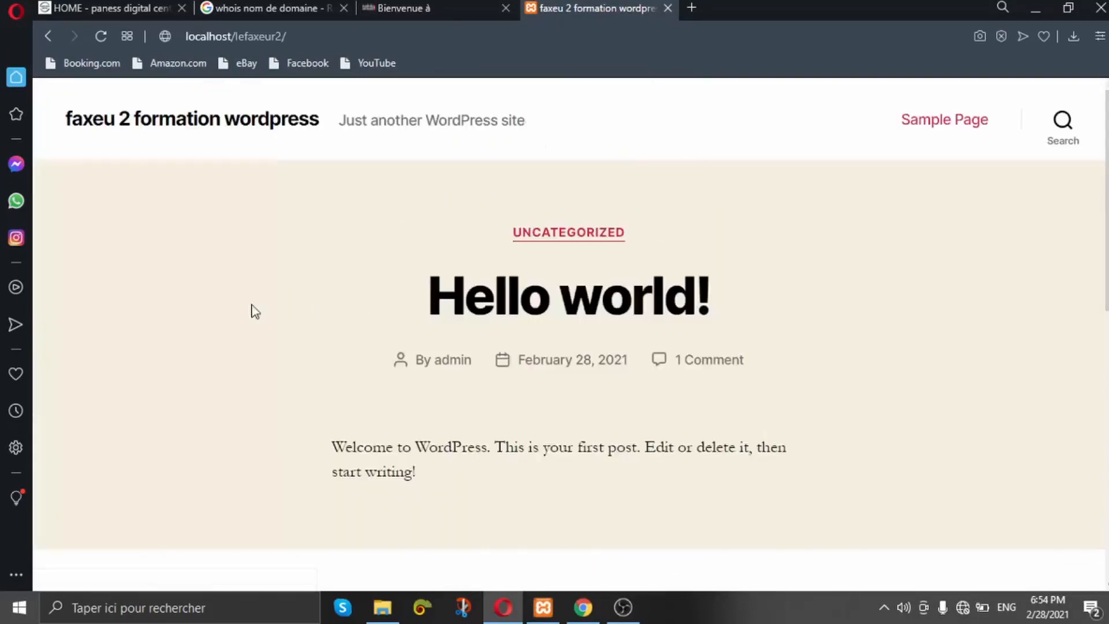
pyautogui.click(558, 233)
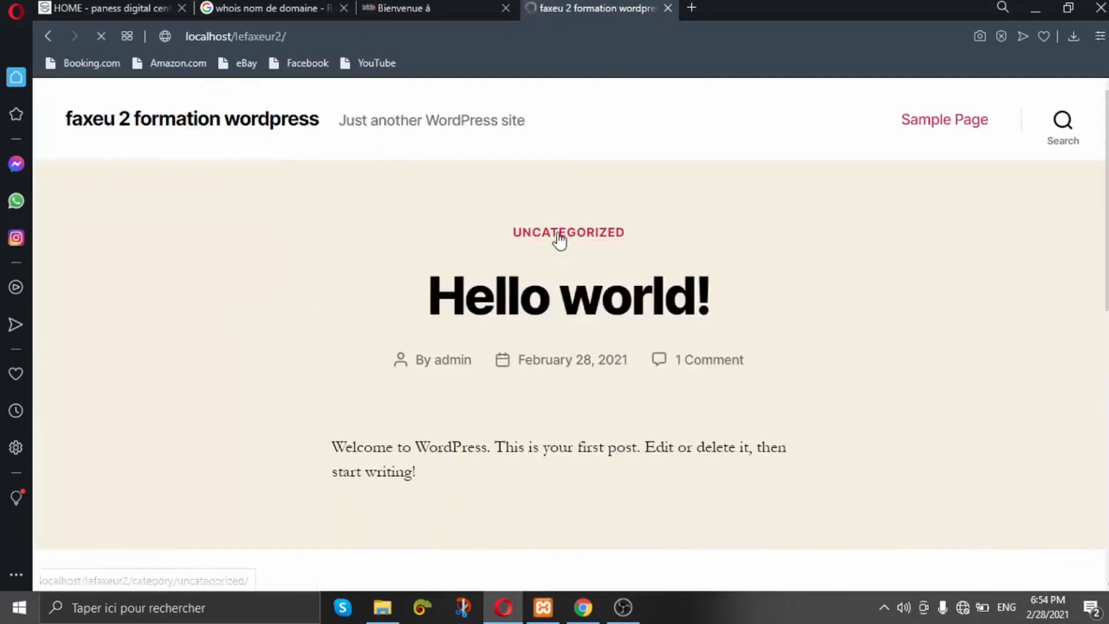
# Step: Search the site for 'hollo', then go to the login page via Meta
pyautogui.click(478, 501)
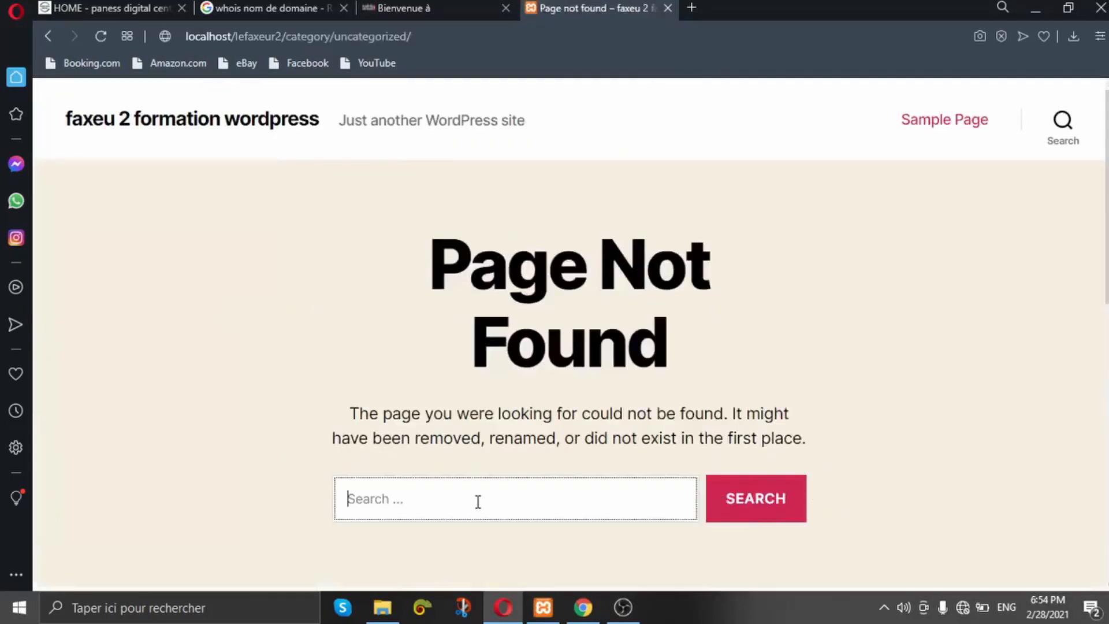
pyautogui.write('hollo')
pyautogui.press('Return')
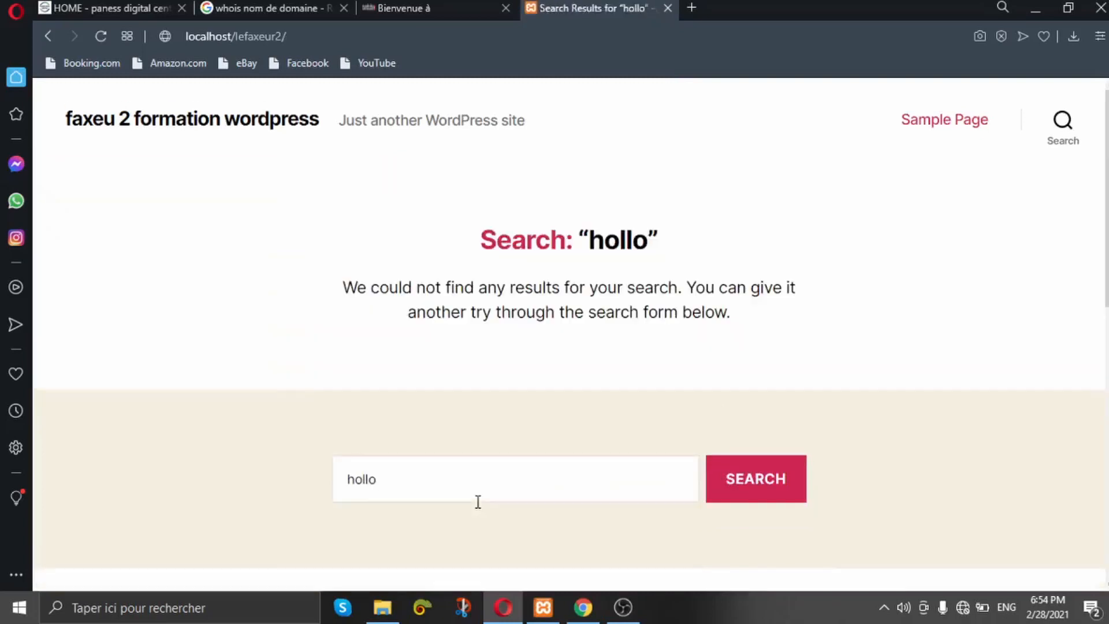
pyautogui.scroll(-10, 450, 341)
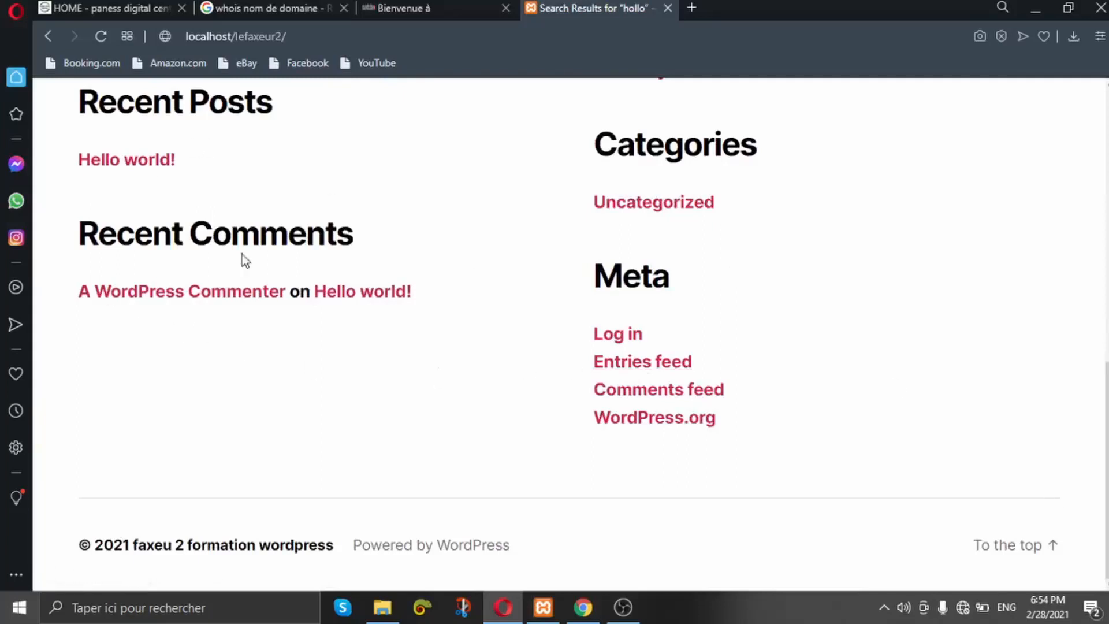
pyautogui.click(610, 338)
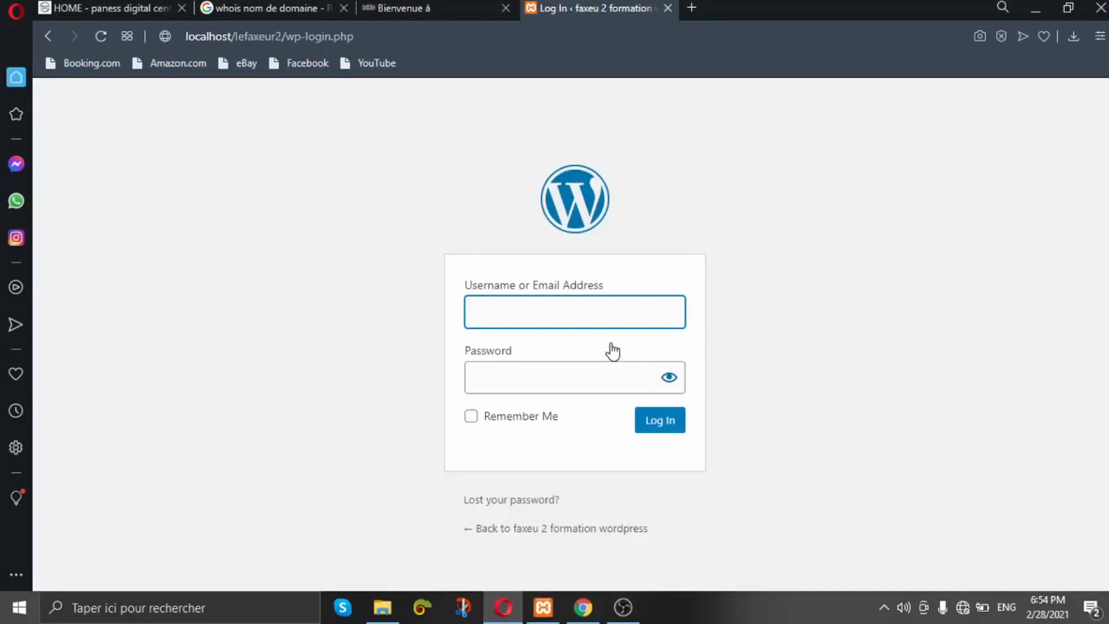
# Step: Log in to WordPress as admin with the pasted account password, declining Opera's password save
pyautogui.write('admin')
pyautogui.click(559, 378)
pyautogui.rightClick(559, 381)
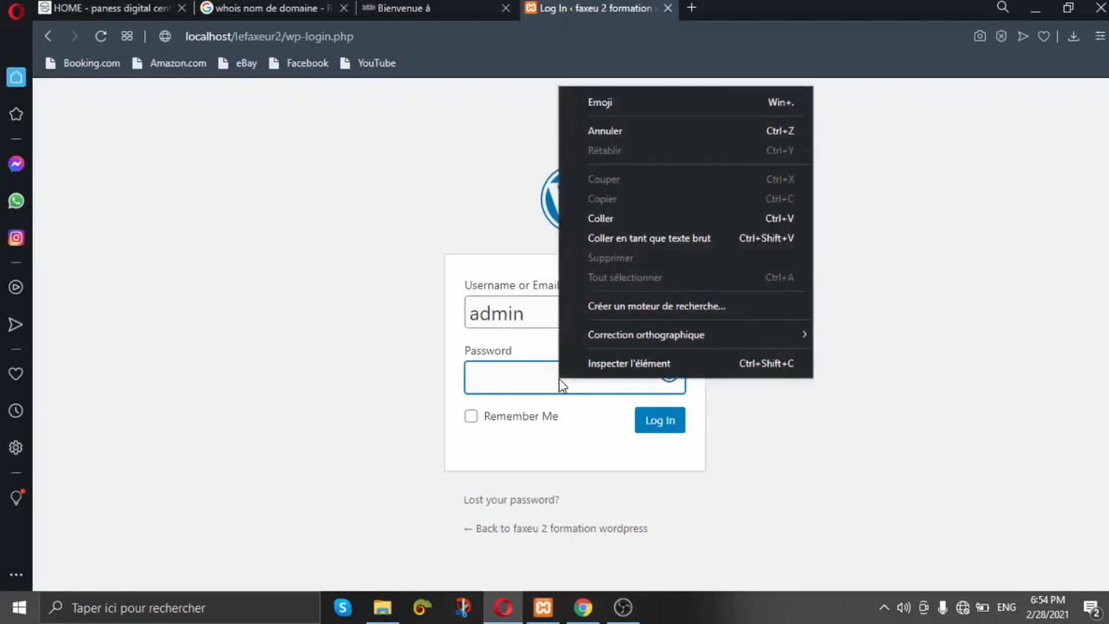
pyautogui.click(599, 218)
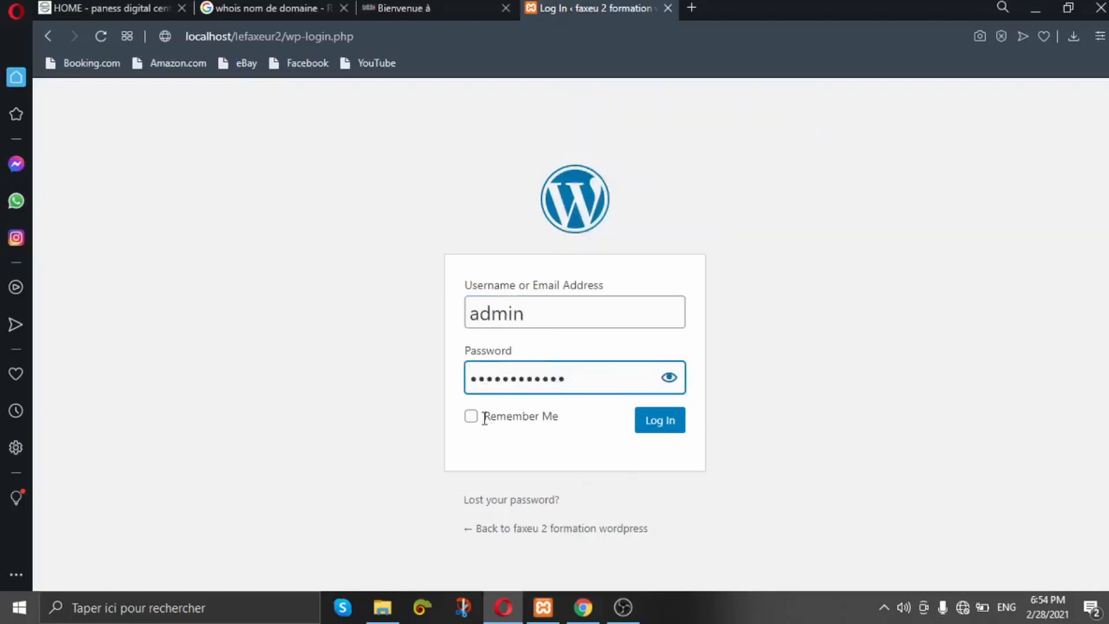
pyautogui.click(667, 428)
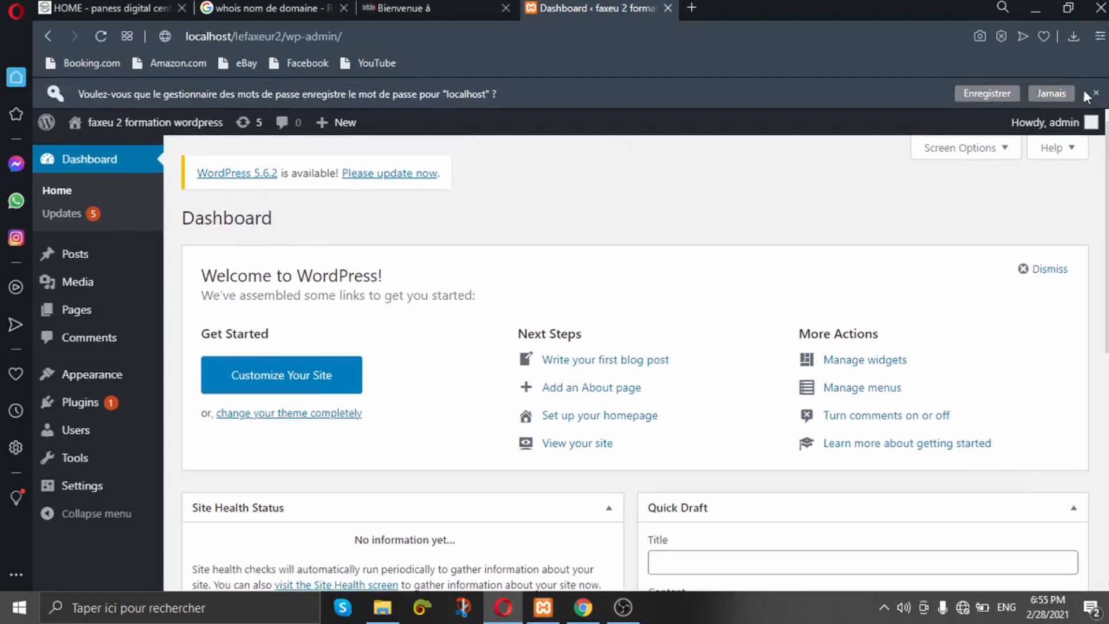
pyautogui.click(1050, 93)
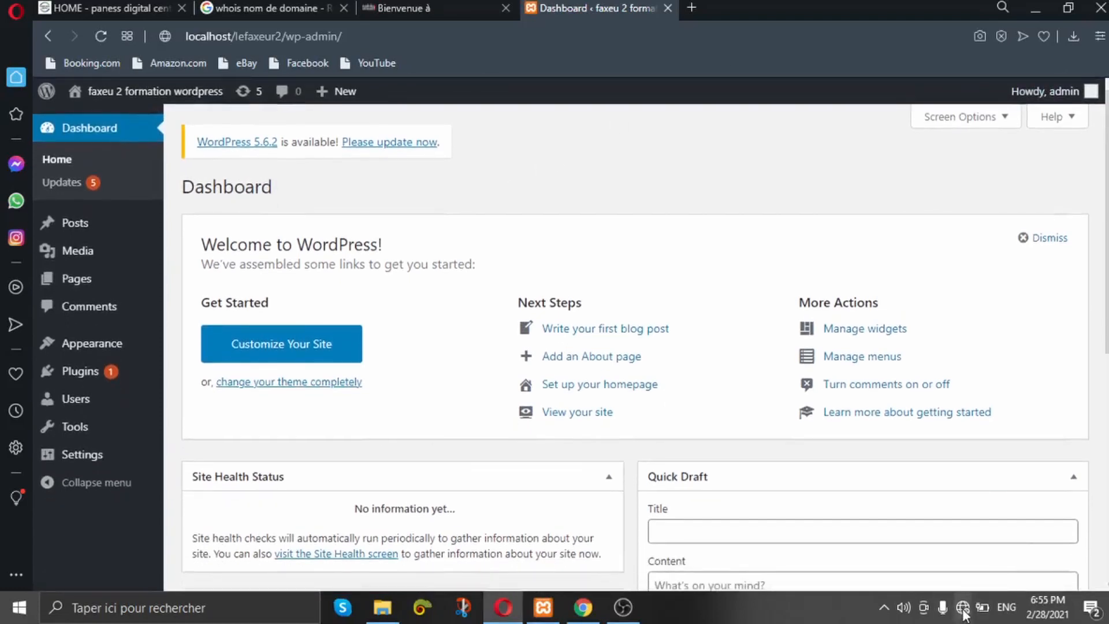
# Step: Browse the admin Pages, Posts, Comments and Settings screens, then return to the Dashboard
pyautogui.moveTo(124, 247)
pyautogui.click(98, 286)
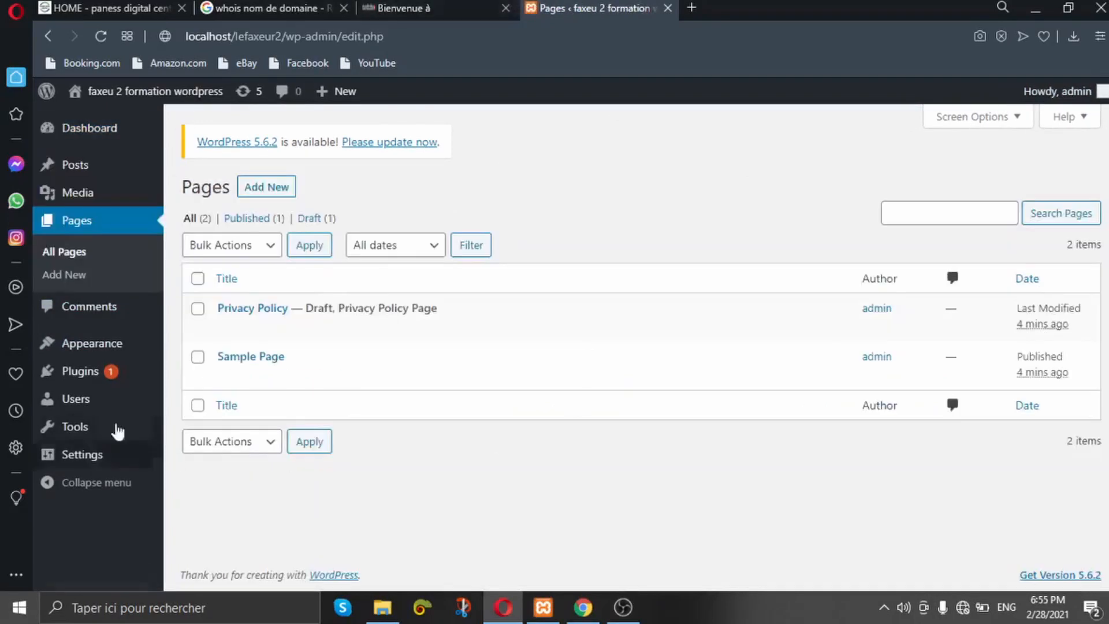
pyautogui.click(91, 178)
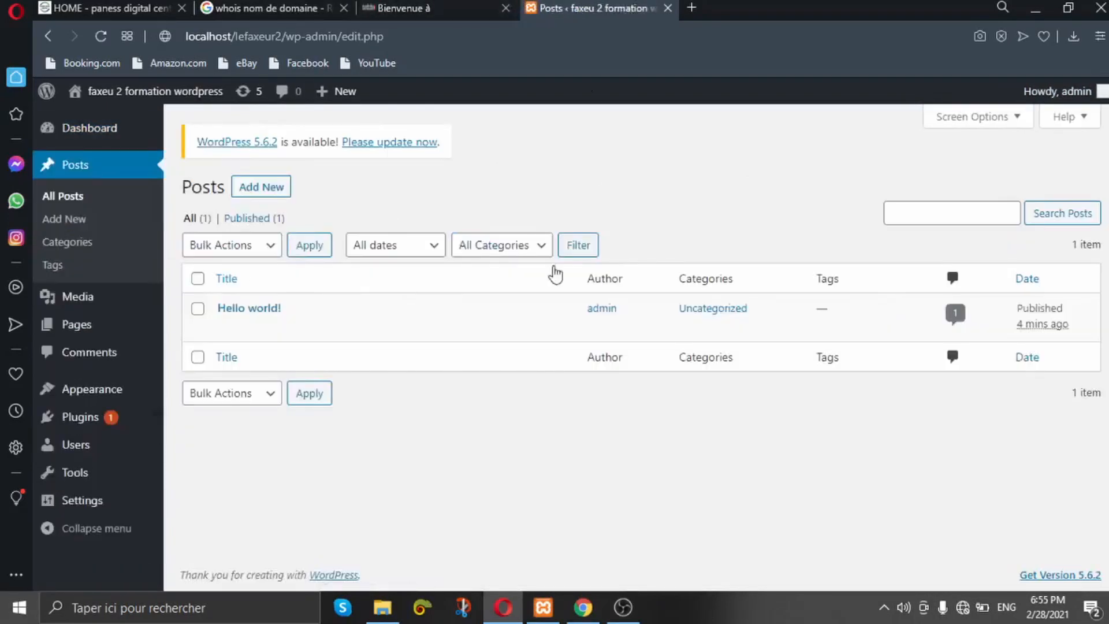
pyautogui.click(92, 353)
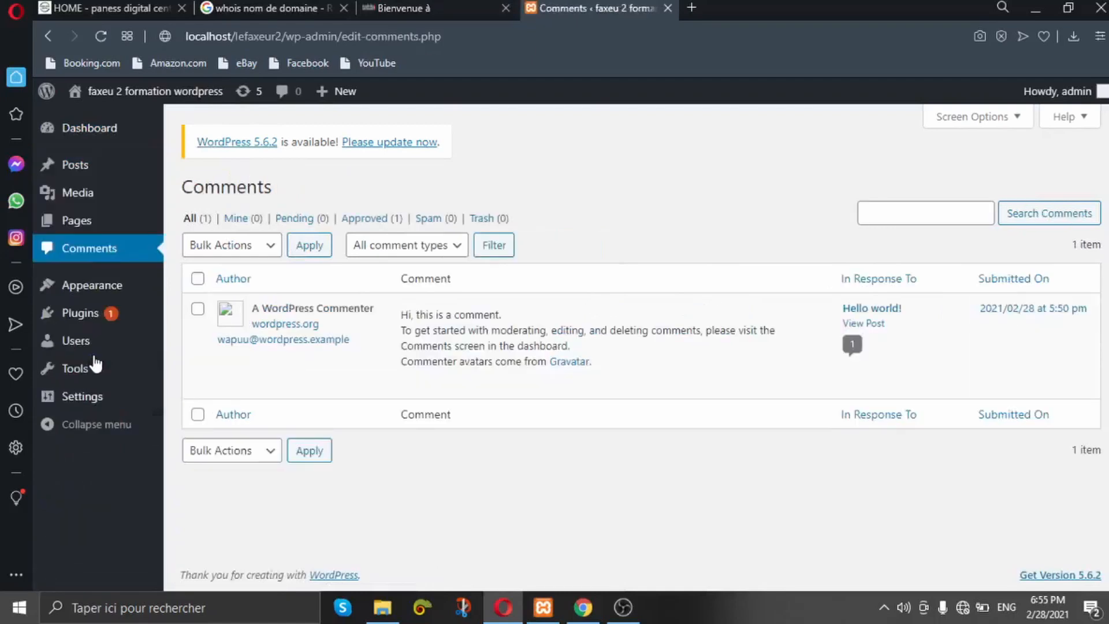
pyautogui.click(81, 399)
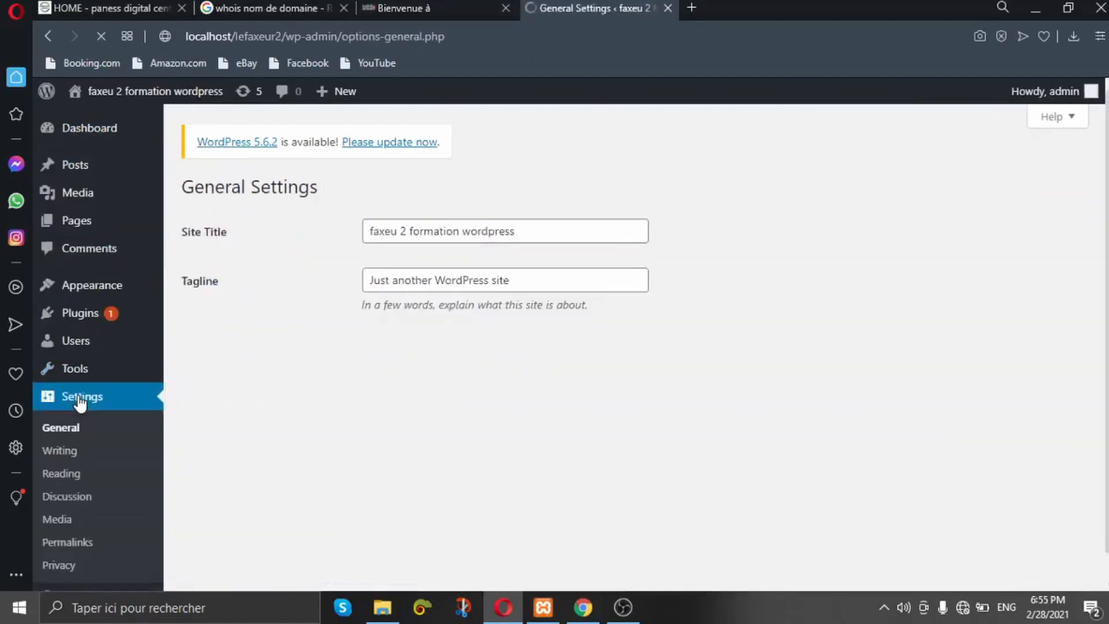
pyautogui.click(99, 130)
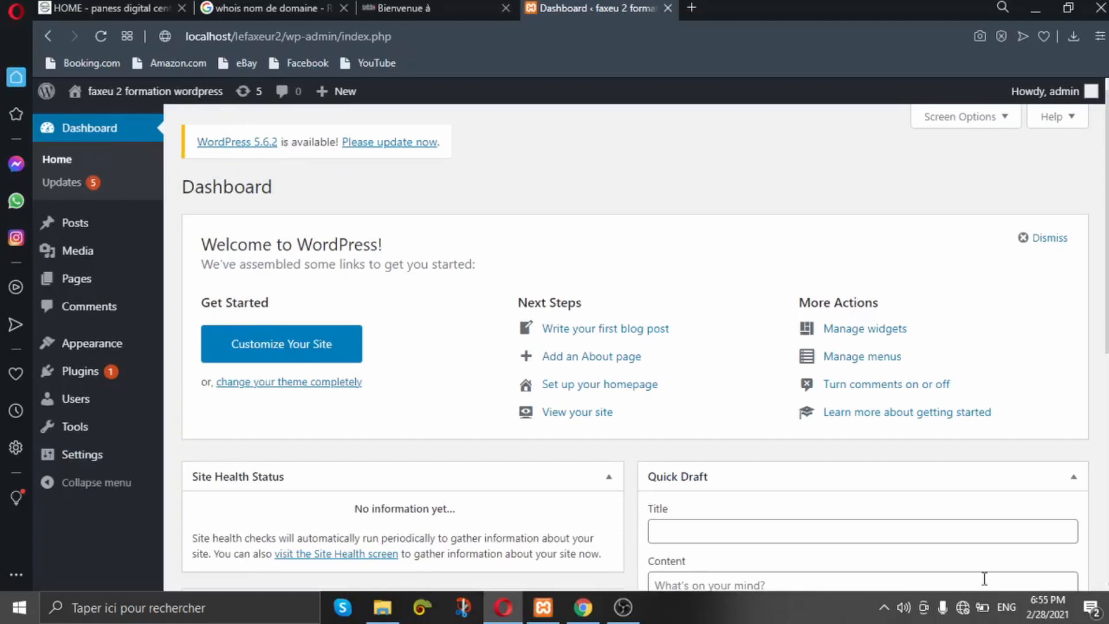
pyautogui.moveTo(99, 460)
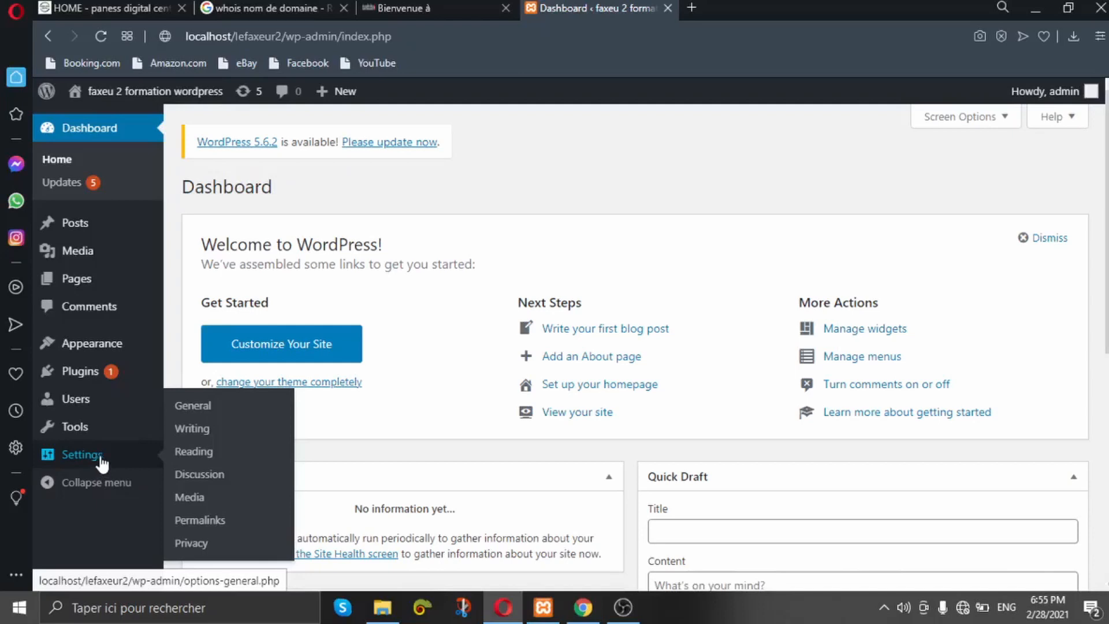
pyautogui.moveTo(100, 379)
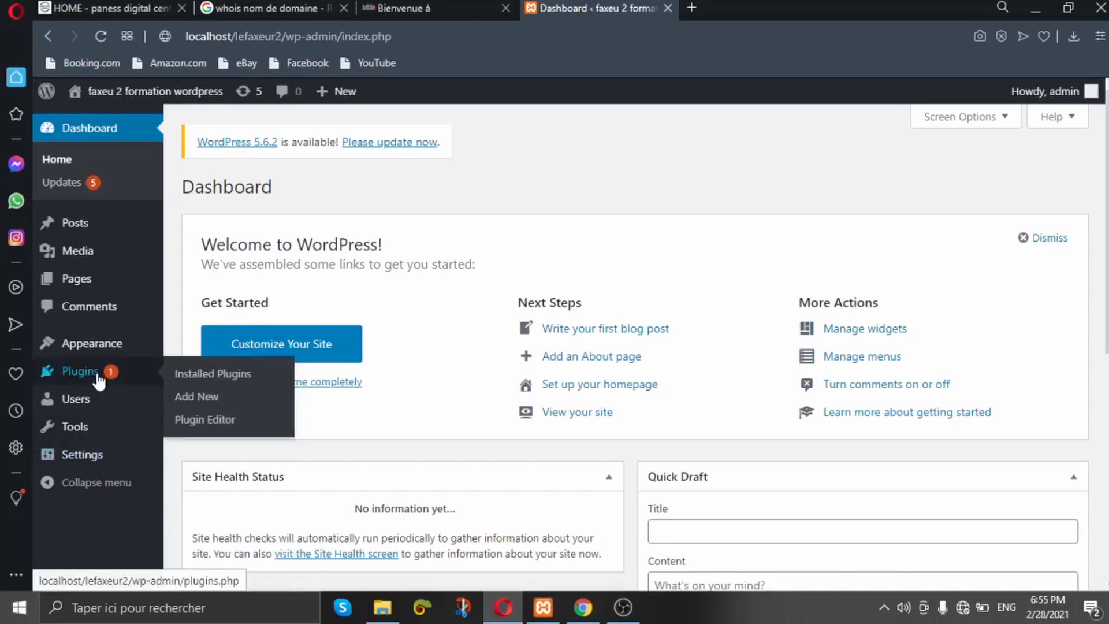